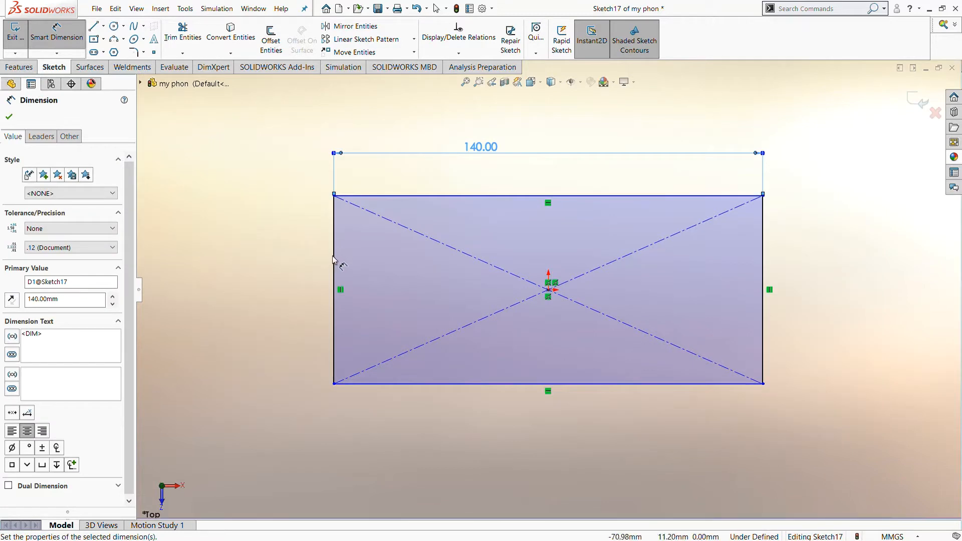
# Step: Dimension the rectangle's vertical side to 70 mm
pyautogui.click(334, 259)
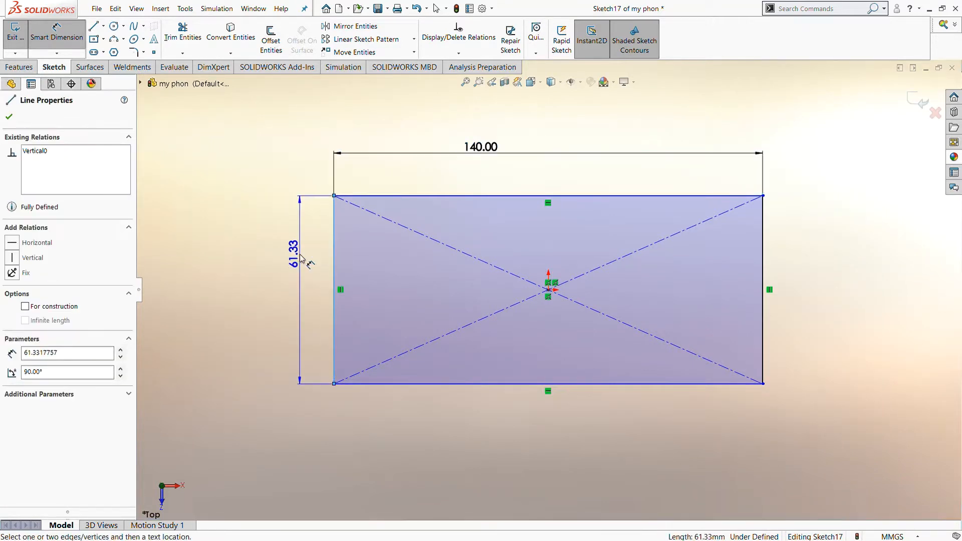
pyautogui.click(300, 257)
pyautogui.write('70')
pyautogui.press('Return')
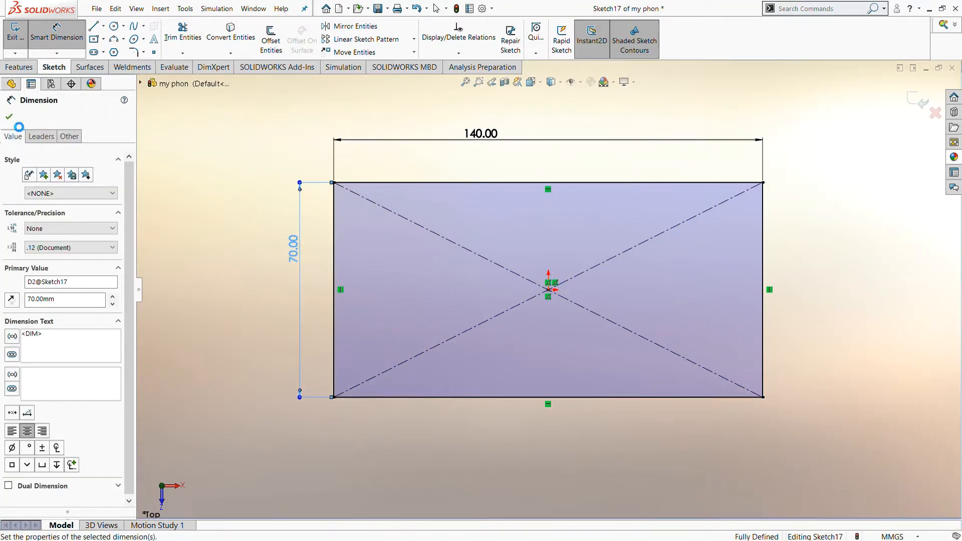
pyautogui.click(9, 117)
# Step: Extrude the 140 mm wide rectangle as a blind boss 10 mm thick
pyautogui.click(19, 67)
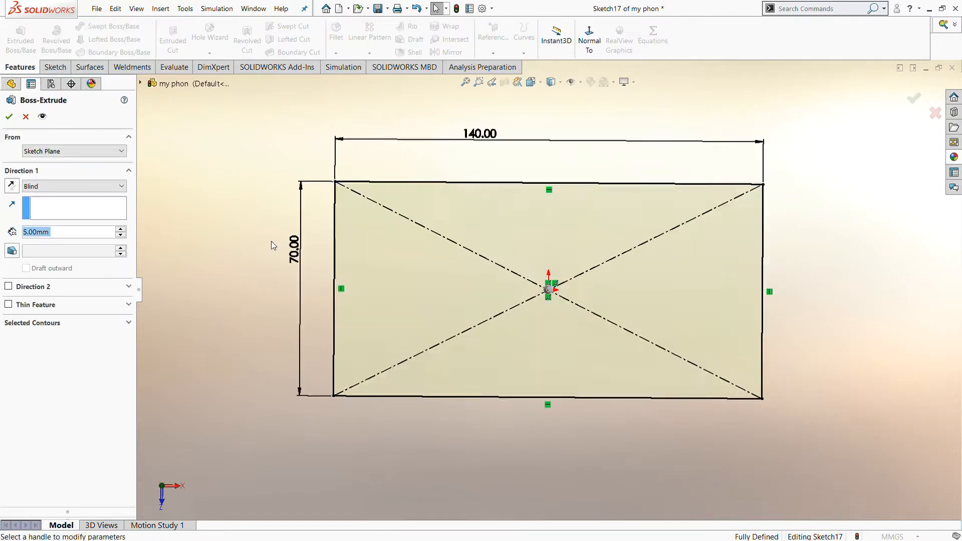
pyautogui.write('10')
pyautogui.press('Return')
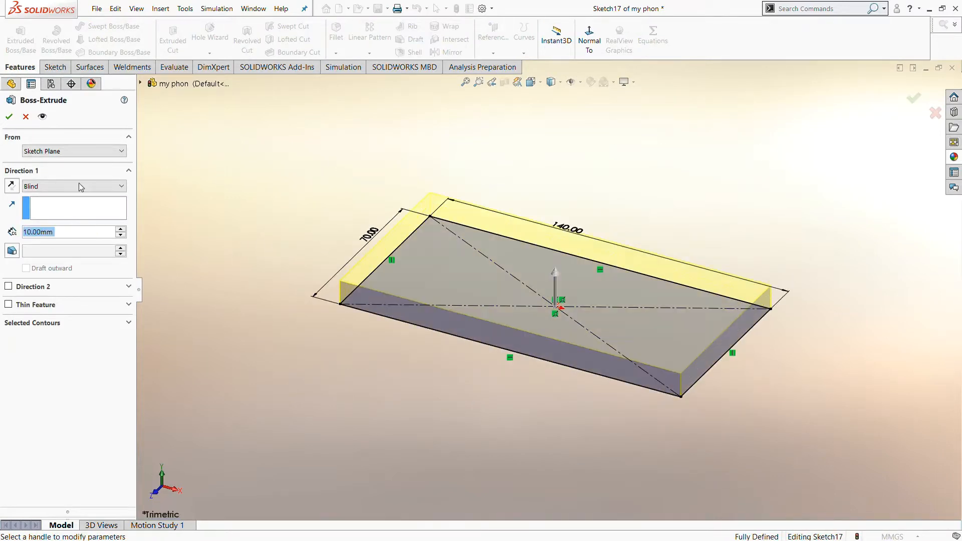
pyautogui.click(9, 117)
# Step: Sketch on the plate's top face a closed trapezoid with vertical ends, about 51 mm at the left and 26 mm at the right
pyautogui.click(401, 245)
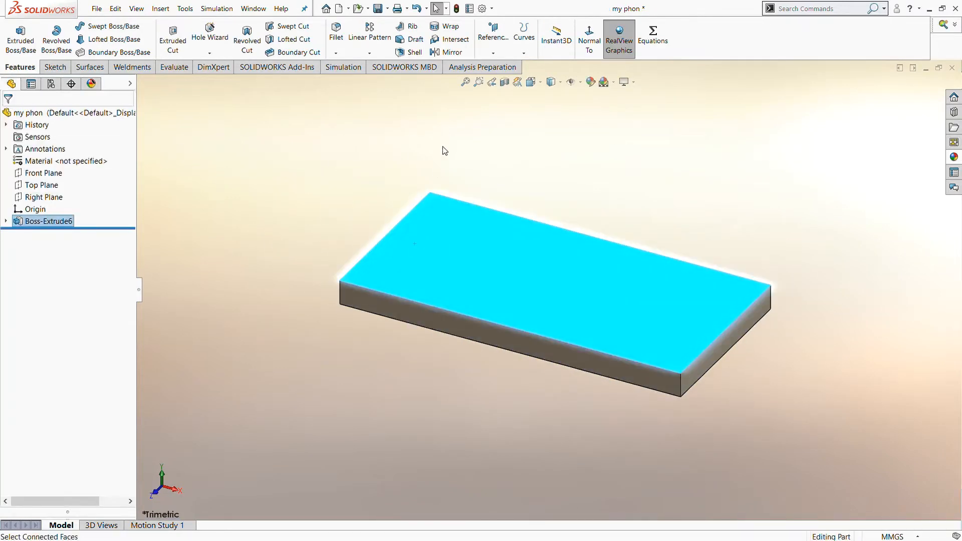
pyautogui.press('s')
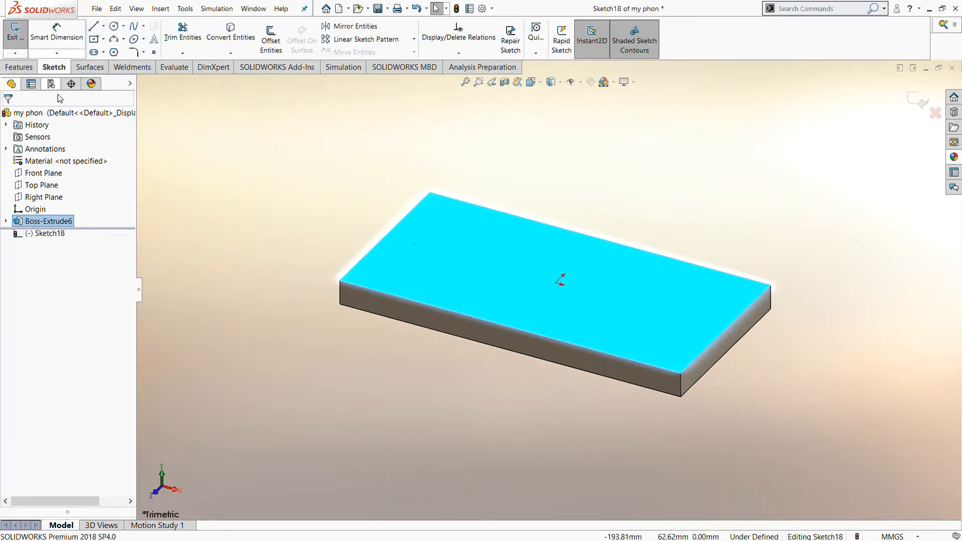
pyautogui.click(48, 233)
pyautogui.click(59, 221)
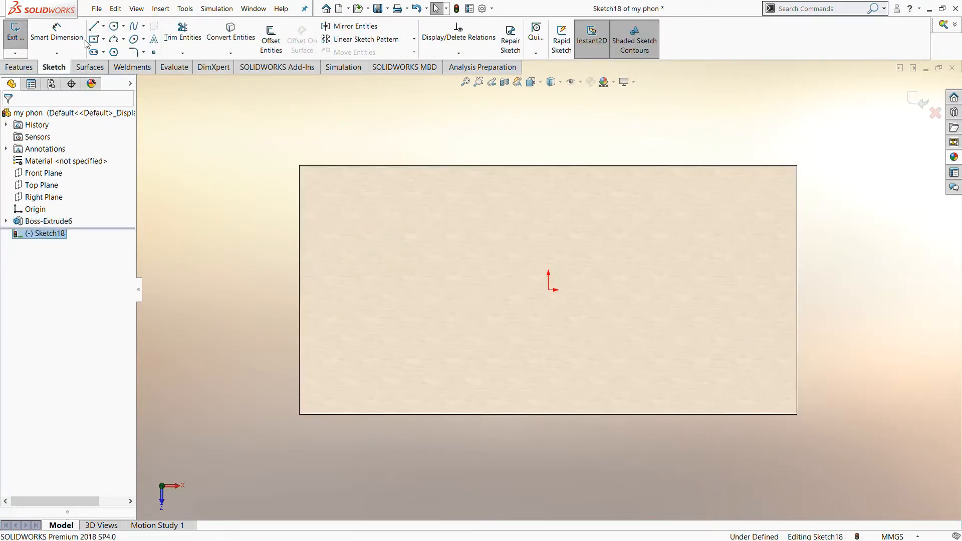
pyautogui.press('l')
pyautogui.click(334, 201)
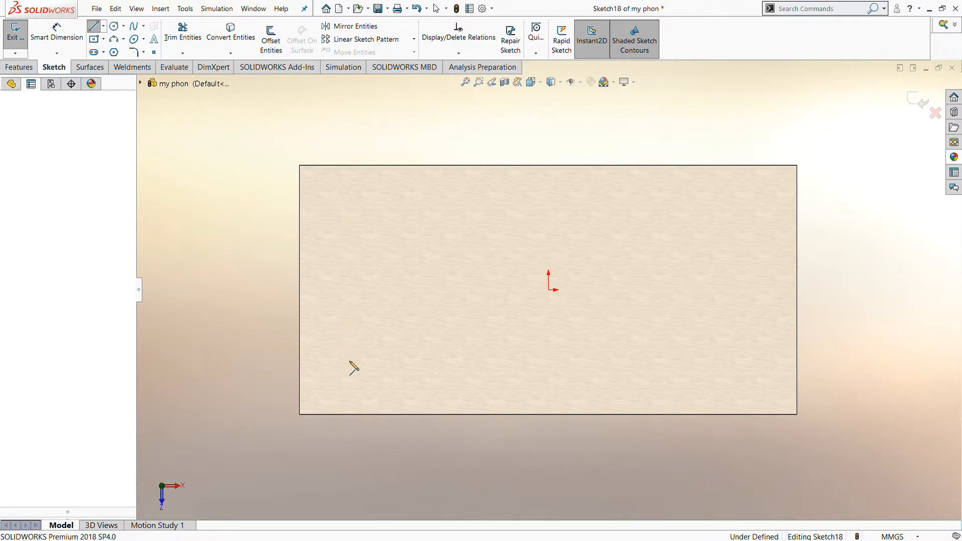
pyautogui.click(334, 381)
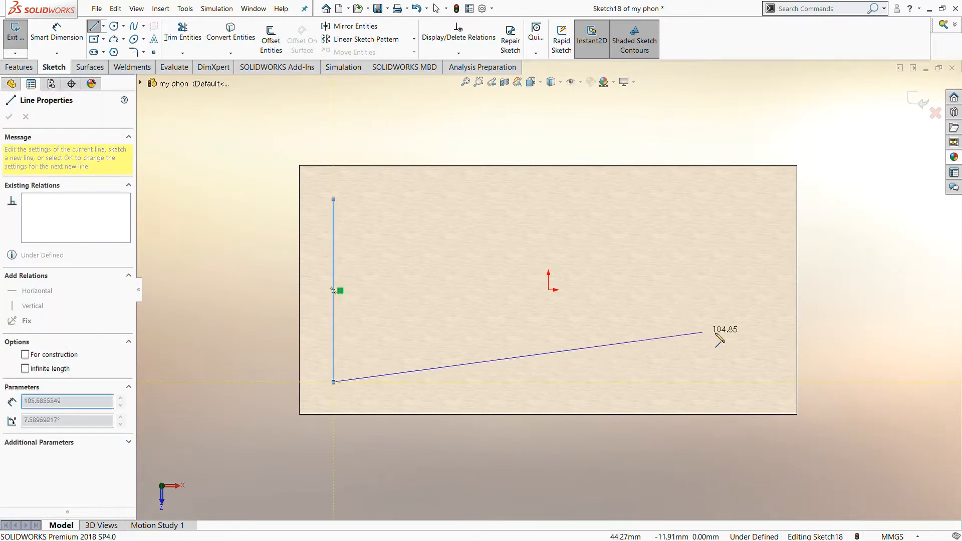
pyautogui.click(753, 338)
pyautogui.click(753, 245)
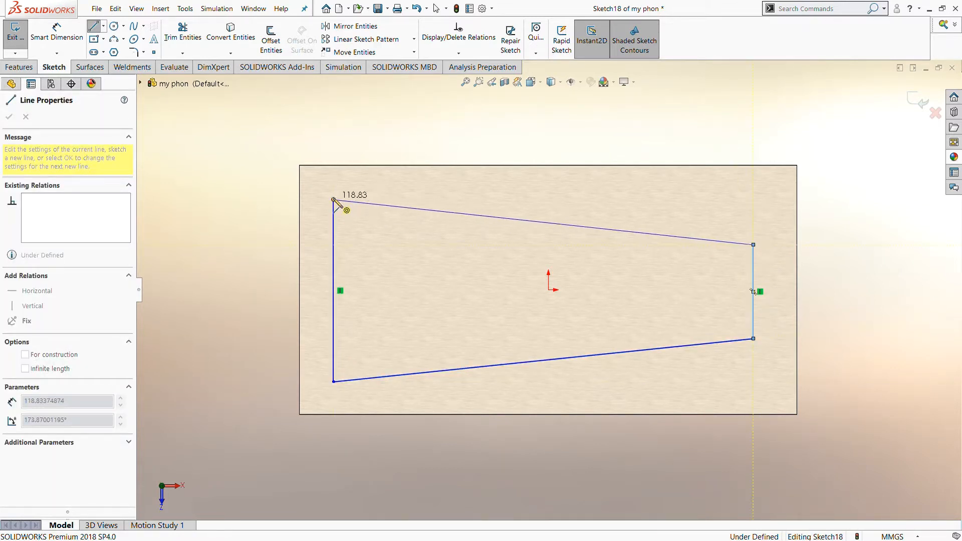
pyautogui.click(334, 200)
# Step: Dimension the trapezoid's left and right vertical lines 5 mm from the plate's adjacent short edges
pyautogui.press('d')
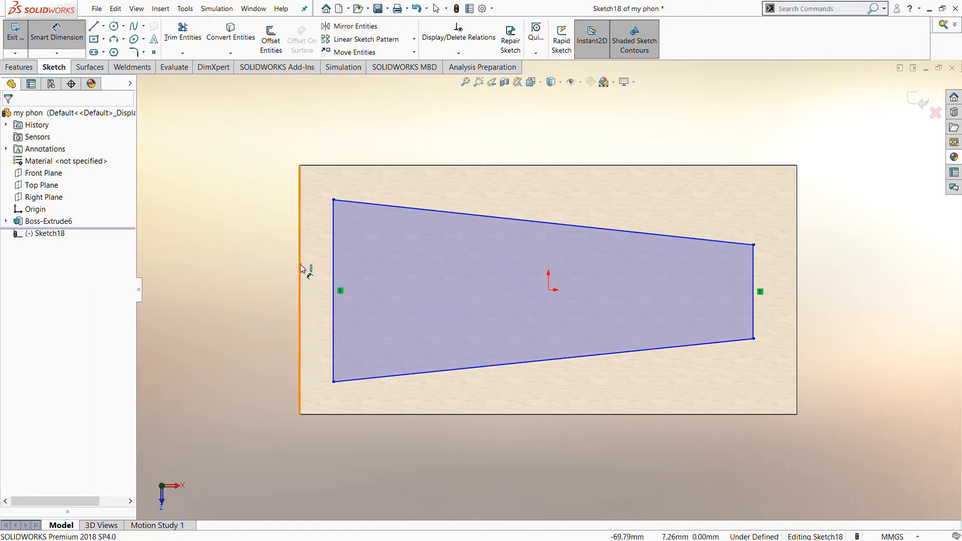
pyautogui.click(301, 269)
pyautogui.click(338, 376)
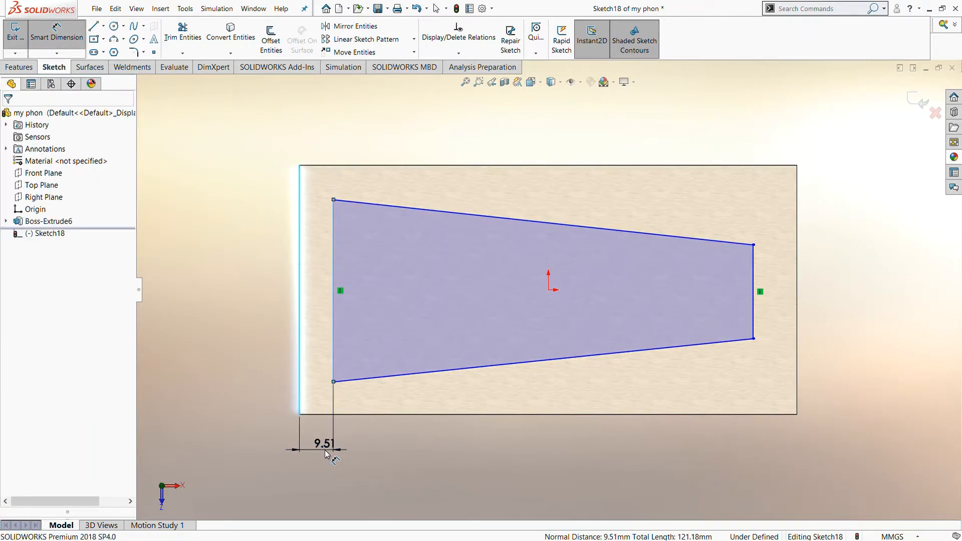
pyautogui.click(323, 446)
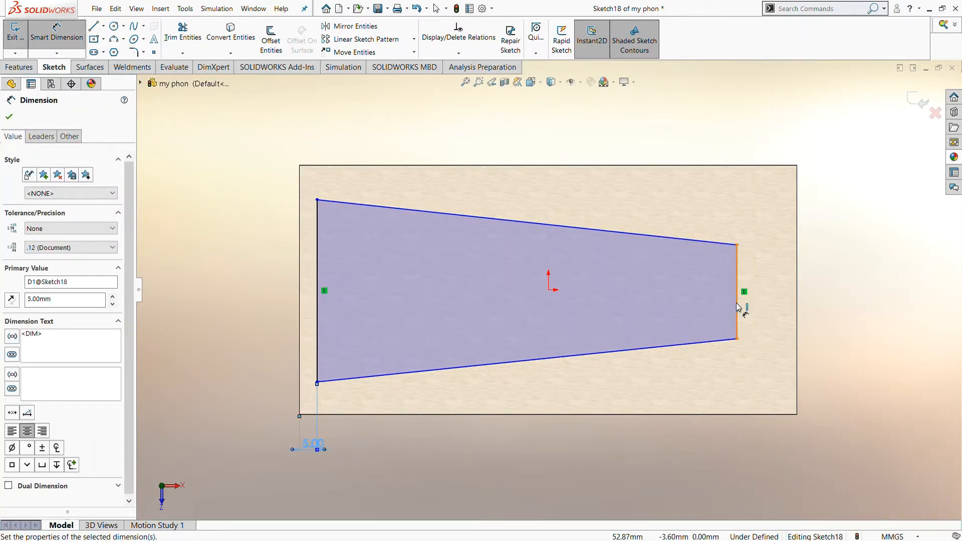
pyautogui.click(737, 303)
pyautogui.click(797, 301)
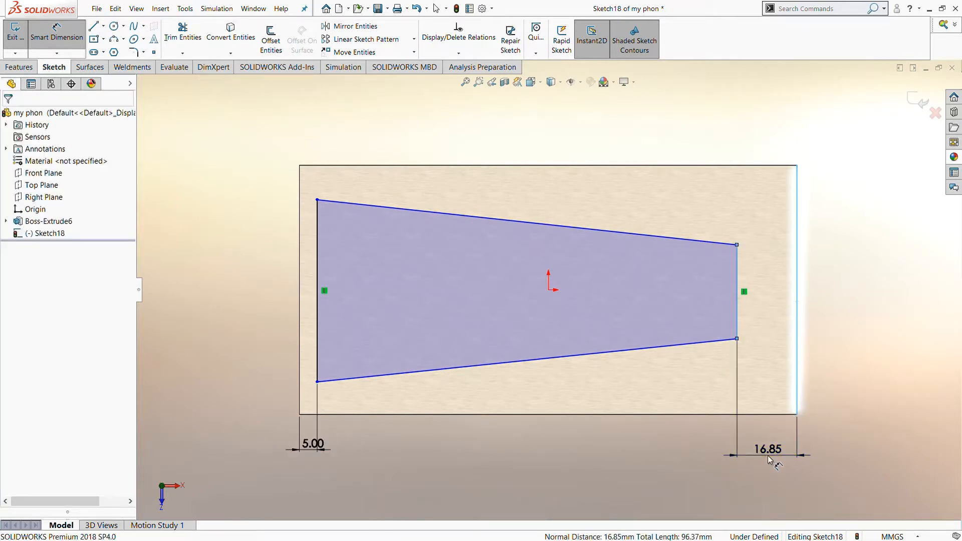
pyautogui.click(769, 459)
pyautogui.write('5.00mm')
pyautogui.press('Return')
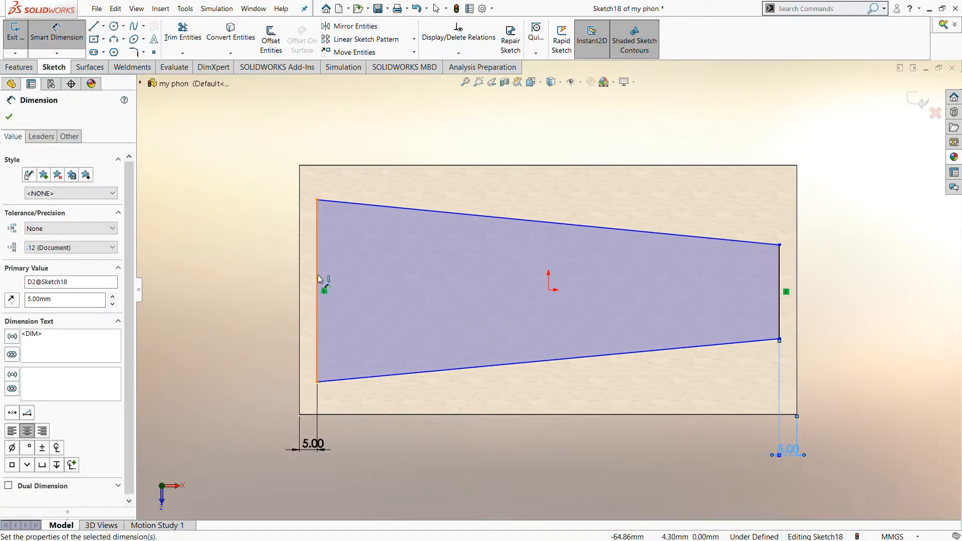
# Step: Set the trapezoid's left vertical line to 60 mm long and its right vertical line to 50 mm
pyautogui.click(319, 279)
pyautogui.click(254, 291)
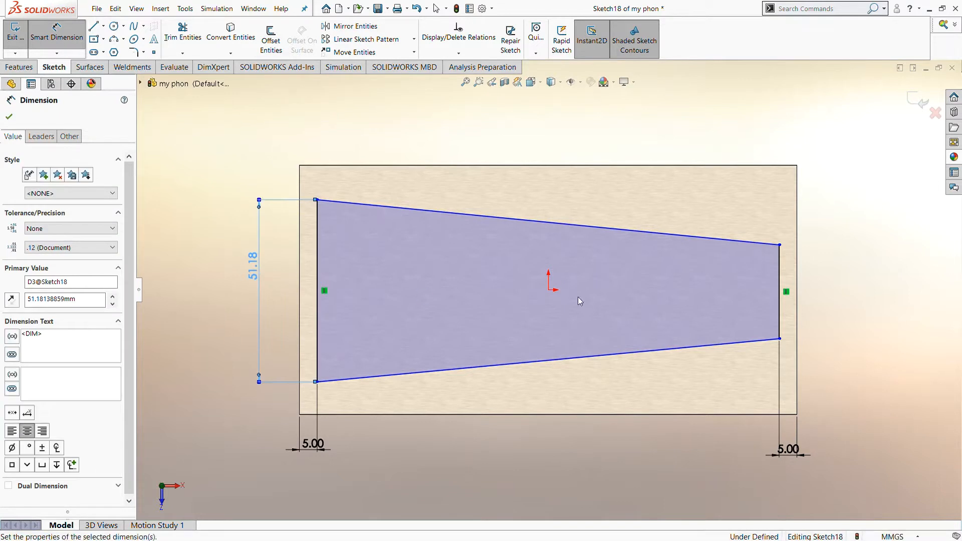
pyautogui.write('60')
pyautogui.press('Return')
pyautogui.click(780, 292)
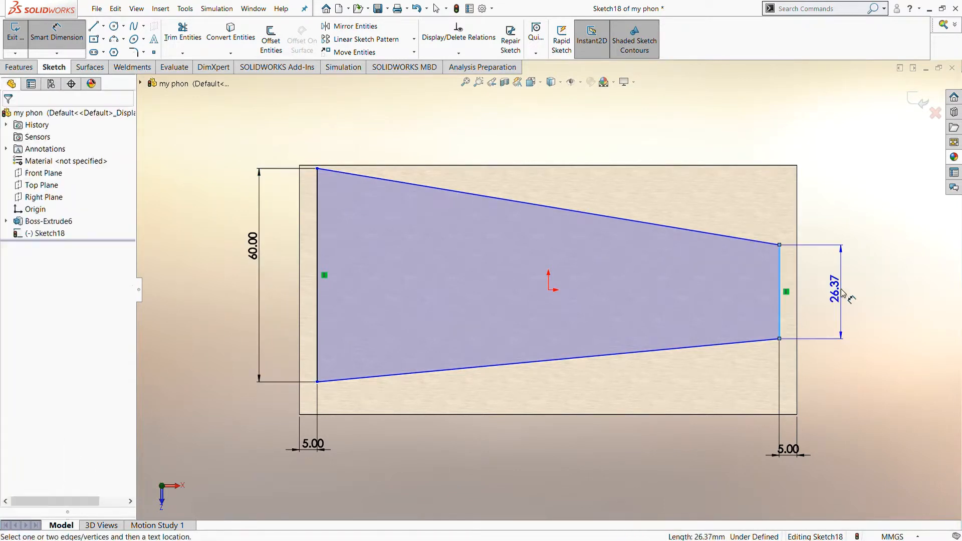
pyautogui.click(836, 295)
pyautogui.write('50')
pyautogui.press('Return')
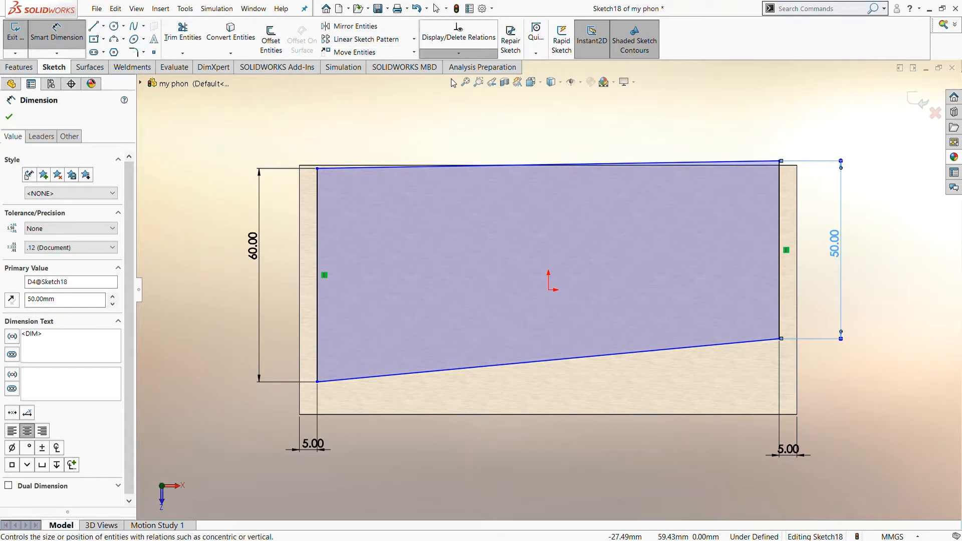
# Step: Add Horizontal relations aligning the midpoints of the trapezoid's two vertical lines with the origin
pyautogui.click(317, 275)
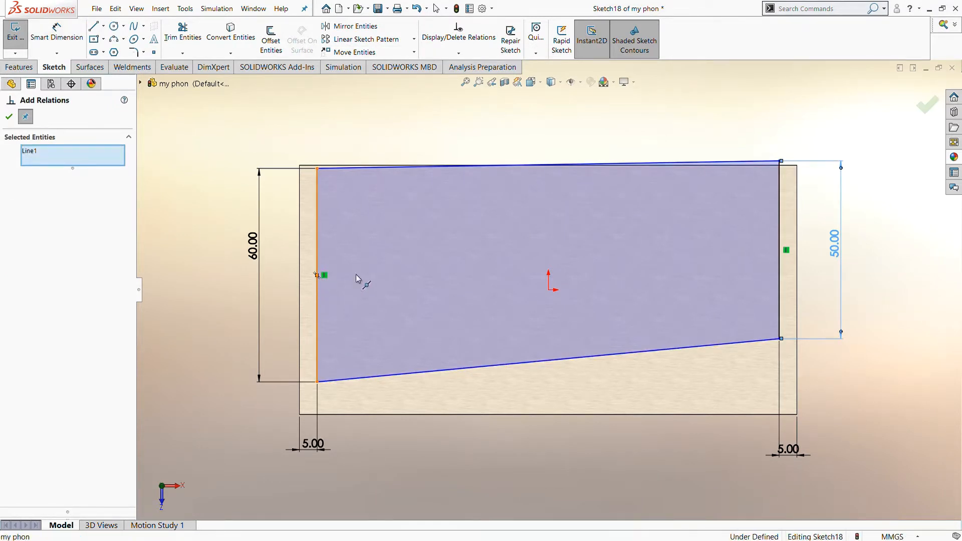
pyautogui.click(317, 275)
pyautogui.click(549, 290)
pyautogui.click(37, 309)
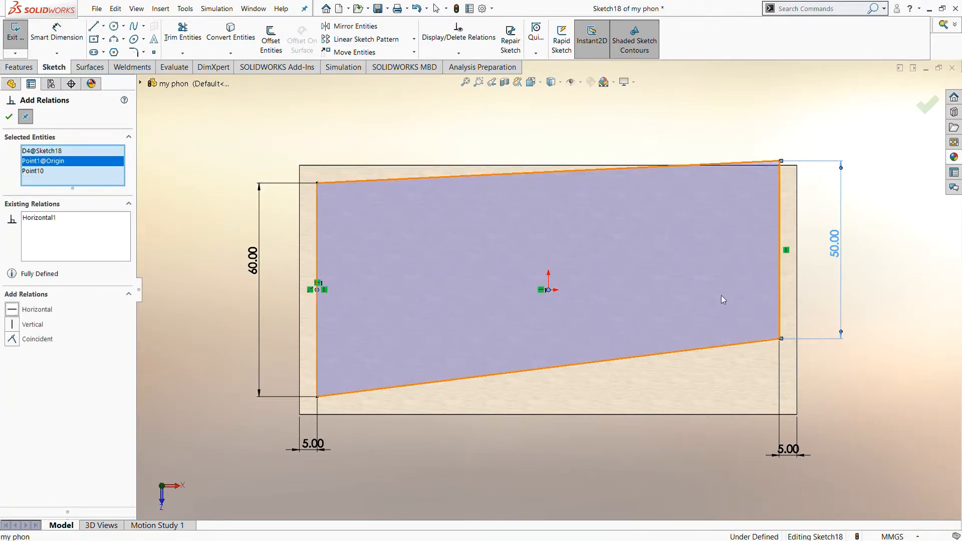
pyautogui.click(779, 250)
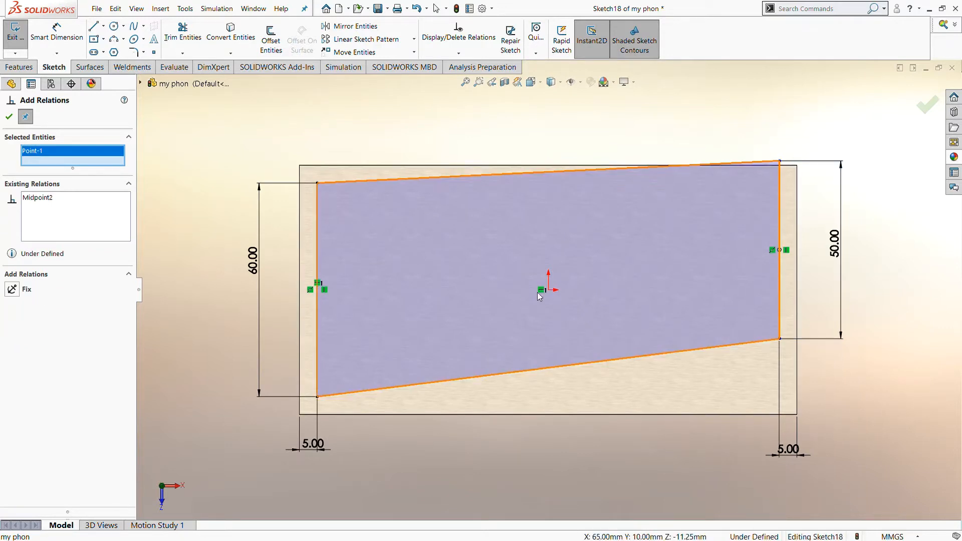
pyautogui.click(548, 289)
pyautogui.click(13, 301)
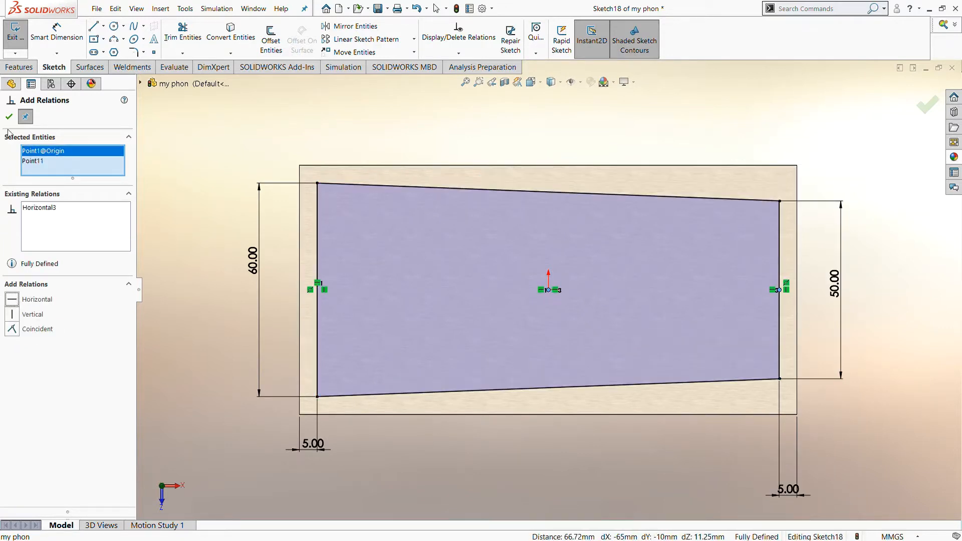
pyautogui.click(8, 117)
# Step: Extrude the trapezoid upward as a blind boss 70 mm high, merged with the plate
pyautogui.click(20, 67)
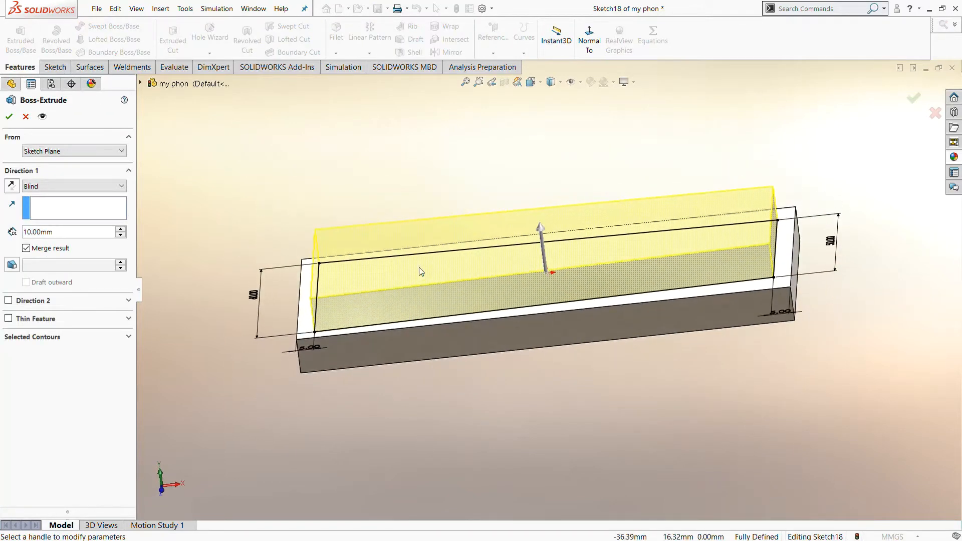
pyautogui.click(120, 229)
pyautogui.click(121, 229)
pyautogui.click(120, 230)
pyautogui.click(121, 230)
pyautogui.click(121, 230)
pyautogui.click(9, 117)
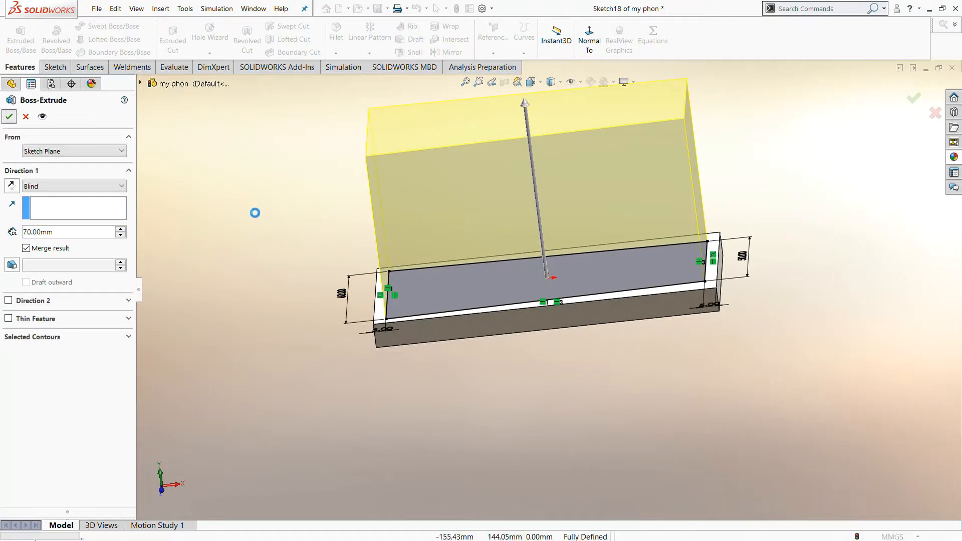
# Step: Sketch on the base plate's narrow end face a three-point arc of about 88 mm radius, bulging upward across the block's full width
pyautogui.click(708, 292)
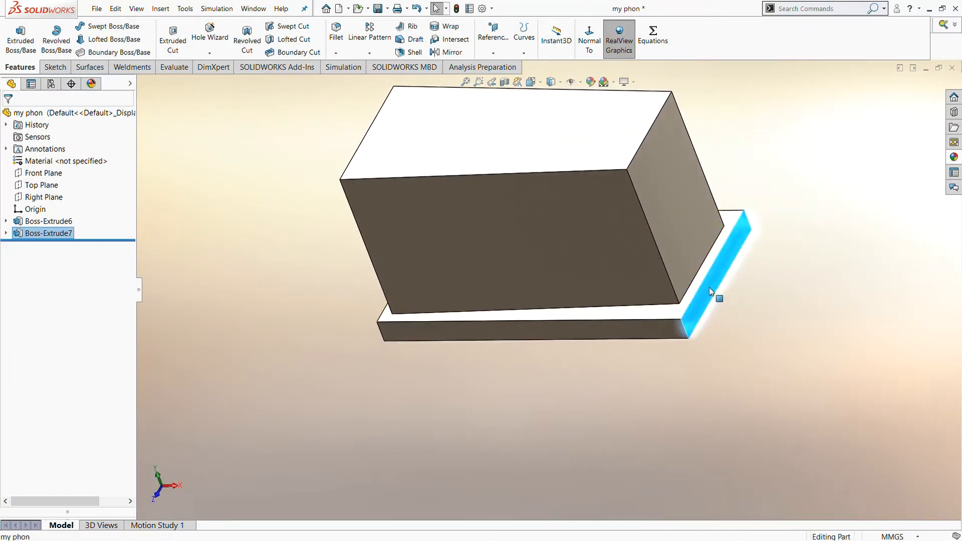
pyautogui.click(735, 122)
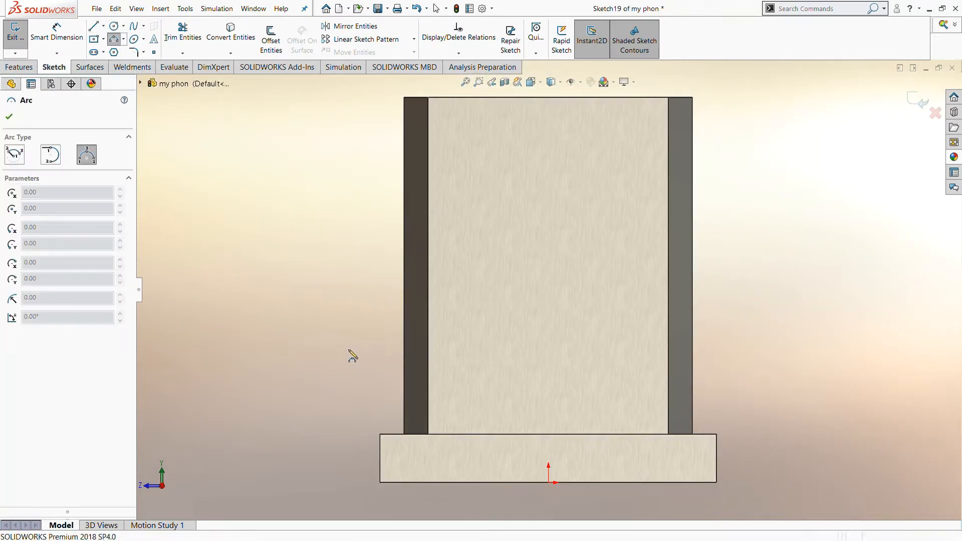
pyautogui.click(348, 348)
pyautogui.click(753, 354)
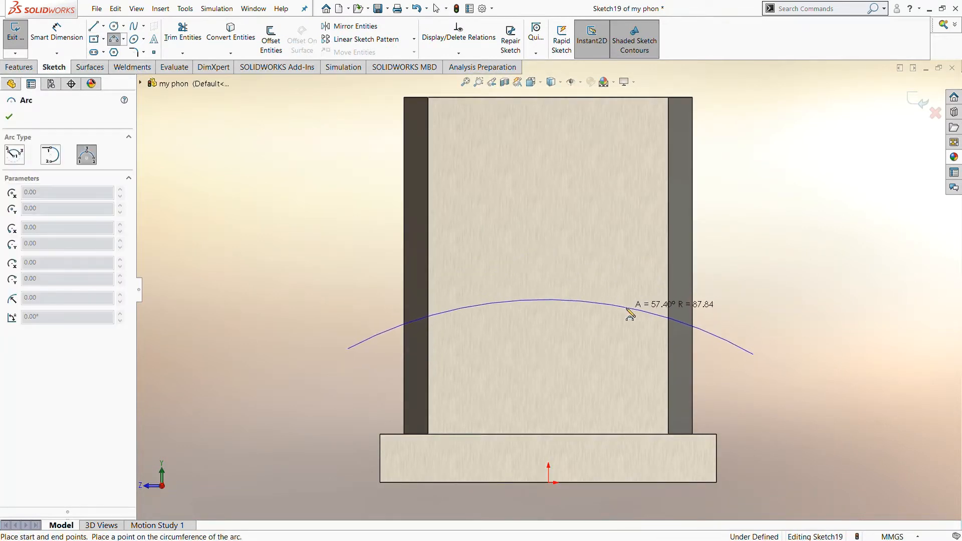
pyautogui.click(631, 309)
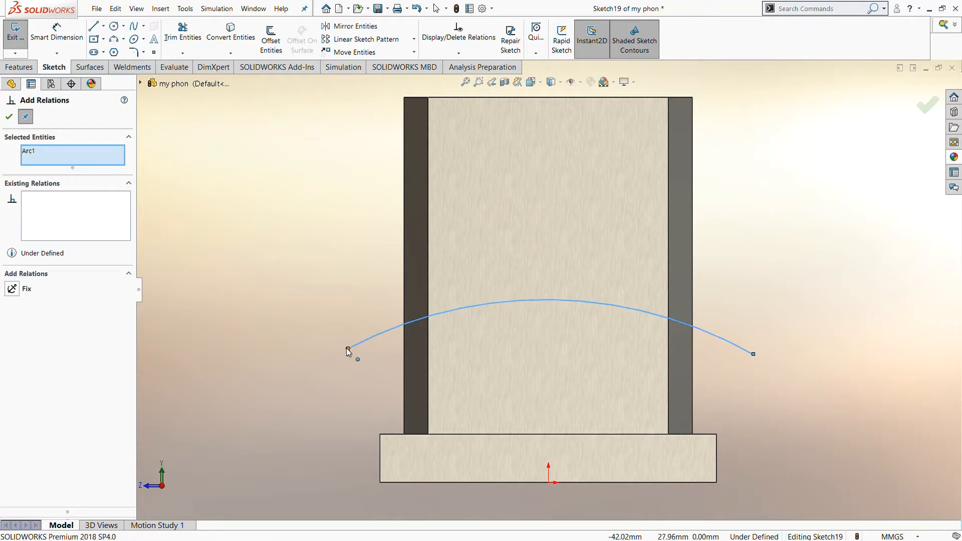
# Step: Add a Horizontal relation between the arc's two endpoints
pyautogui.click(348, 349)
pyautogui.click(754, 356)
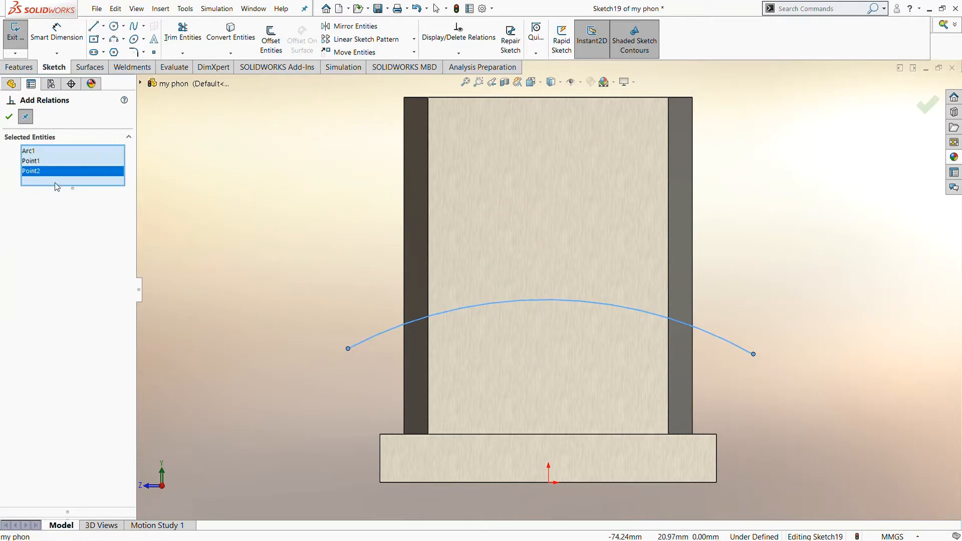
pyautogui.click(348, 348)
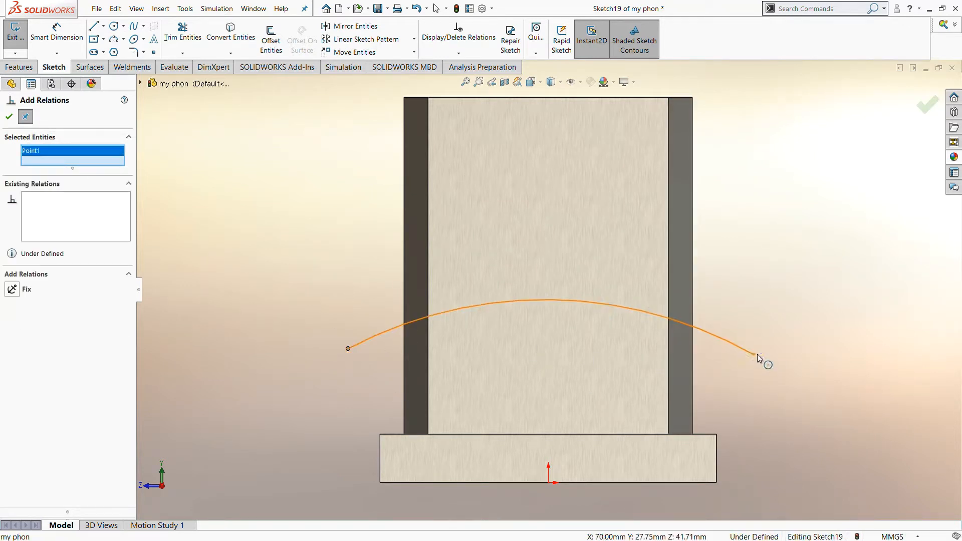
pyautogui.click(754, 354)
pyautogui.click(13, 299)
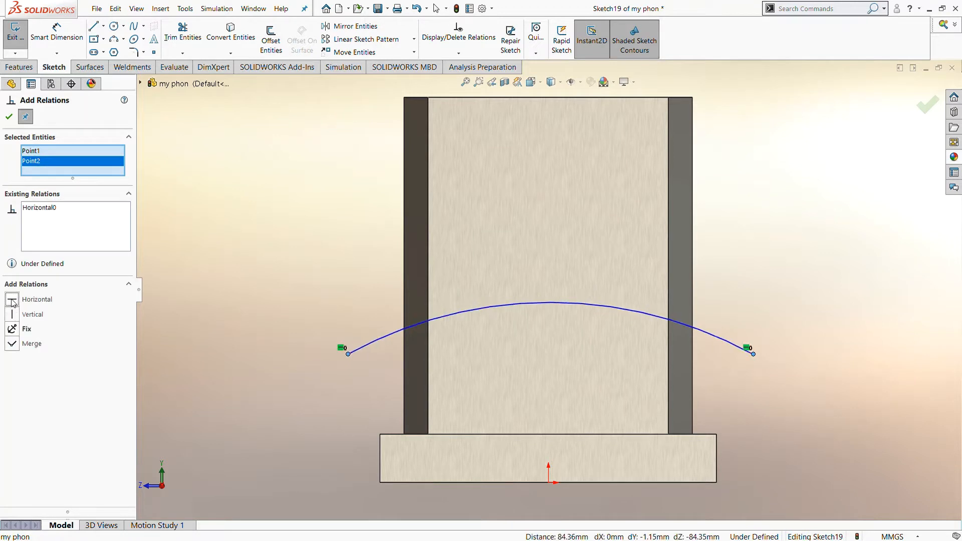
# Step: Add a Vertical relation between the arc's midpoint and the origin
pyautogui.click(551, 302)
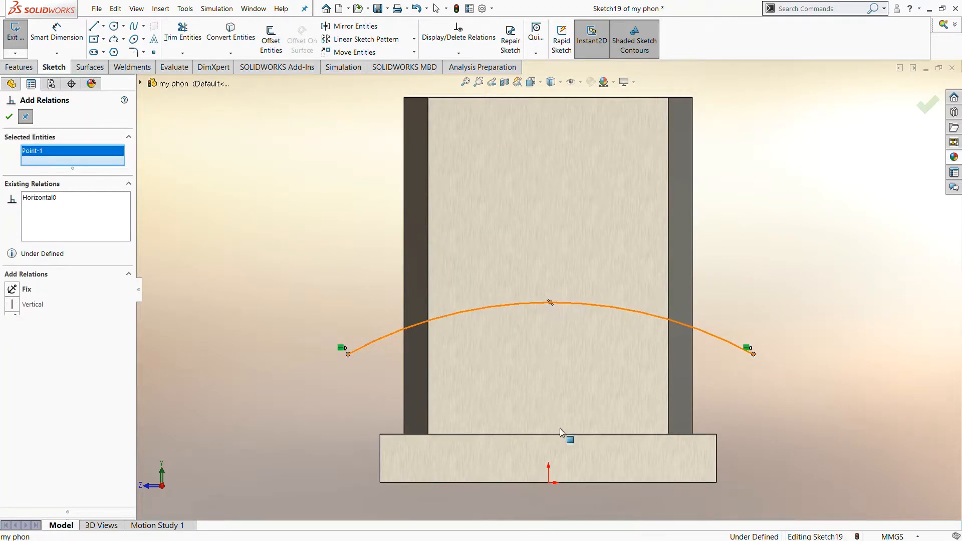
pyautogui.click(549, 482)
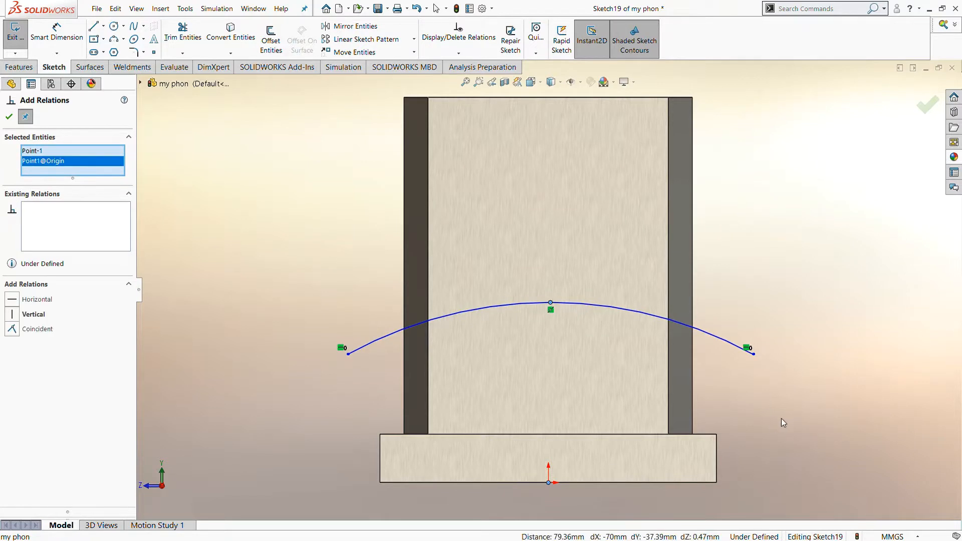
pyautogui.click(14, 316)
pyautogui.click(9, 117)
# Step: Dimension the arc's radius and set it to 150 mm
pyautogui.click(57, 33)
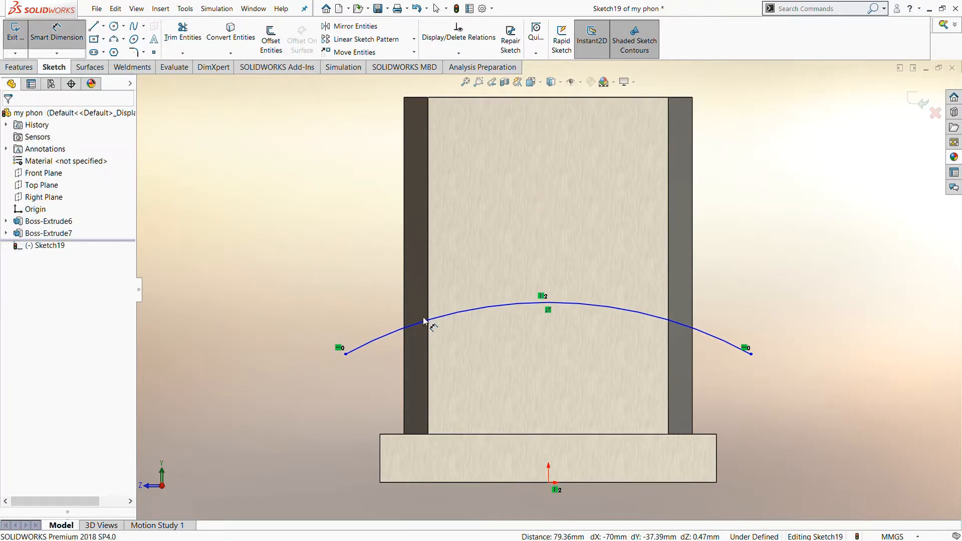
pyautogui.click(363, 300)
pyautogui.click(277, 290)
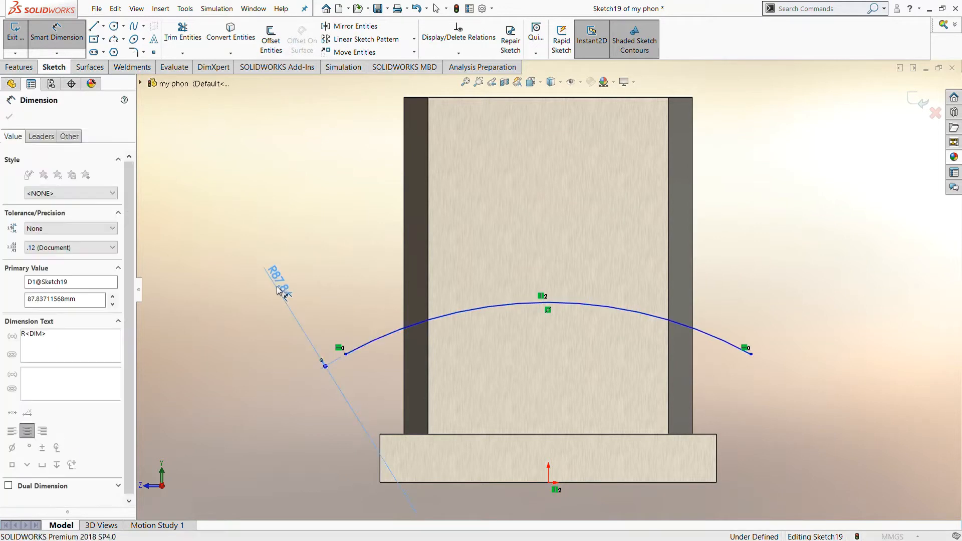
pyautogui.write('150')
pyautogui.press('Return')
pyautogui.scroll(3, 441, 350)
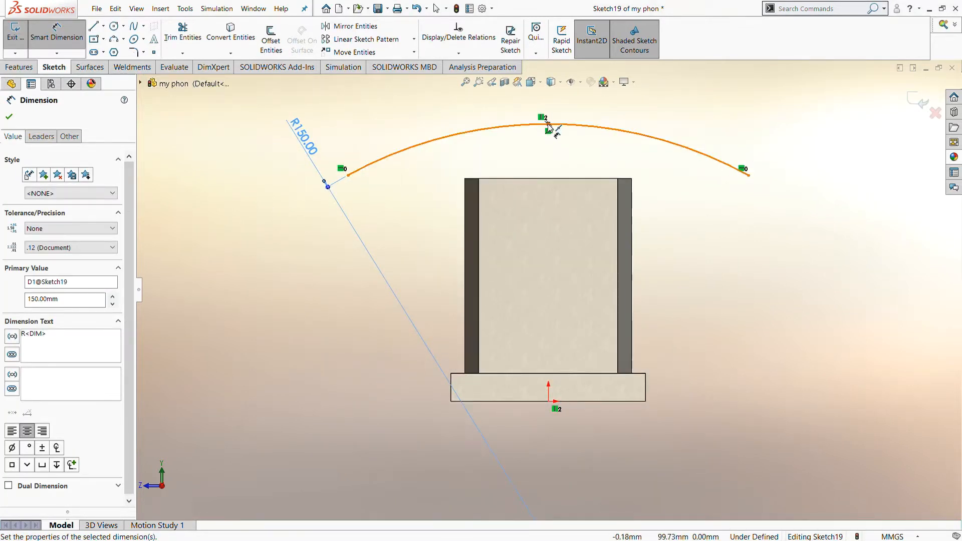
# Step: Dimension the height of the arc's midpoint above the base plate's top edge and set it to 15 mm
pyautogui.click(548, 127)
pyautogui.click(553, 373)
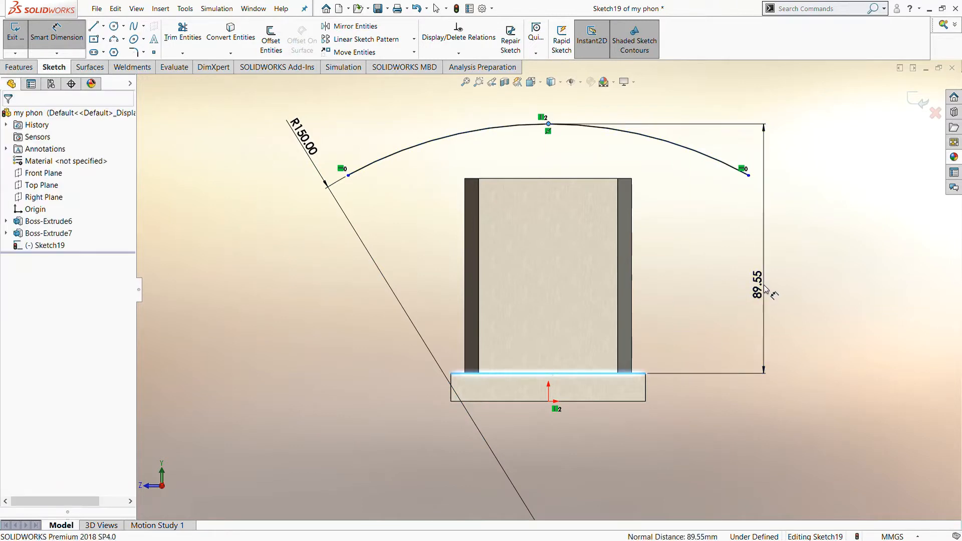
pyautogui.click(764, 290)
pyautogui.write('15')
pyautogui.press('Return')
pyautogui.scroll(-1, 651, 355)
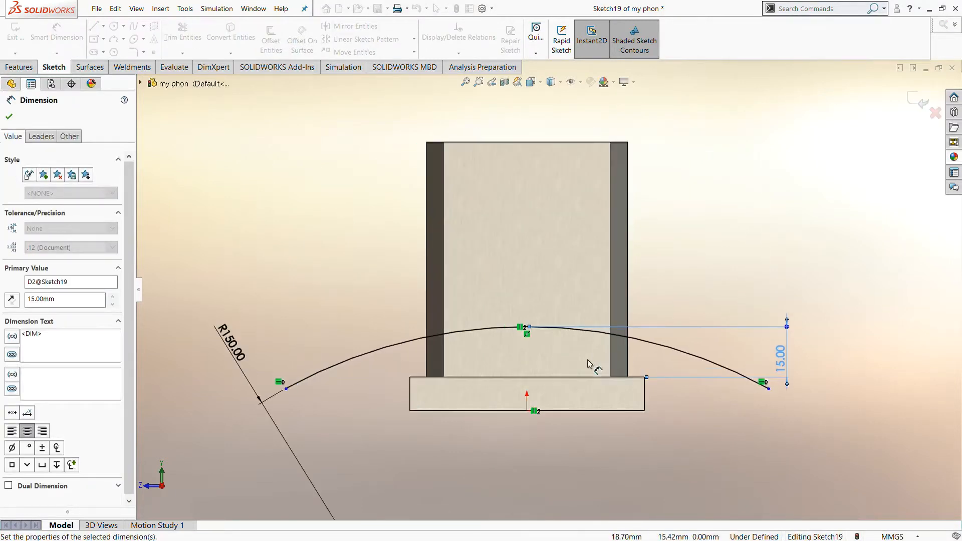
# Step: Close the arc into a profile with three lines passing above the block, the last side about 87 mm long, and exit the sketch
pyautogui.scroll(1, 561, 365)
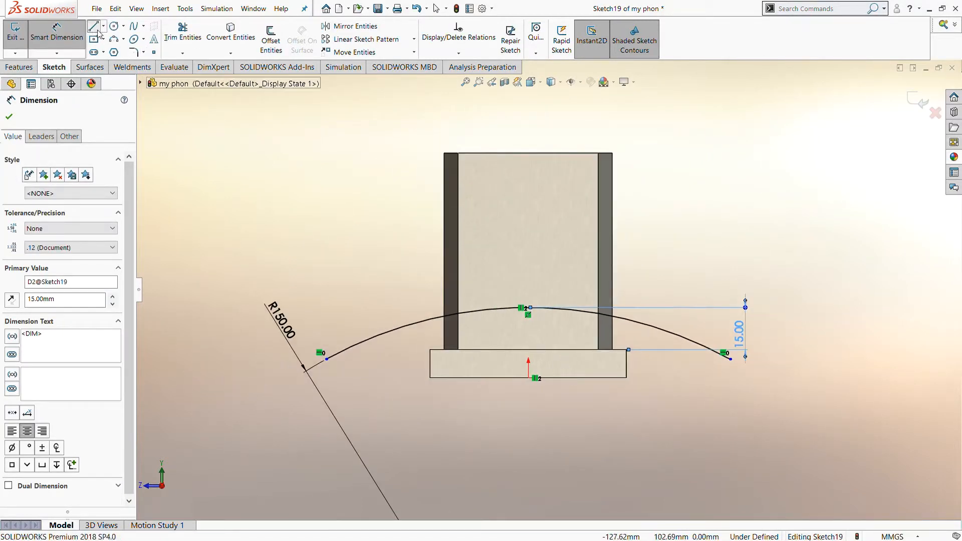
pyautogui.click(97, 30)
pyautogui.moveTo(326, 359)
pyautogui.mouseDown()
pyautogui.moveTo(346, 145)
pyautogui.moveTo(326, 119)
pyautogui.mouseUp()
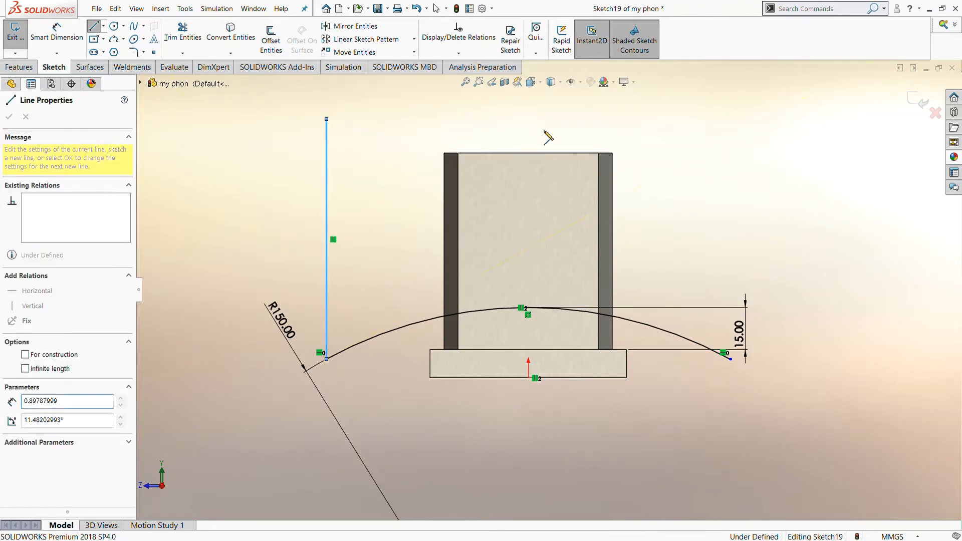
pyautogui.click(702, 115)
pyautogui.click(729, 359)
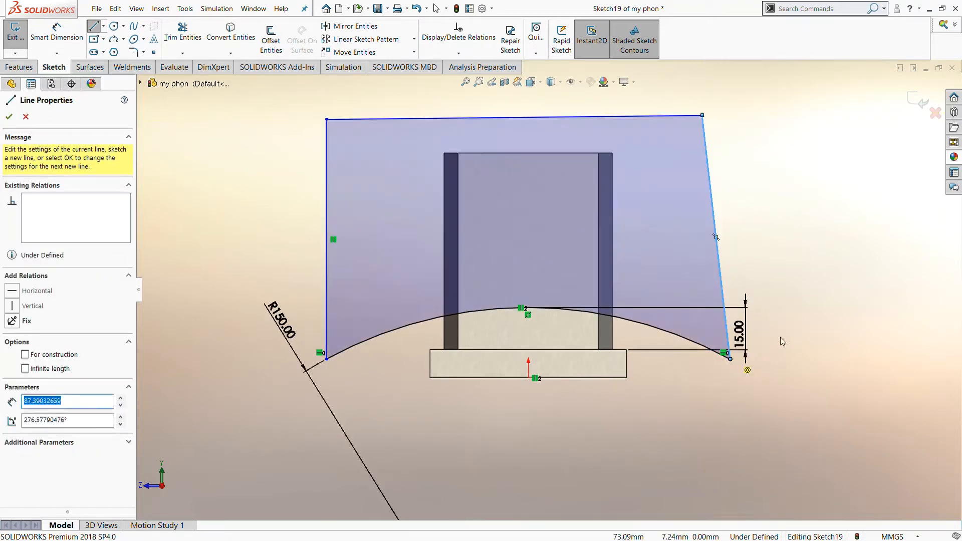
pyautogui.press('Escape')
pyautogui.click(919, 101)
# Step: Start a new sketch on the Front Plane and view it straight on
pyautogui.scroll(1, 766, 265)
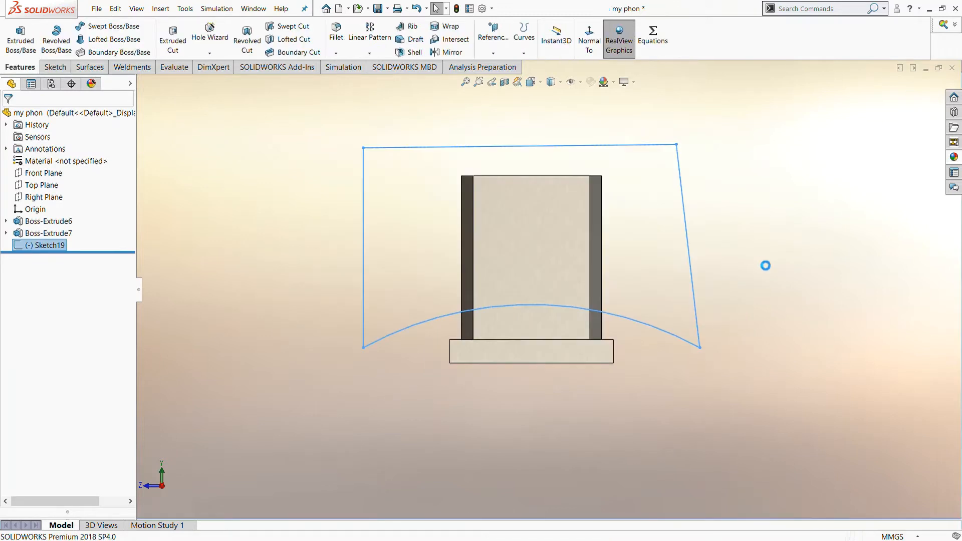
pyautogui.moveTo(765, 265); pyautogui.dragTo(706, 303, button='middle')
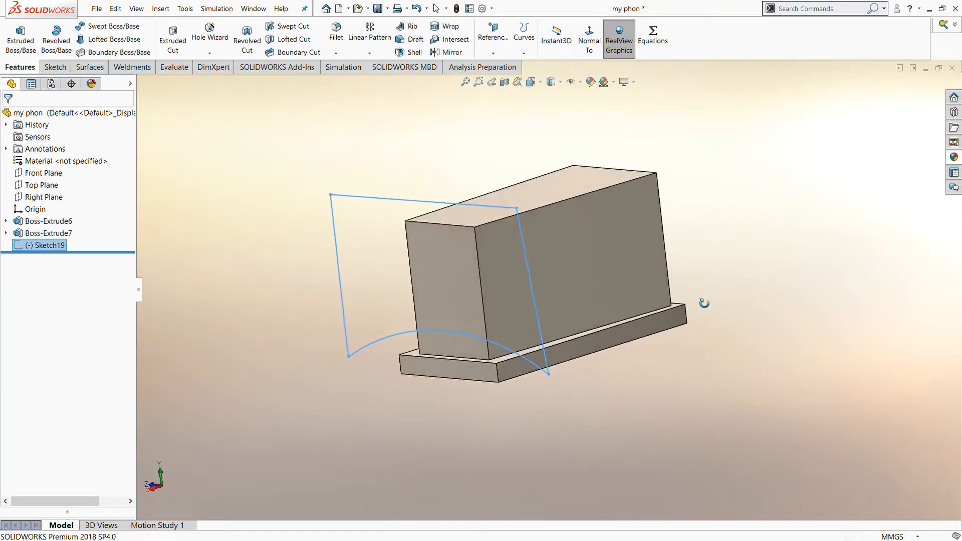
pyautogui.click(30, 174)
pyautogui.click(42, 164)
pyautogui.click(34, 256)
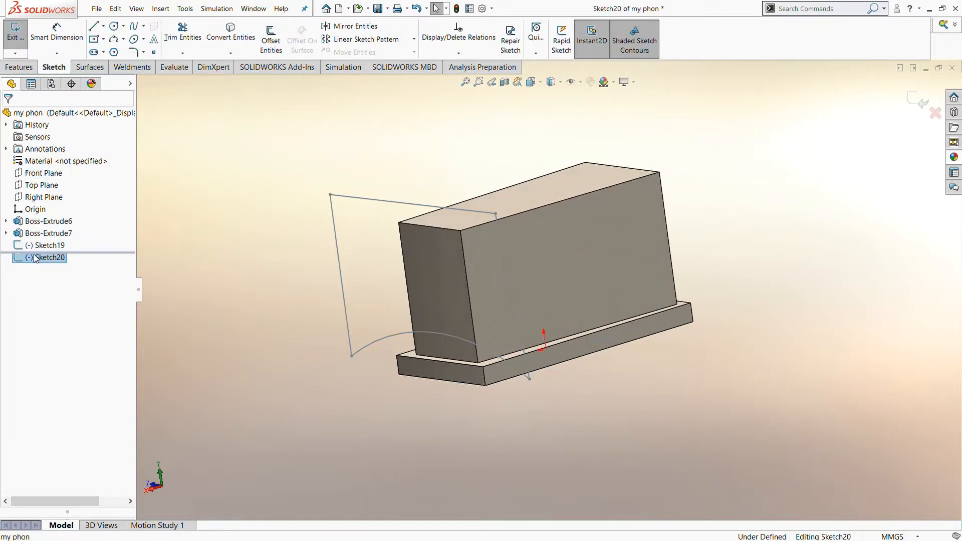
pyautogui.click(61, 237)
pyautogui.scroll(1, 456, 323)
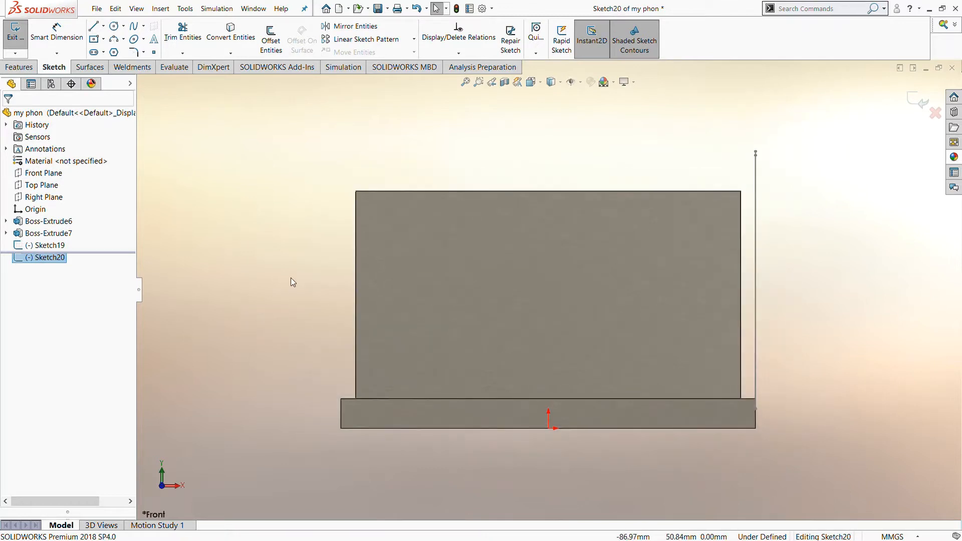
pyautogui.moveTo(291, 278); pyautogui.dragTo(298, 303, button='middle')
pyautogui.scroll(2, 269, 260)
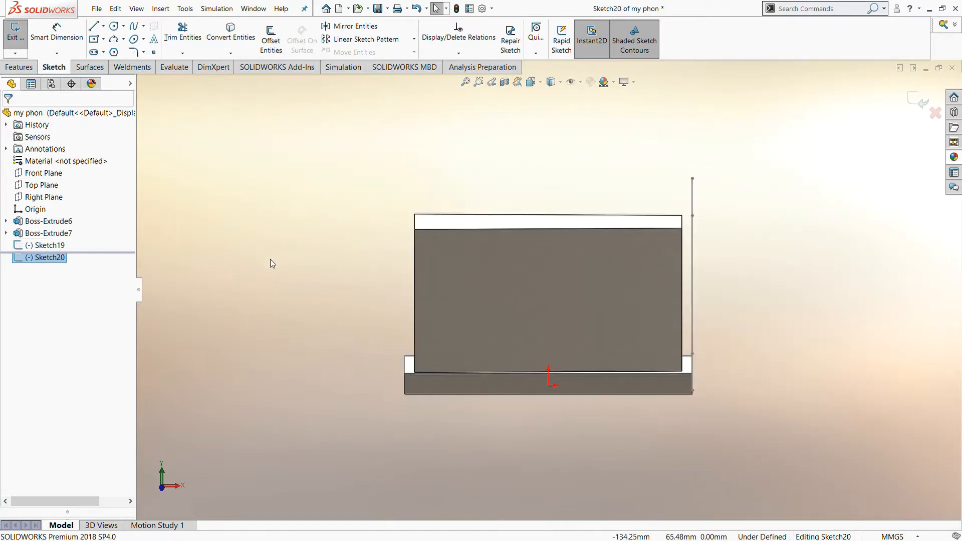
pyautogui.moveTo(270, 259); pyautogui.dragTo(234, 296, button='middle')
pyautogui.click(41, 223)
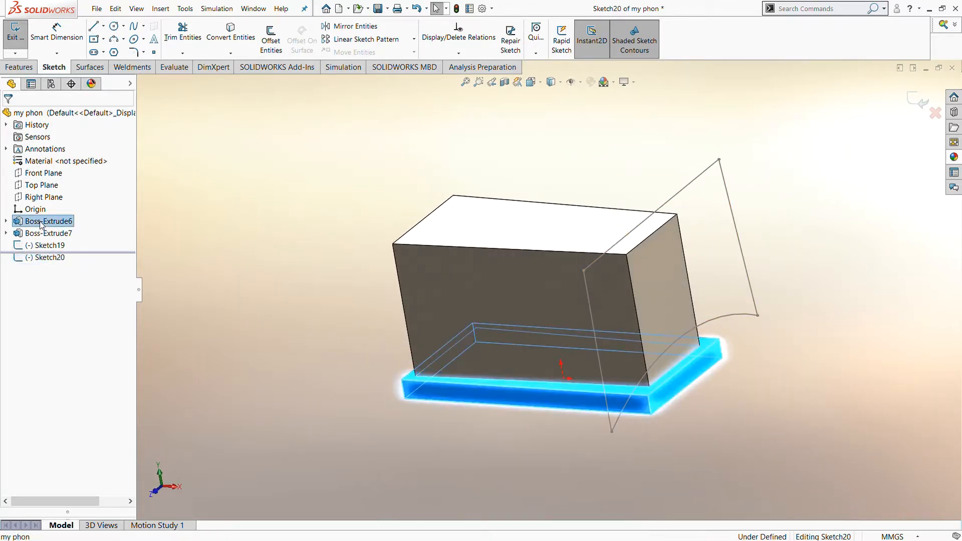
pyautogui.click(48, 233)
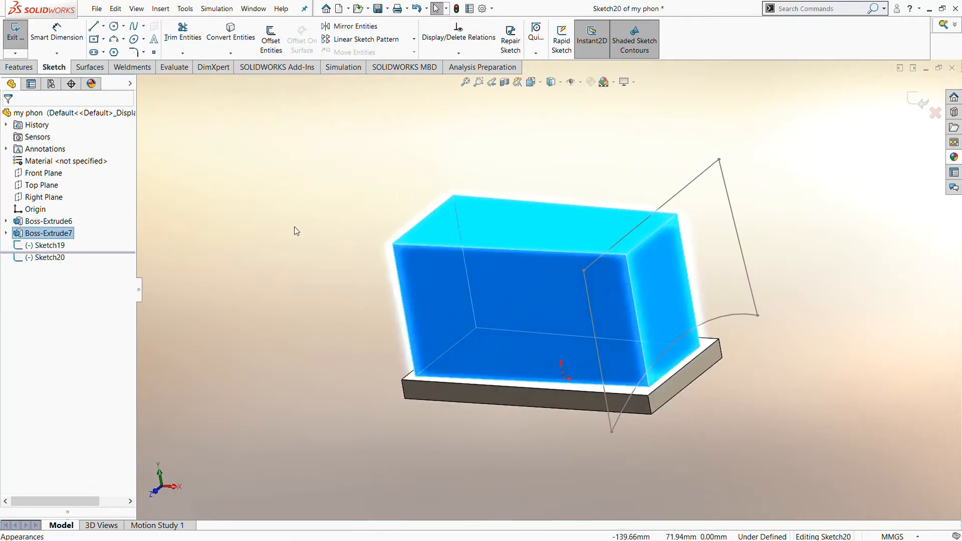
pyautogui.click(273, 230)
# Step: Sketch two joined three-point arcs from the block's left edge to the plate's right end, radii about 101 mm upward and 137 mm downward
pyautogui.click(87, 259)
pyautogui.hotkey('ctrl', '1')
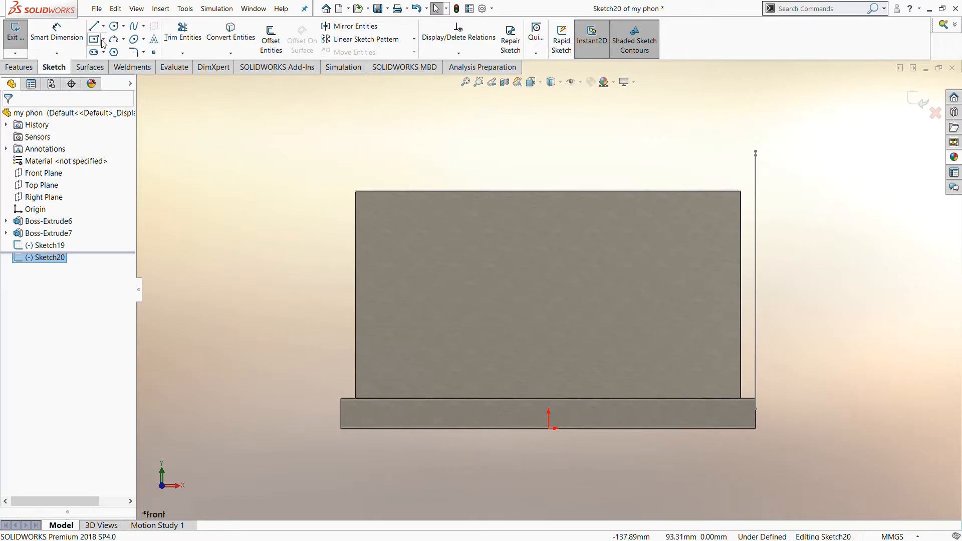
pyautogui.click(356, 331)
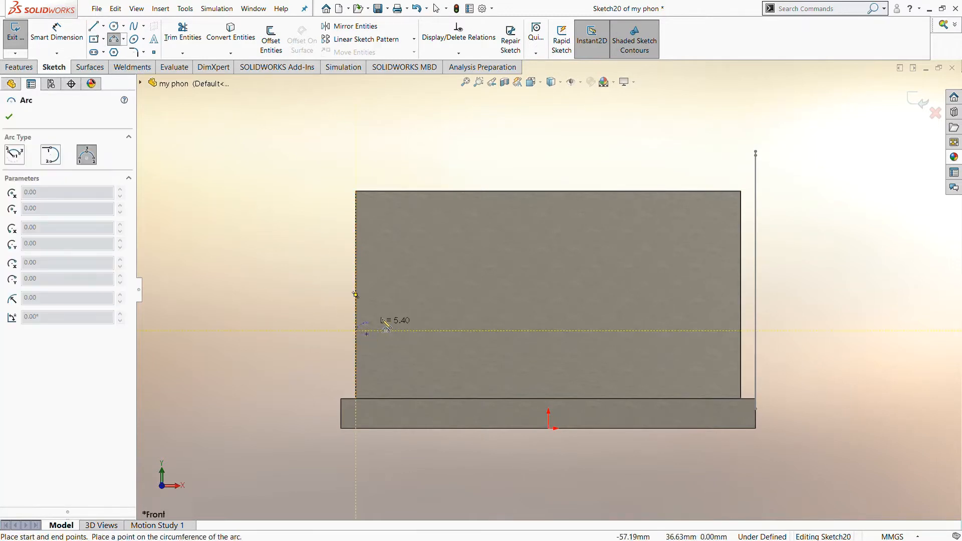
pyautogui.click(532, 343)
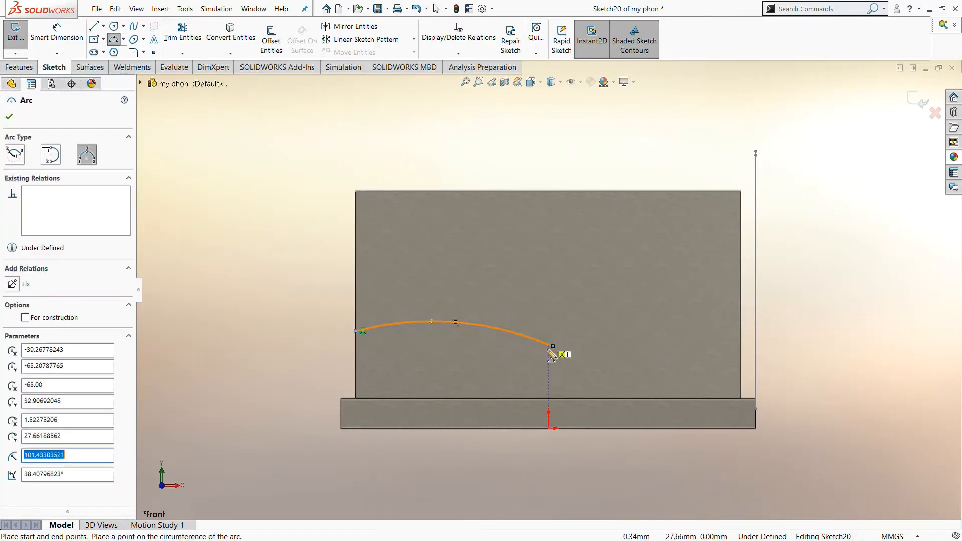
pyautogui.click(553, 347)
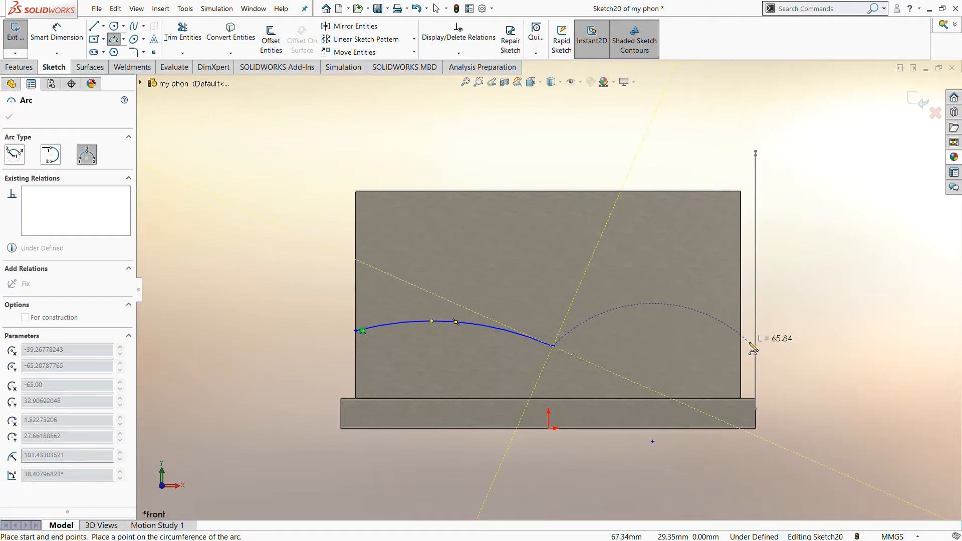
pyautogui.click(700, 359)
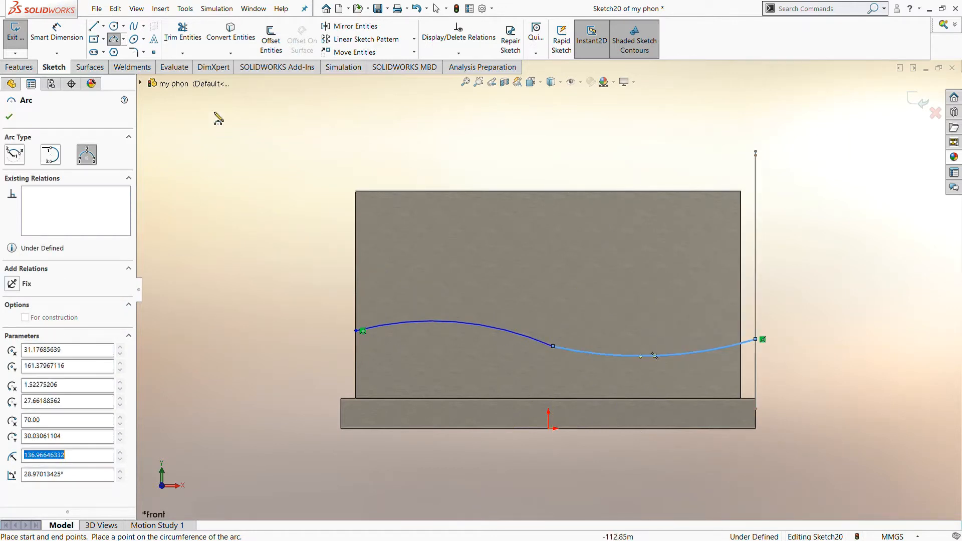
# Step: Make the two arcs tangent to each other and set the left arc's radius to 175 mm
pyautogui.click(460, 78)
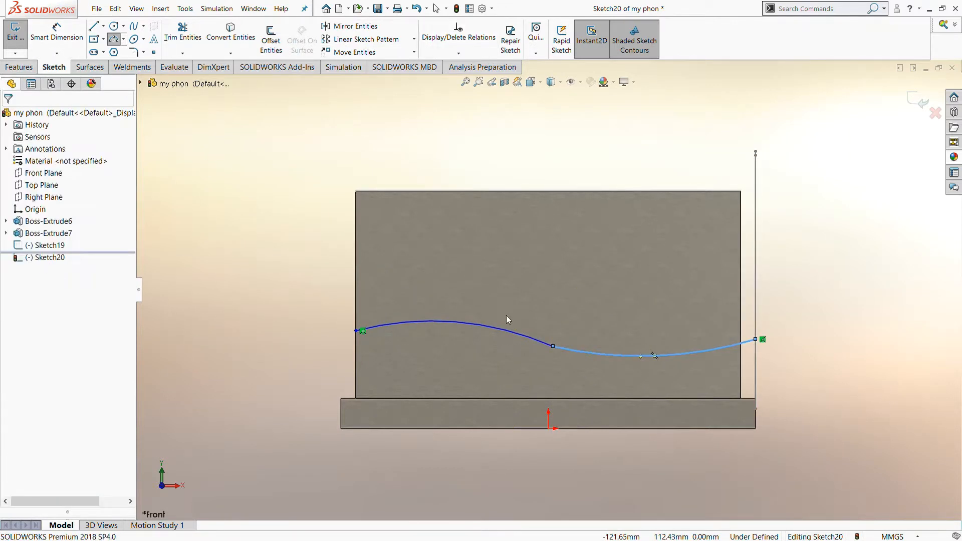
pyautogui.click(525, 335)
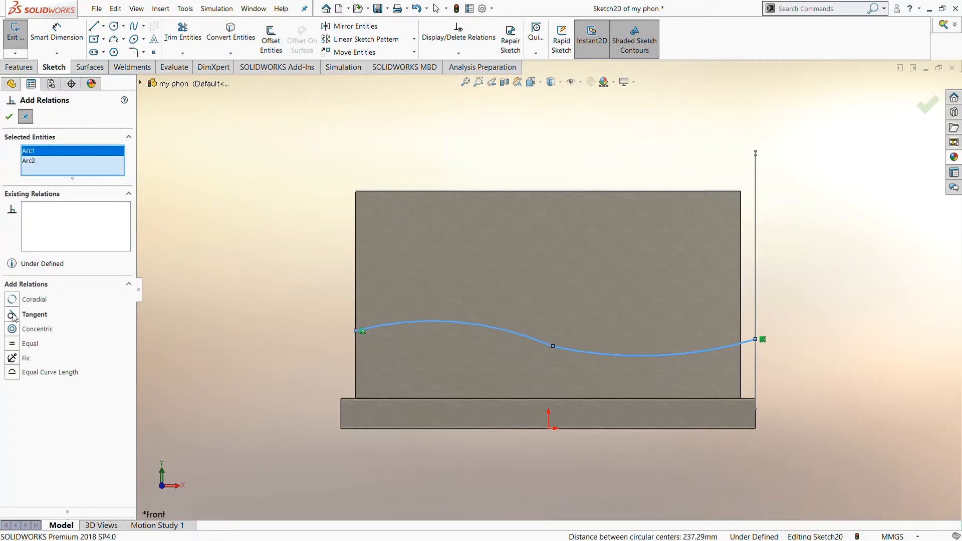
pyautogui.click(57, 30)
pyautogui.click(411, 324)
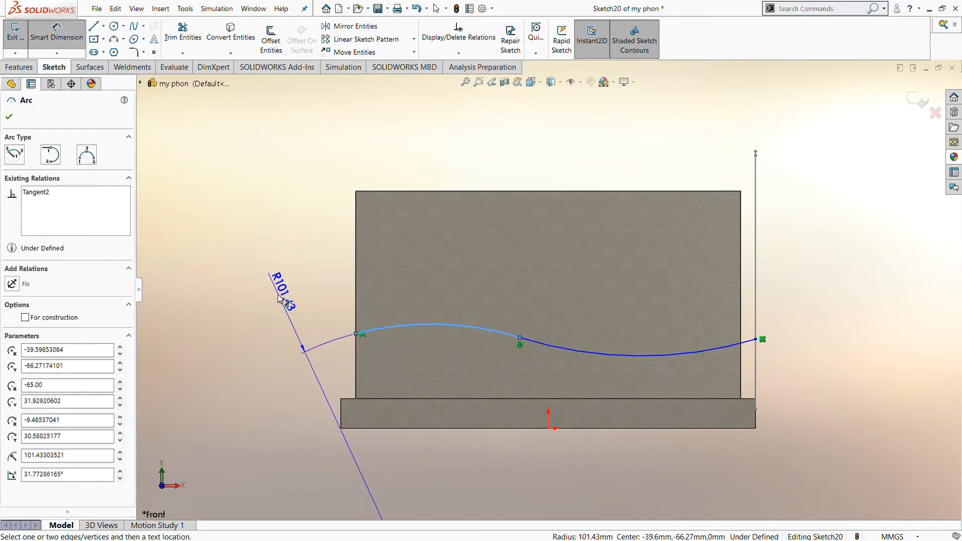
pyautogui.click(272, 289)
pyautogui.write('175')
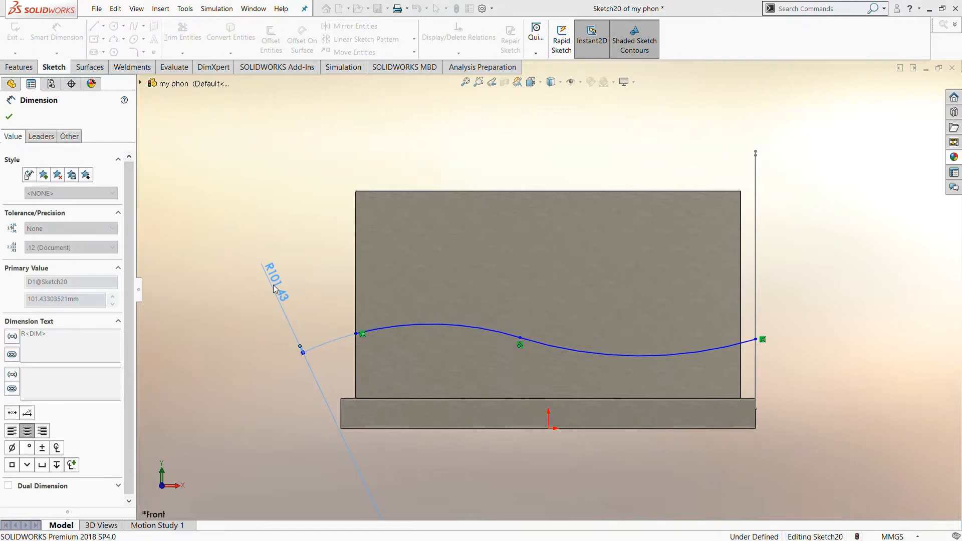
pyautogui.press('Return')
# Step: Set the right arc's radius to 175 mm and move the left arc's radius dimension closer to the block
pyautogui.click(636, 356)
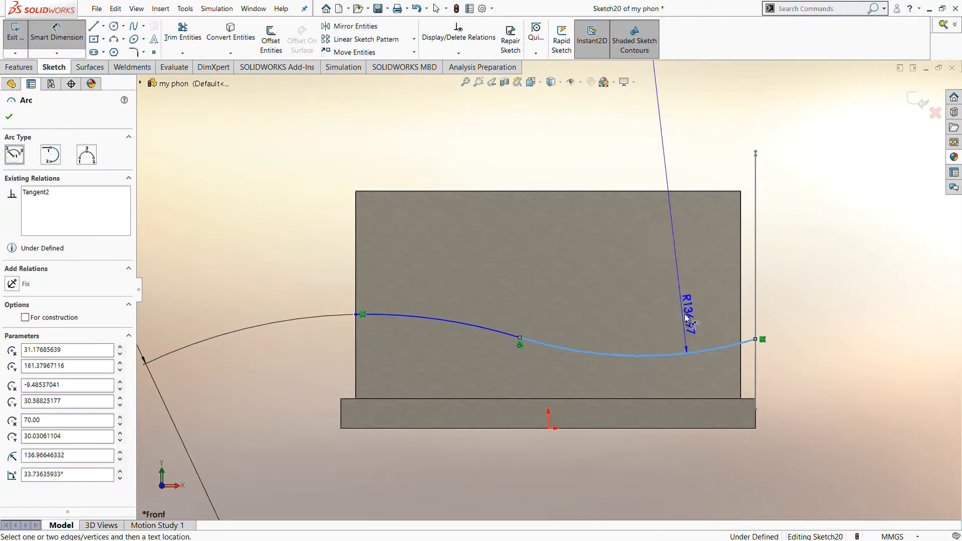
pyautogui.click(812, 249)
pyautogui.write('175')
pyautogui.press('Return')
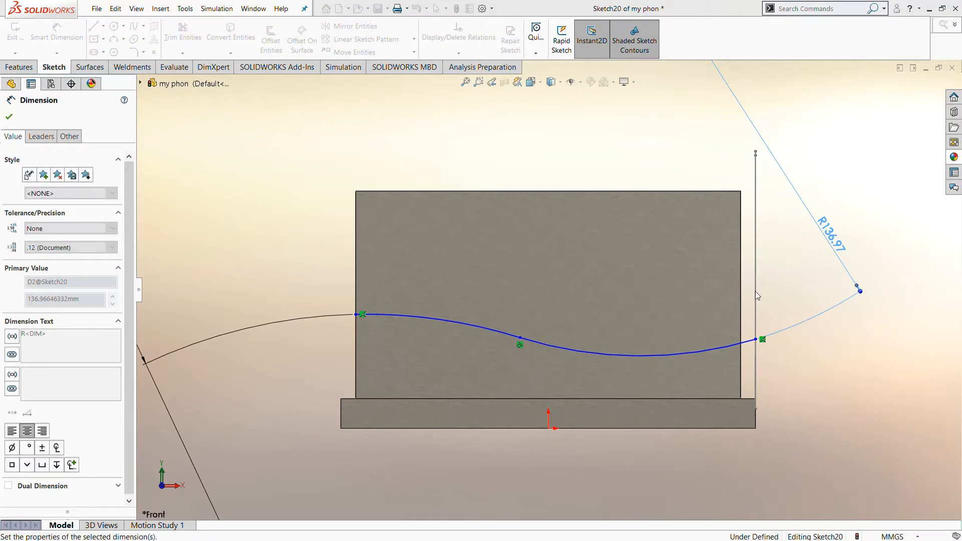
pyautogui.scroll(2, 645, 339)
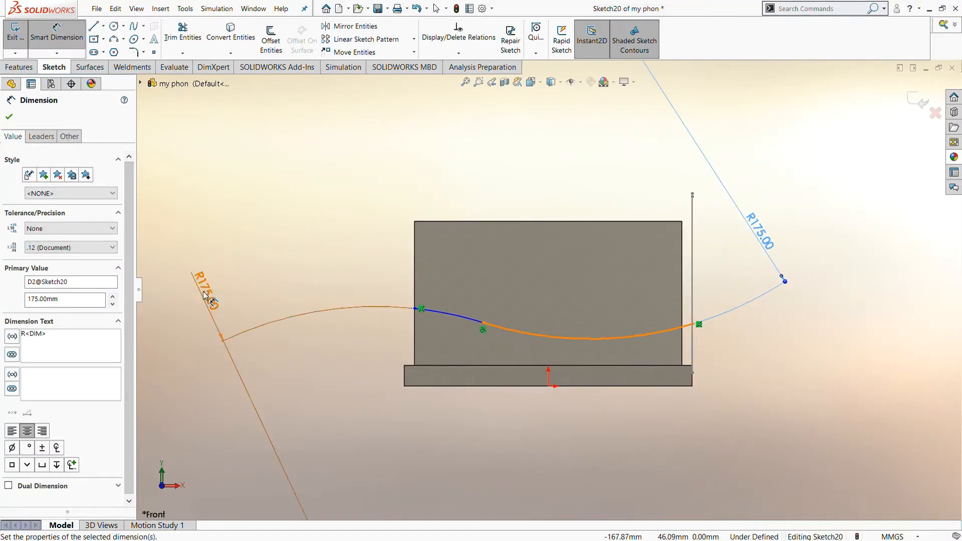
pyautogui.moveTo(208, 291); pyautogui.dragTo(324, 283)
# Step: Dimension the left arc endpoint's height above the base plate's top edge and set it to 15 mm
pyautogui.scroll(-2, 456, 314)
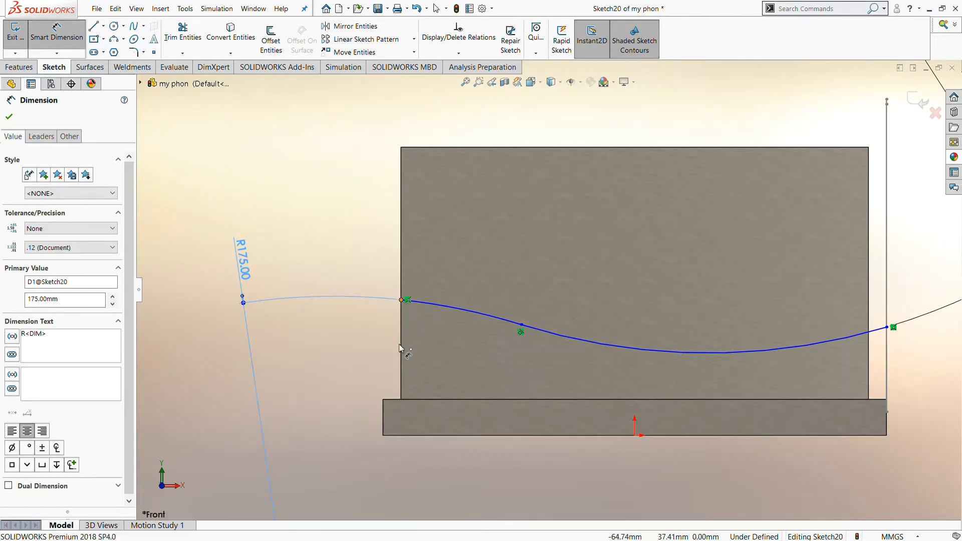
pyautogui.click(401, 300)
pyautogui.click(396, 399)
pyautogui.click(346, 376)
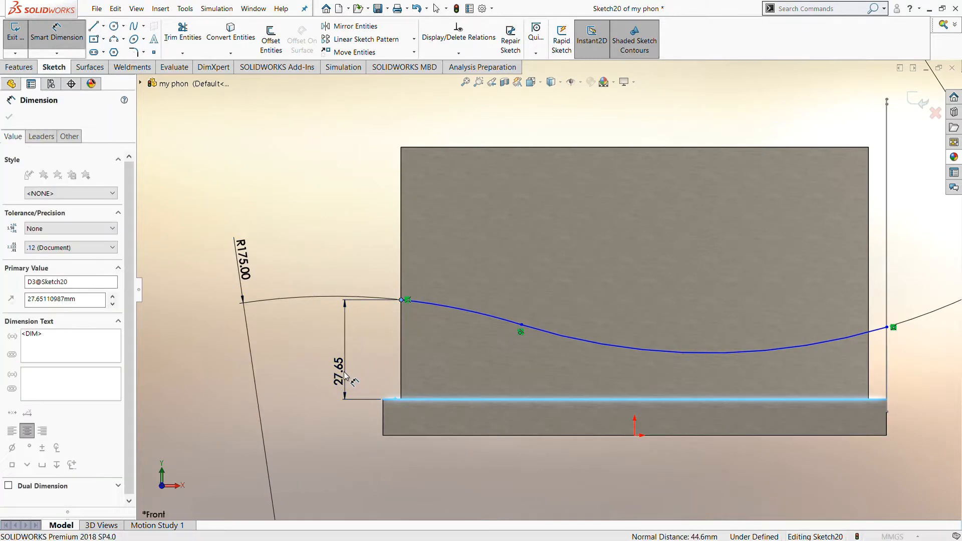
pyautogui.write('15')
pyautogui.press('Return')
pyautogui.scroll(-2, 490, 371)
pyautogui.scroll(2, 492, 368)
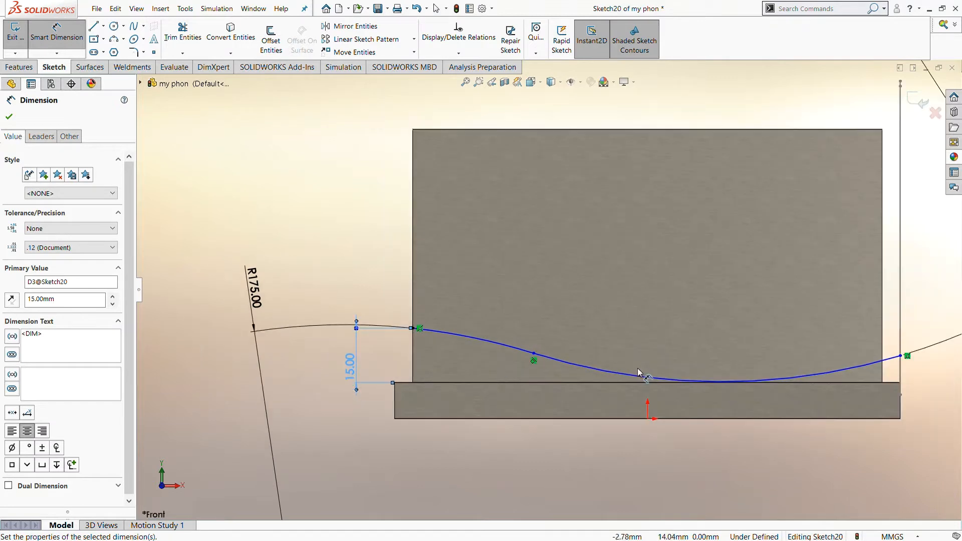
# Step: Dimension the right arc endpoint's height above the base plate's top edge and set it to 15 mm
pyautogui.scroll(1, 637, 368)
pyautogui.click(841, 345)
pyautogui.click(834, 367)
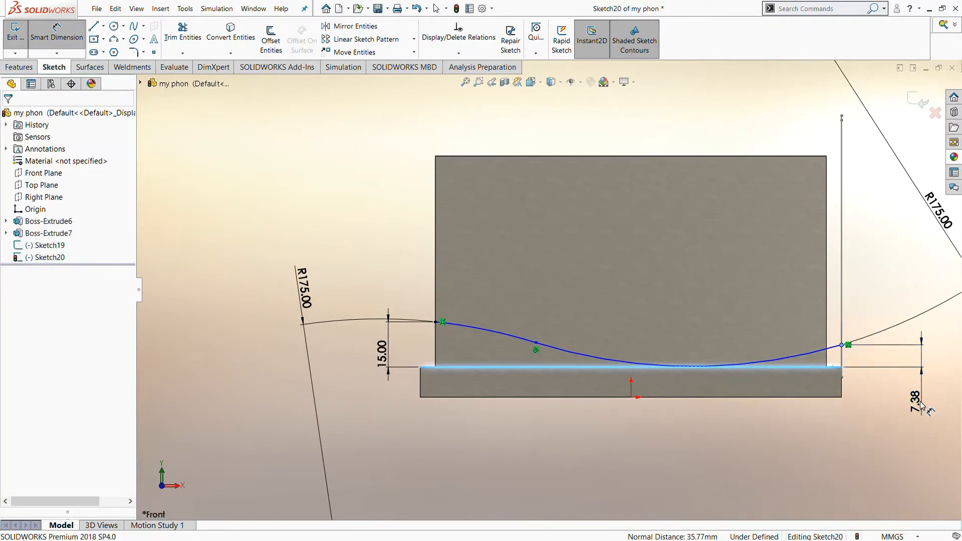
pyautogui.click(920, 402)
pyautogui.write('15')
pyautogui.press('Return')
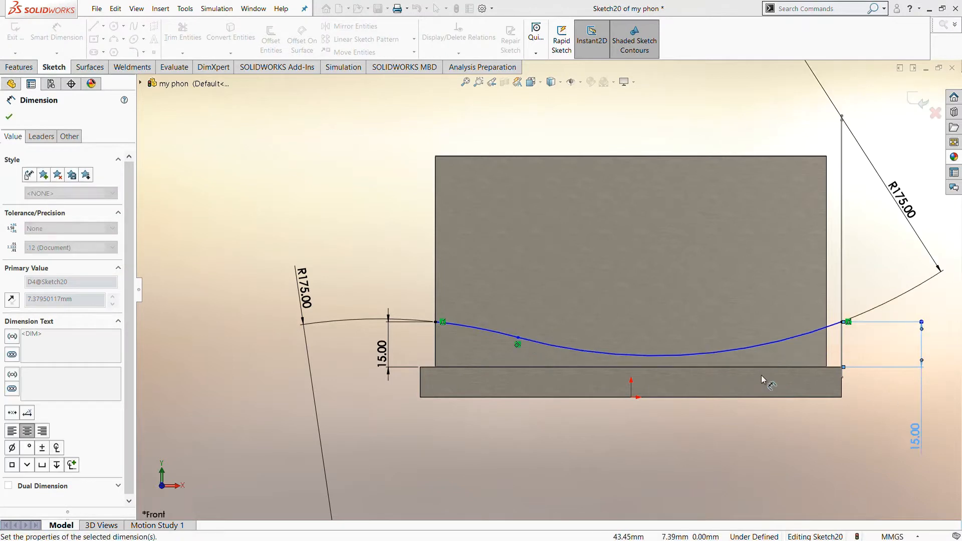
# Step: Dimension the horizontal distance from the left arc's outer endpoint to the tangent junction, set it to 75 mm, and exit the sketch
pyautogui.scroll(-2, 762, 380)
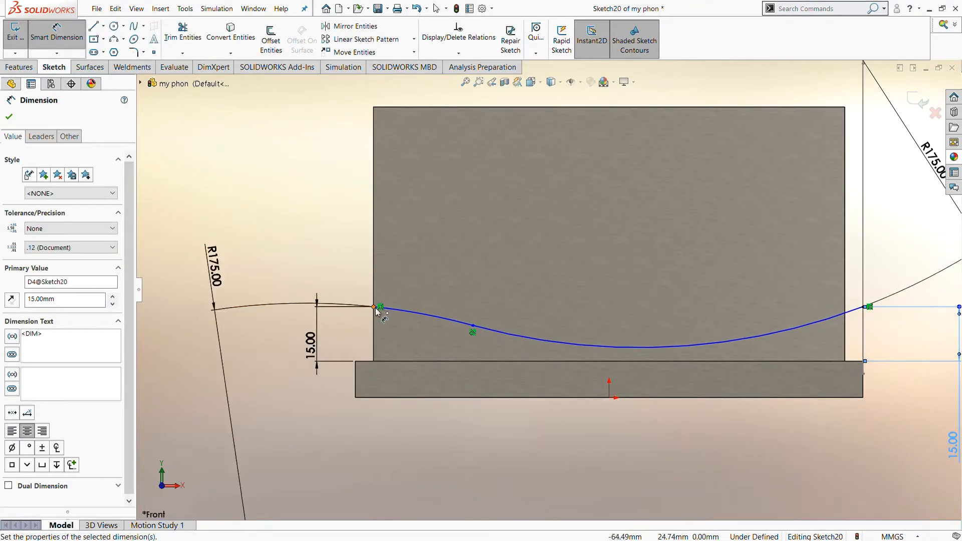
pyautogui.click(373, 307)
pyautogui.click(473, 325)
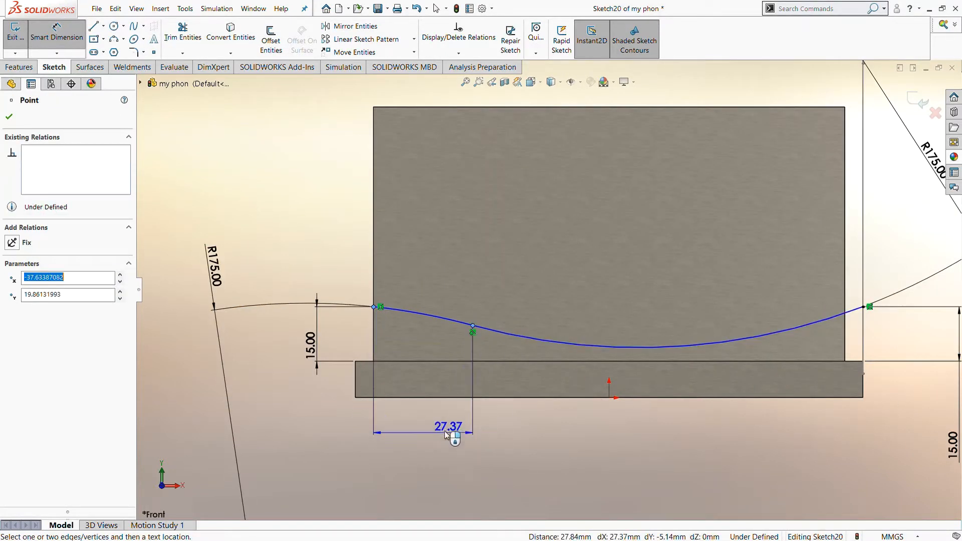
pyautogui.click(450, 456)
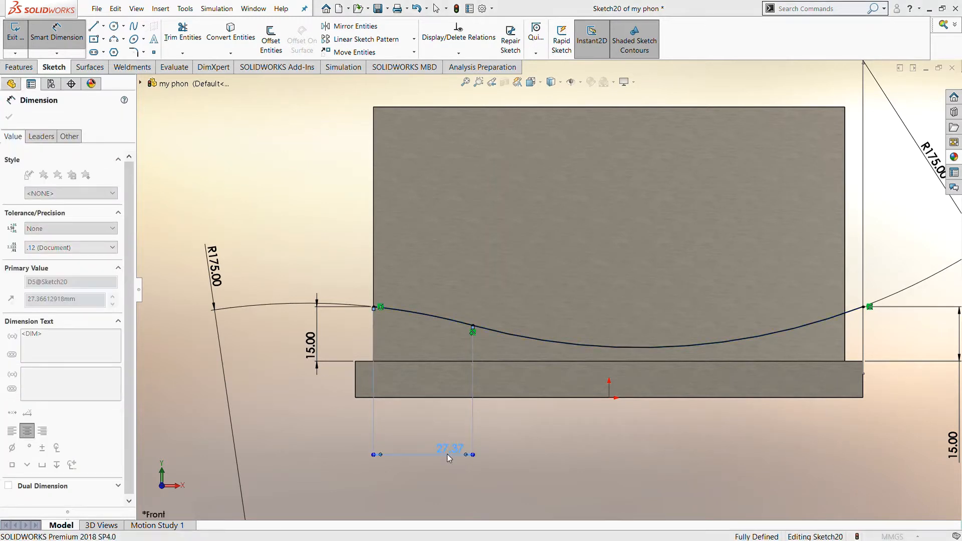
pyautogui.write('75')
pyautogui.press('Return')
pyautogui.scroll(1, 652, 343)
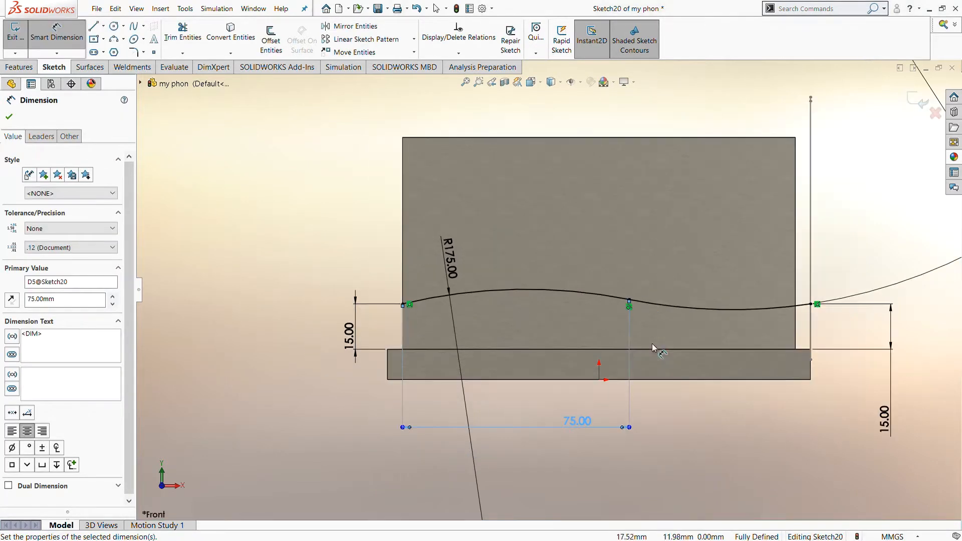
pyautogui.press('Escape')
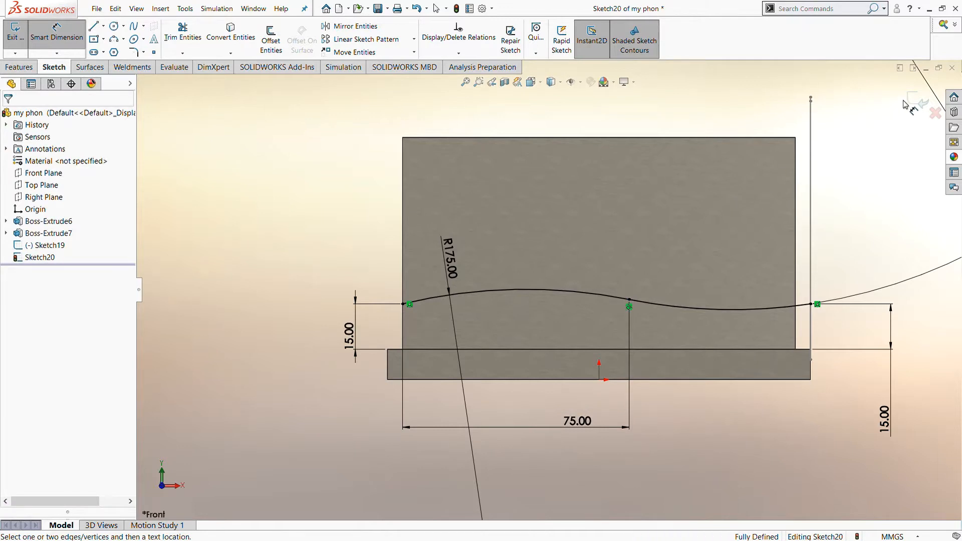
pyautogui.click(920, 100)
# Step: Create a swept cut through the block using the closed arc sketch as profile and the two-arc curve as path
pyautogui.moveTo(846, 200); pyautogui.dragTo(841, 245, button='middle')
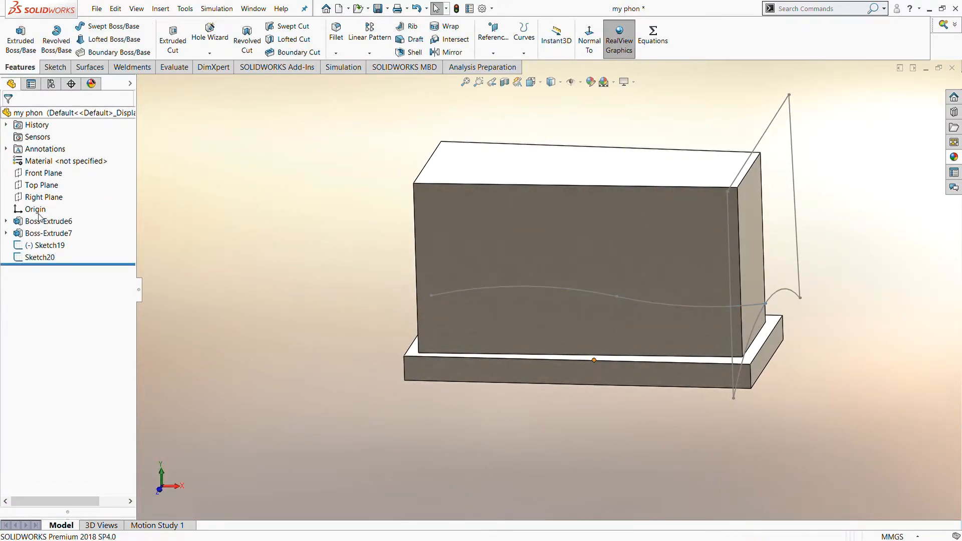
pyautogui.click(763, 135)
pyautogui.click(541, 294)
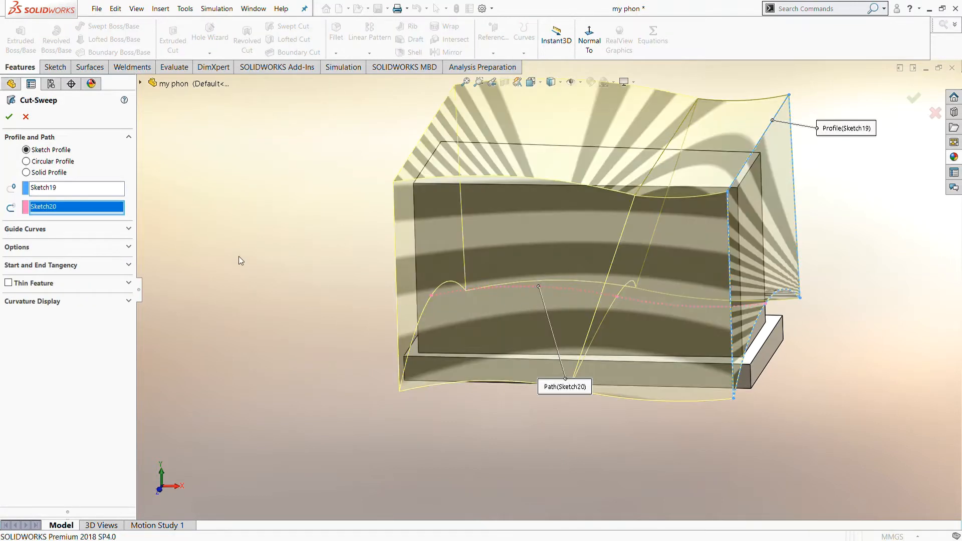
pyautogui.moveTo(221, 248); pyautogui.dragTo(194, 202, button='middle')
pyautogui.click(9, 117)
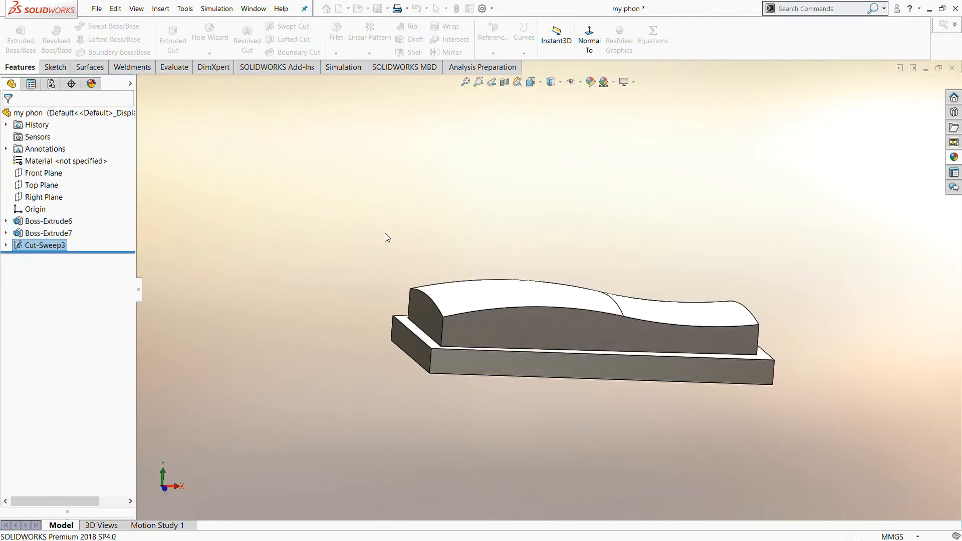
# Step: Edit the block's extrusion to add a 5° inward draft
pyautogui.moveTo(386, 236); pyautogui.dragTo(666, 277, button='middle')
pyautogui.click(22, 224)
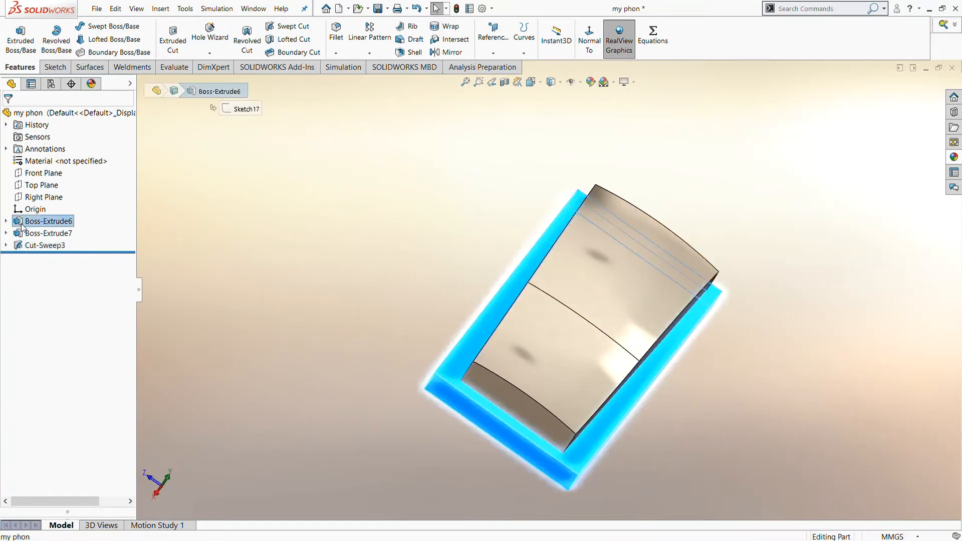
pyautogui.click(63, 234)
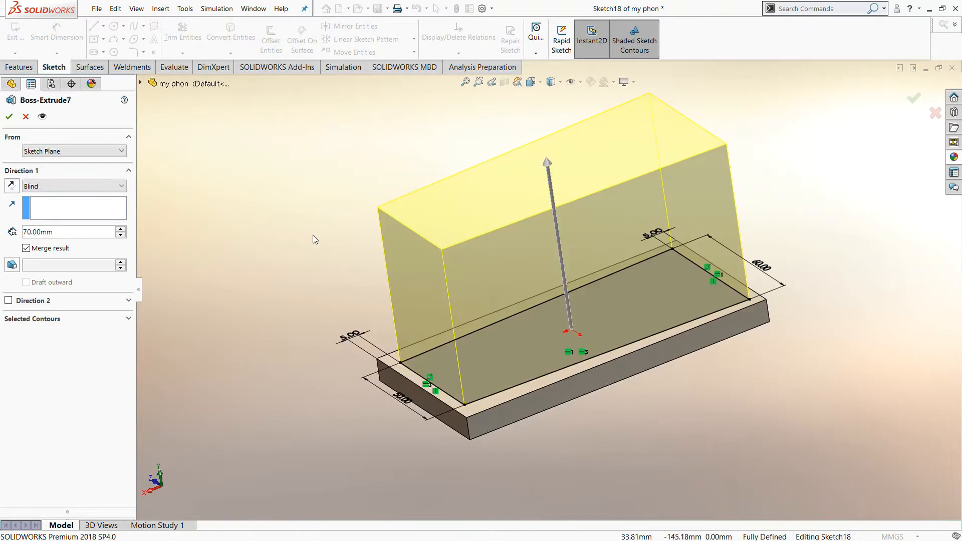
pyautogui.click(11, 264)
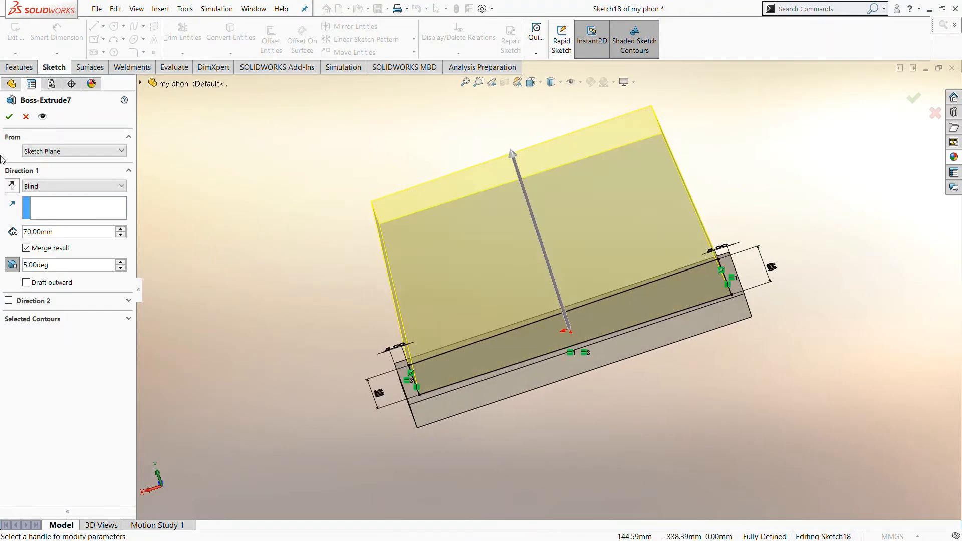
pyautogui.click(9, 116)
# Step: Start a sketch on the base plate's upper face and draw a center rectangle about 45 by 38 mm over the block's left half
pyautogui.moveTo(266, 262)
pyautogui.mouseDown(button='middle')
pyautogui.moveTo(401, 303)
pyautogui.moveTo(371, 352)
pyautogui.moveTo(357, 348)
pyautogui.mouseUp(button='middle')
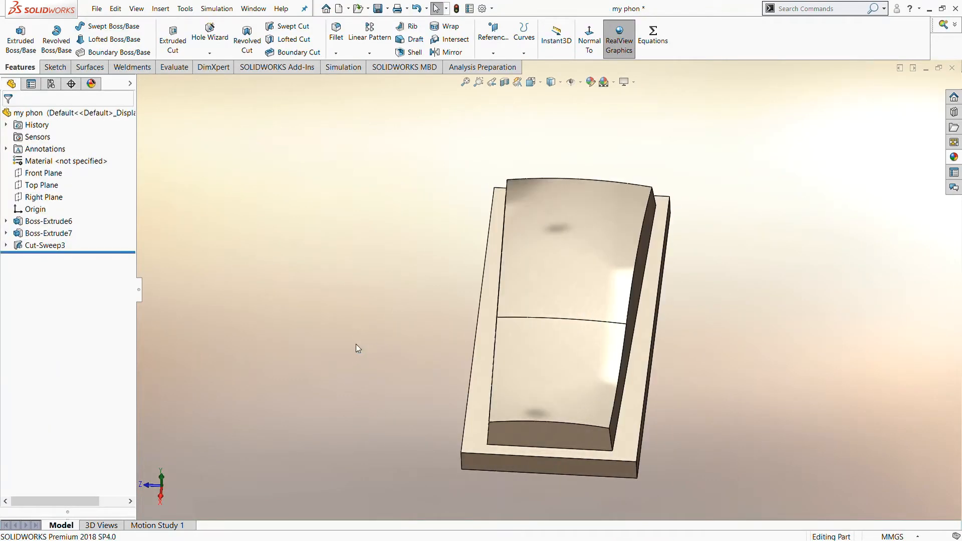
pyautogui.click(624, 431)
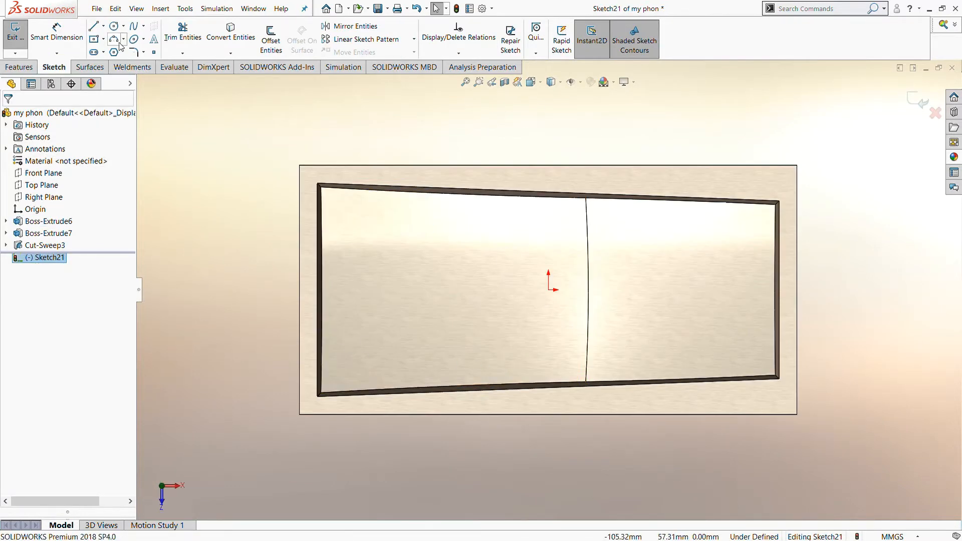
pyautogui.click(94, 40)
pyautogui.click(474, 290)
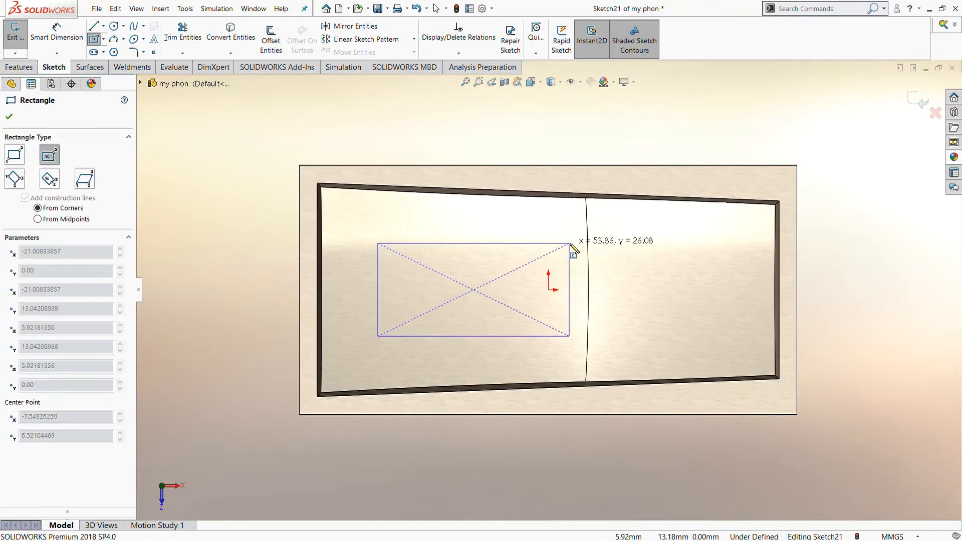
pyautogui.click(553, 221)
# Step: Dimension the gap between the block's left edge and the rectangle's left side and set it to 37 mm
pyautogui.press('d')
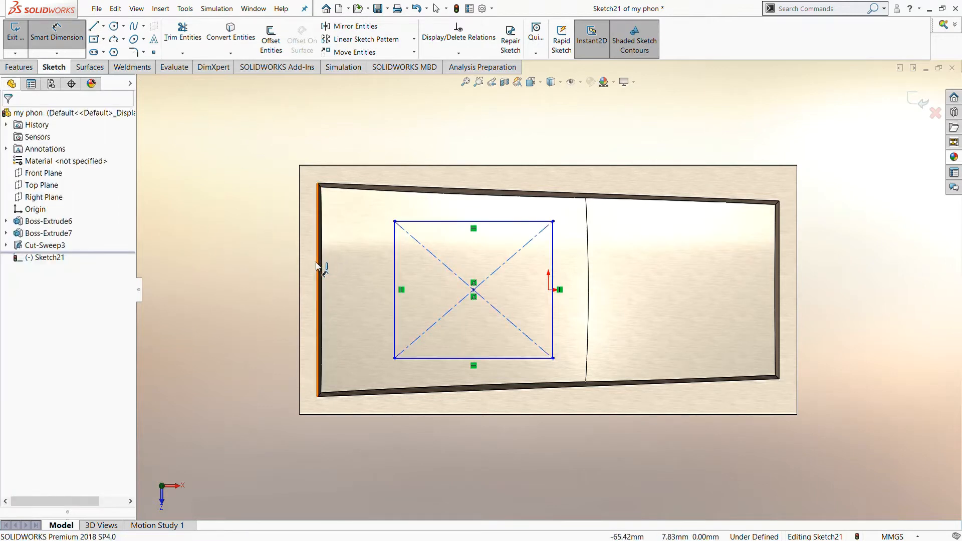
pyautogui.click(319, 266)
pyautogui.click(389, 212)
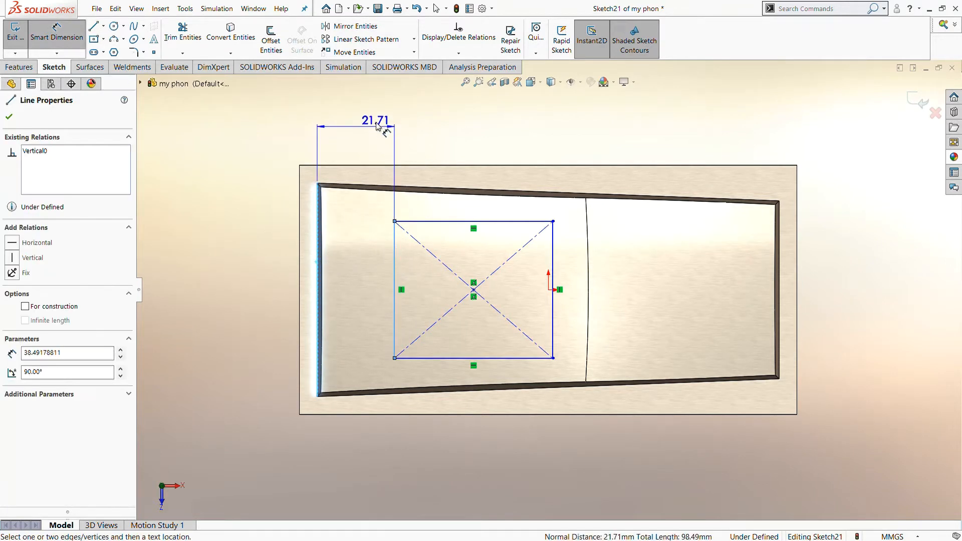
pyautogui.click(381, 126)
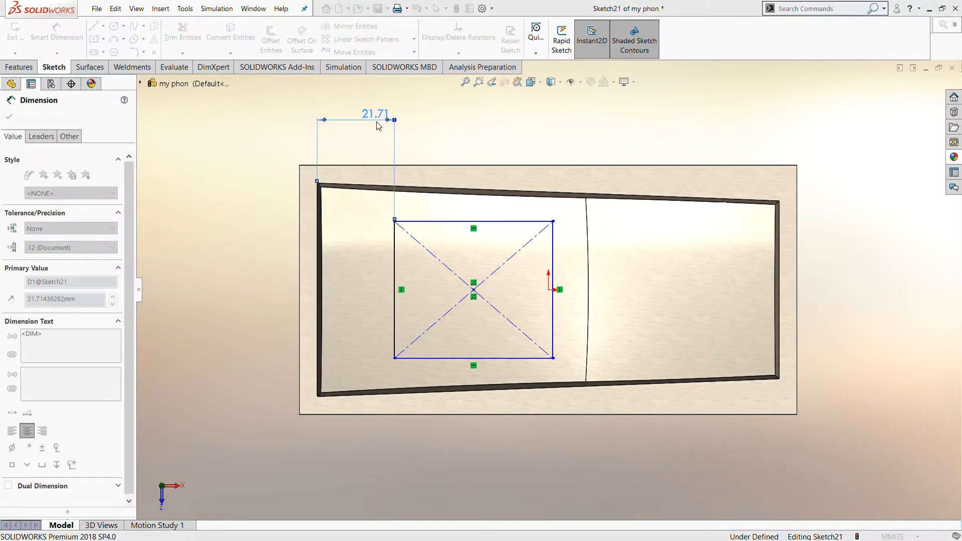
pyautogui.write('37')
pyautogui.press('Return')
pyautogui.scroll(-1, 491, 232)
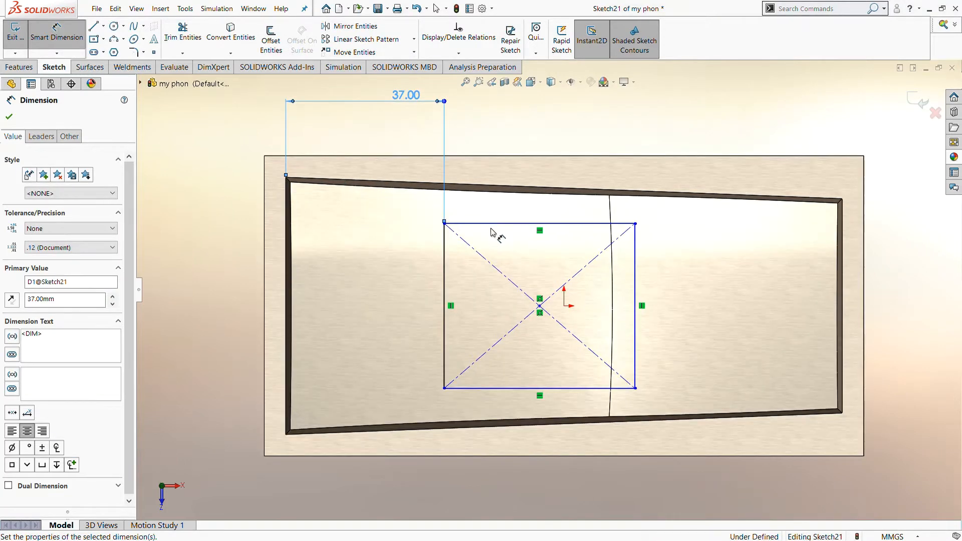
# Step: Dimension the rectangle 35 mm wide and 40 mm high
pyautogui.click(501, 226)
pyautogui.click(512, 135)
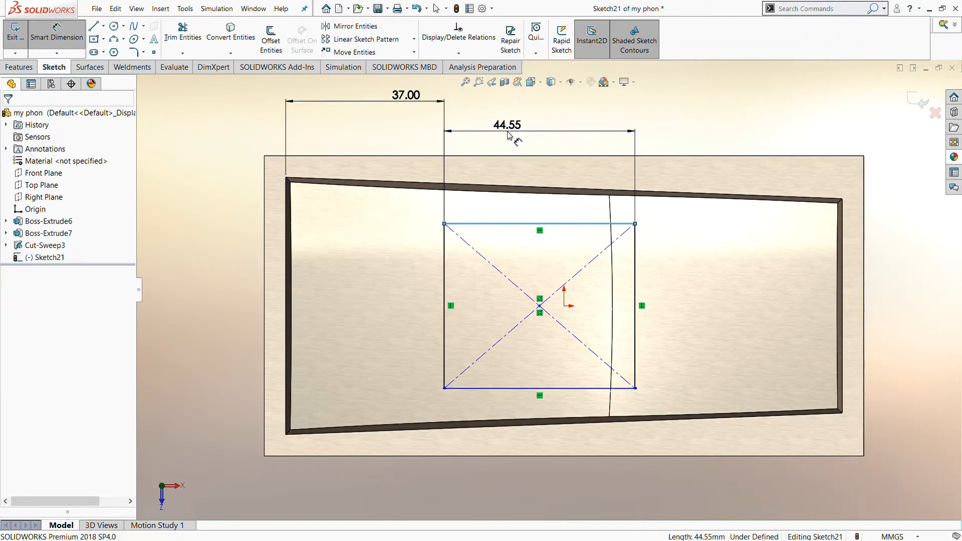
pyautogui.write('35')
pyautogui.press('Return')
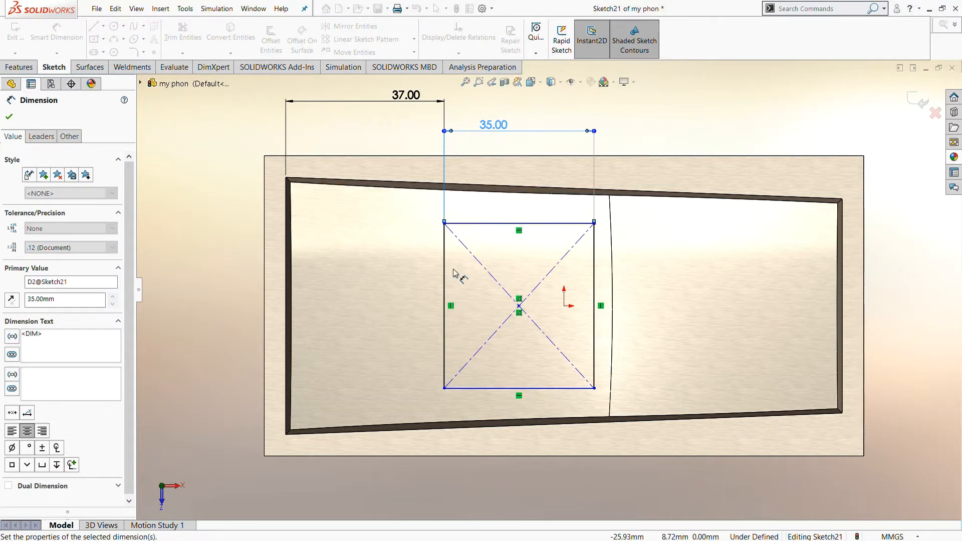
pyautogui.click(444, 277)
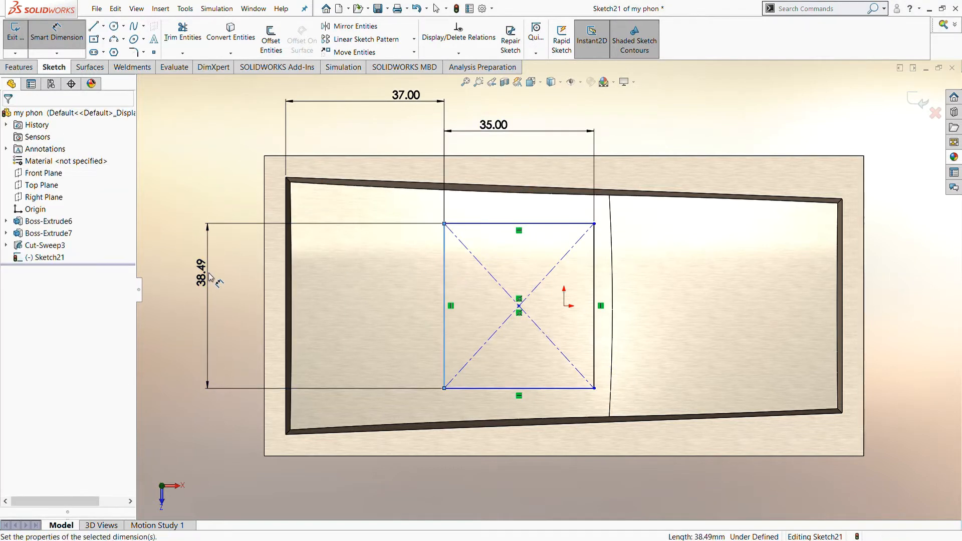
pyautogui.click(209, 277)
pyautogui.write('40')
pyautogui.press('Return')
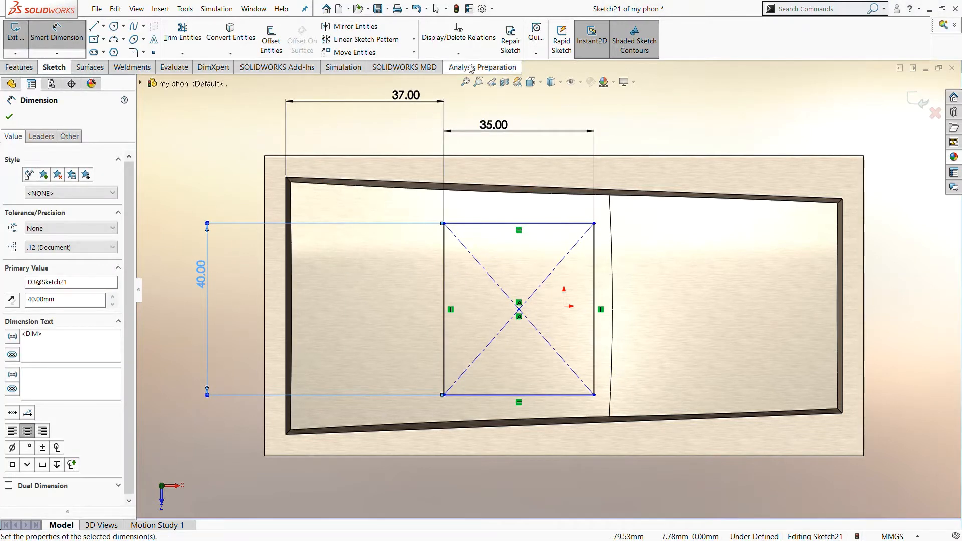
# Step: Add a horizontal relation between the rectangle's center point and the origin
pyautogui.press('r')
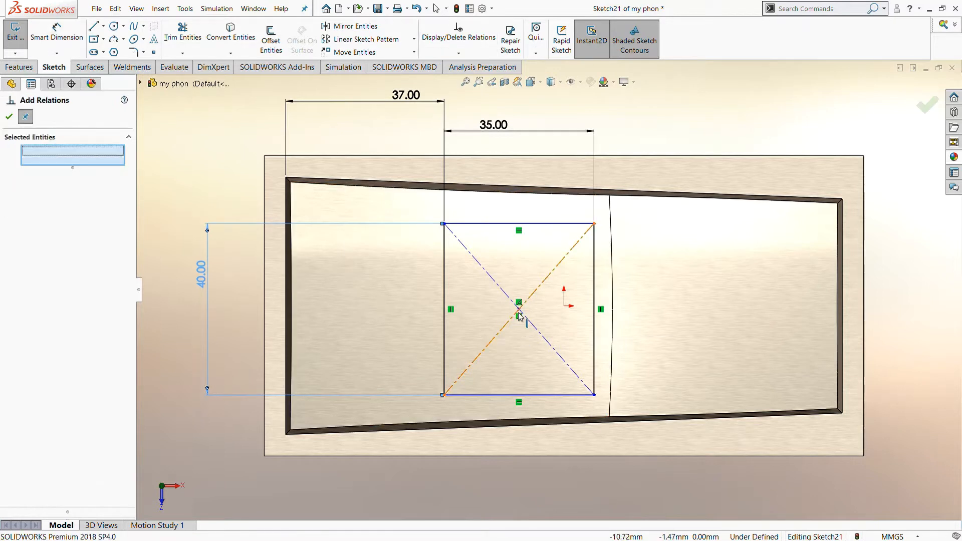
pyautogui.click(519, 309)
pyautogui.click(564, 305)
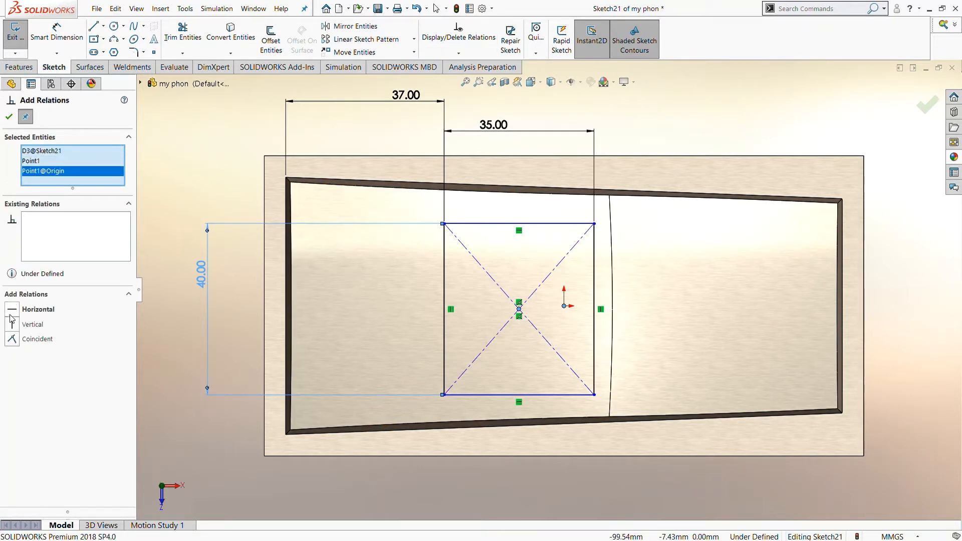
pyautogui.click(13, 309)
pyautogui.click(8, 116)
# Step: Set up an extruded cut of the rectangle in the reversed, upward direction, starting at a 14 mm offset from the sketch plane
pyautogui.moveTo(261, 235)
pyautogui.mouseDown(button='middle')
pyautogui.moveTo(230, 244)
pyautogui.moveTo(302, 256)
pyautogui.moveTo(291, 235)
pyautogui.mouseUp(button='middle')
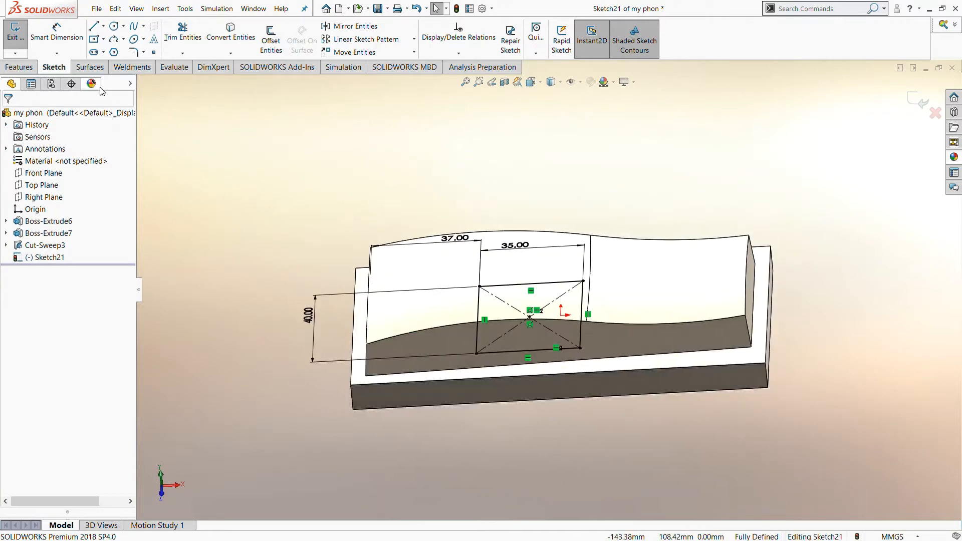
pyautogui.click(18, 66)
pyautogui.click(173, 37)
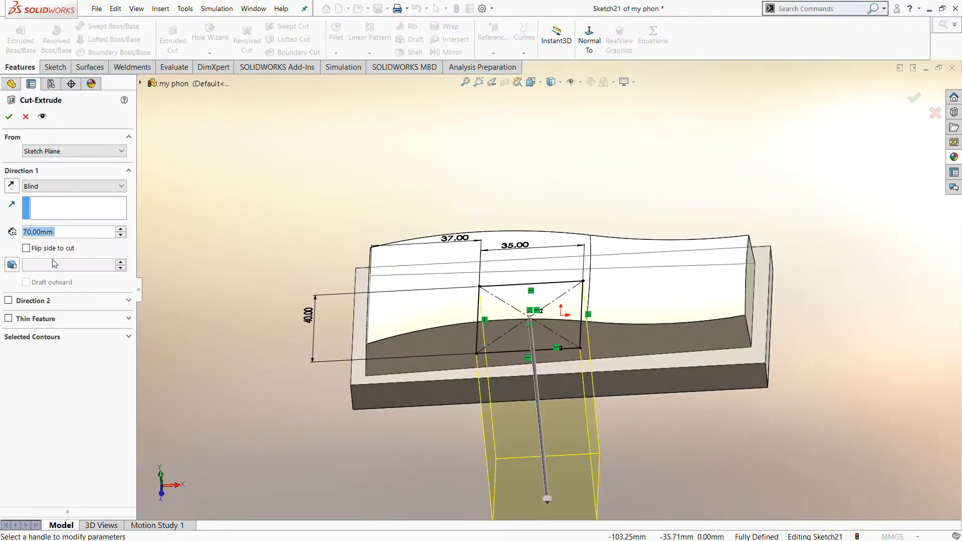
pyautogui.click(11, 185)
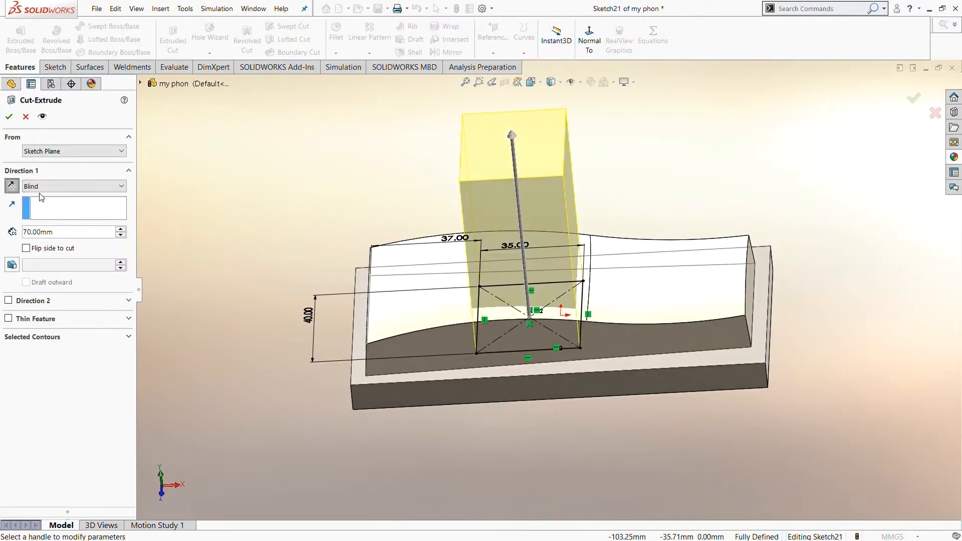
pyautogui.click(70, 158)
pyautogui.click(58, 186)
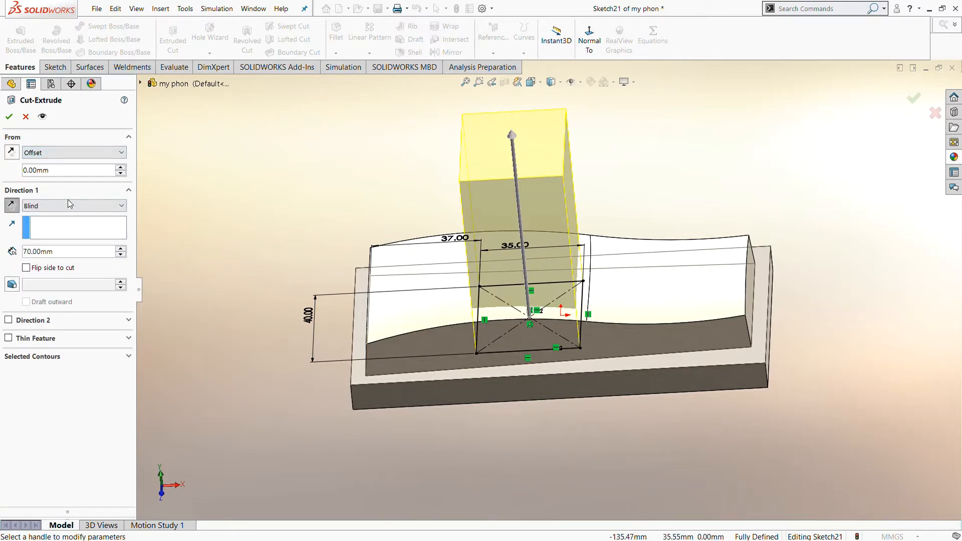
pyautogui.write('14')
pyautogui.press('Return')
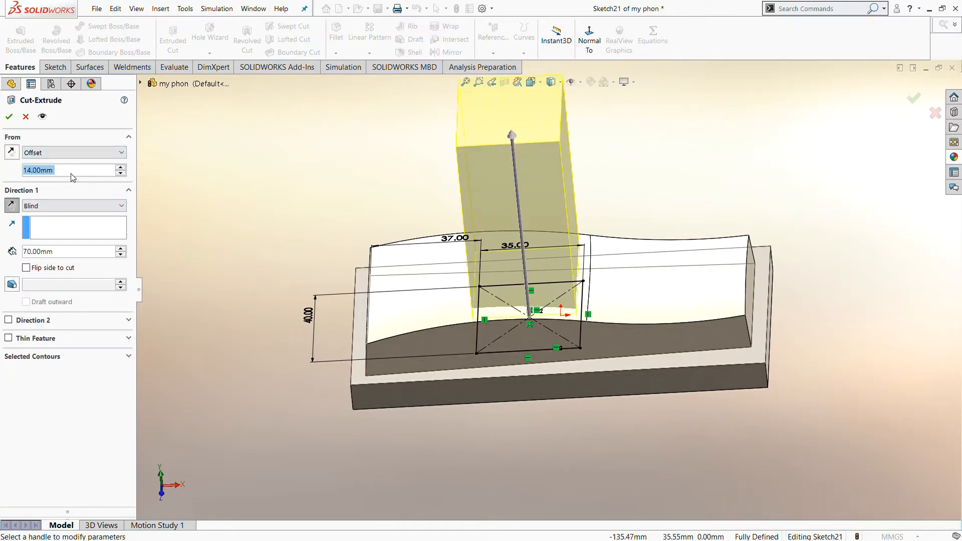
# Step: Give the cut a 15° outward draft and complete the pocket
pyautogui.moveTo(221, 202); pyautogui.dragTo(150, 226, button='middle')
pyautogui.click(11, 284)
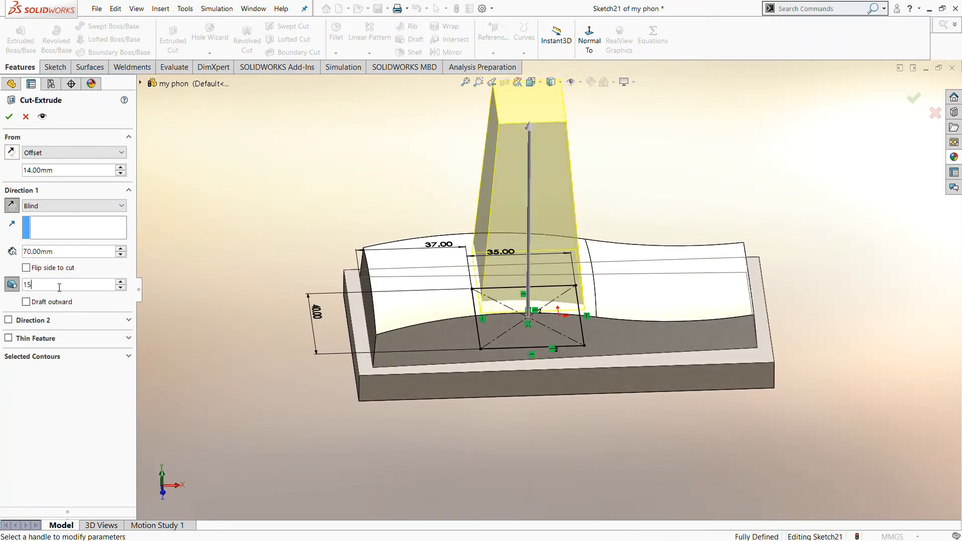
pyautogui.press('Return')
pyautogui.click(26, 301)
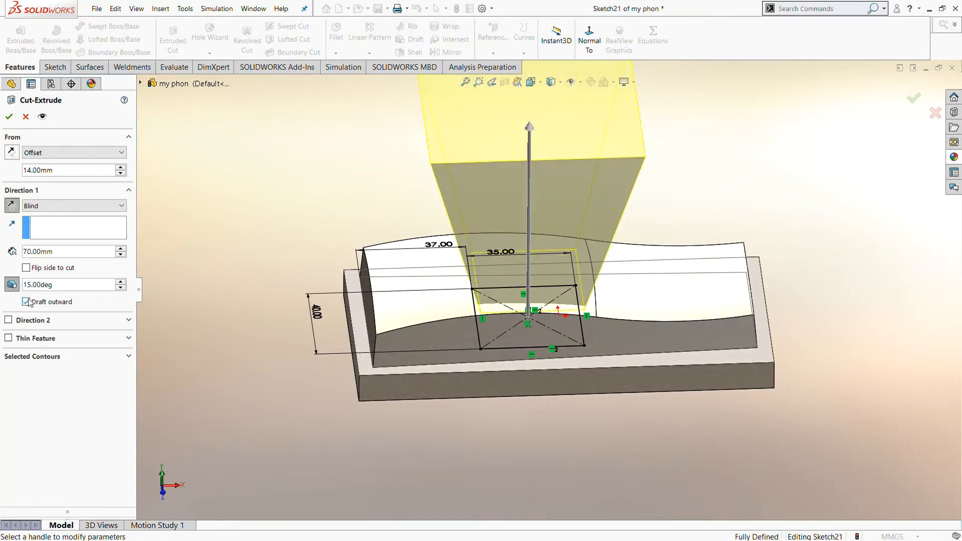
pyautogui.click(9, 117)
# Step: Start a sketch on the pocket's floor and draw a center rectangle about 21 mm wide and 27 mm high inside it
pyautogui.moveTo(258, 216); pyautogui.dragTo(253, 253, button='middle')
pyautogui.click(526, 254)
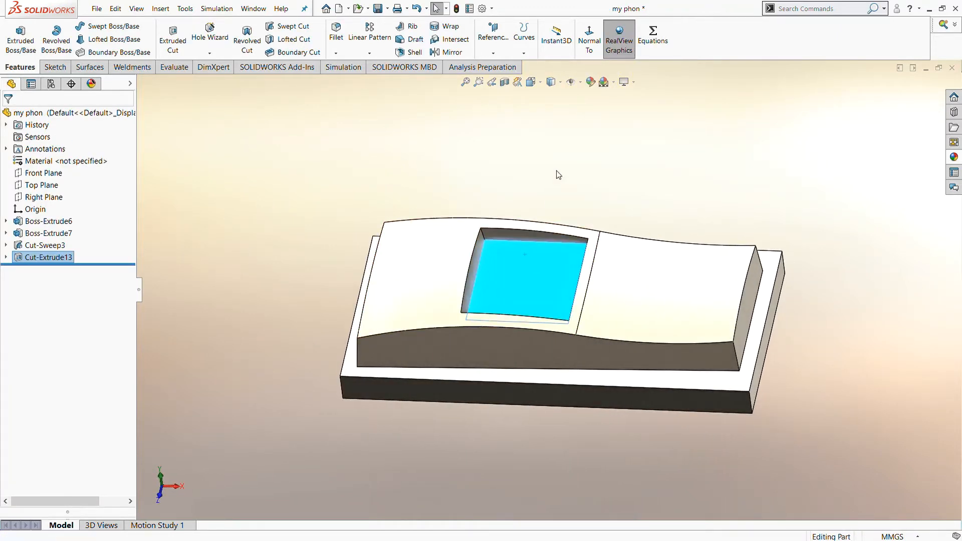
pyautogui.click(555, 125)
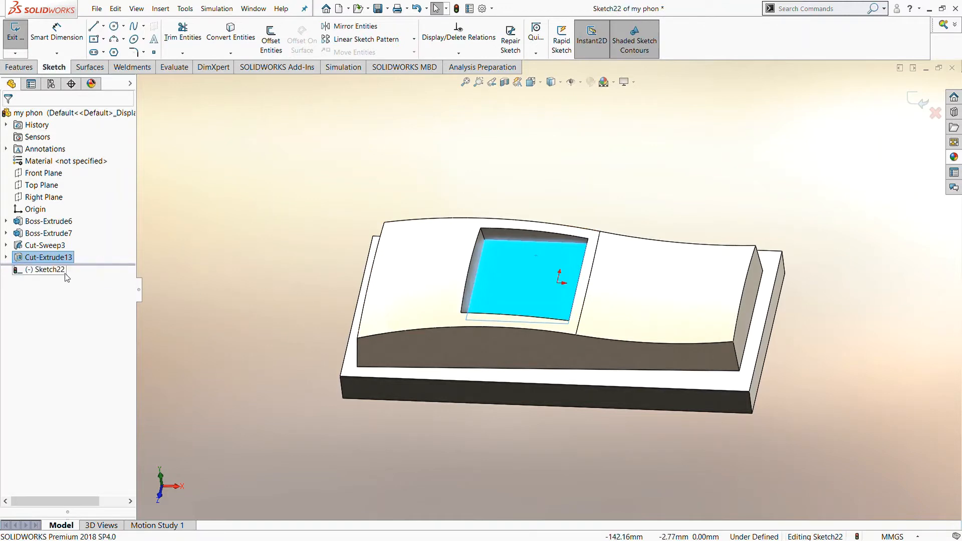
pyautogui.click(66, 273)
pyautogui.click(83, 256)
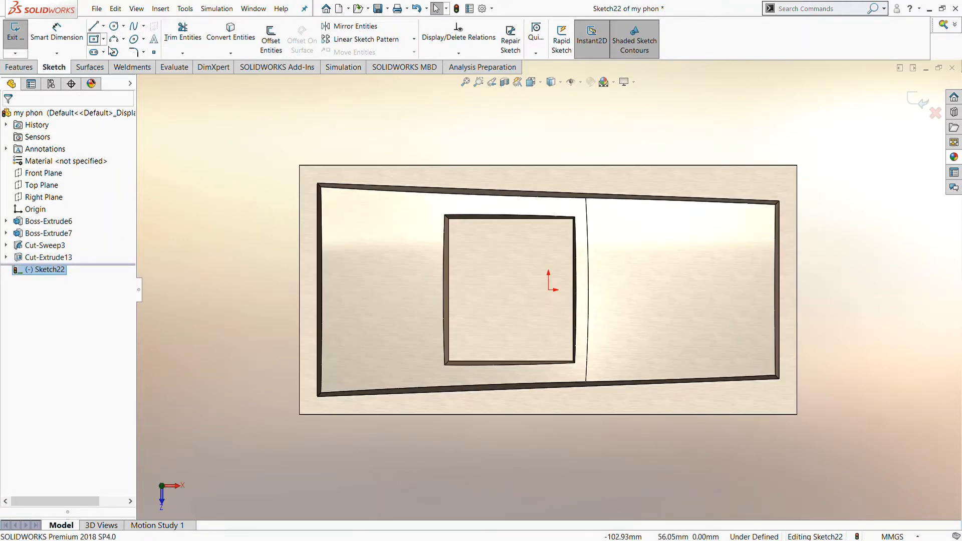
pyautogui.click(110, 50)
pyautogui.click(500, 290)
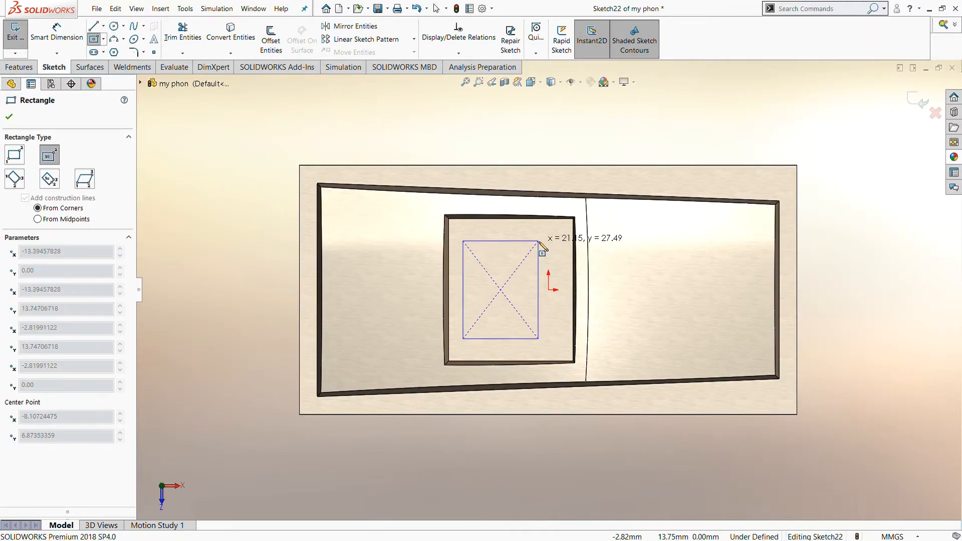
pyautogui.click(539, 241)
# Step: Dimension the rectangle's left side 5 mm from the pocket floor's left edge
pyautogui.click(54, 30)
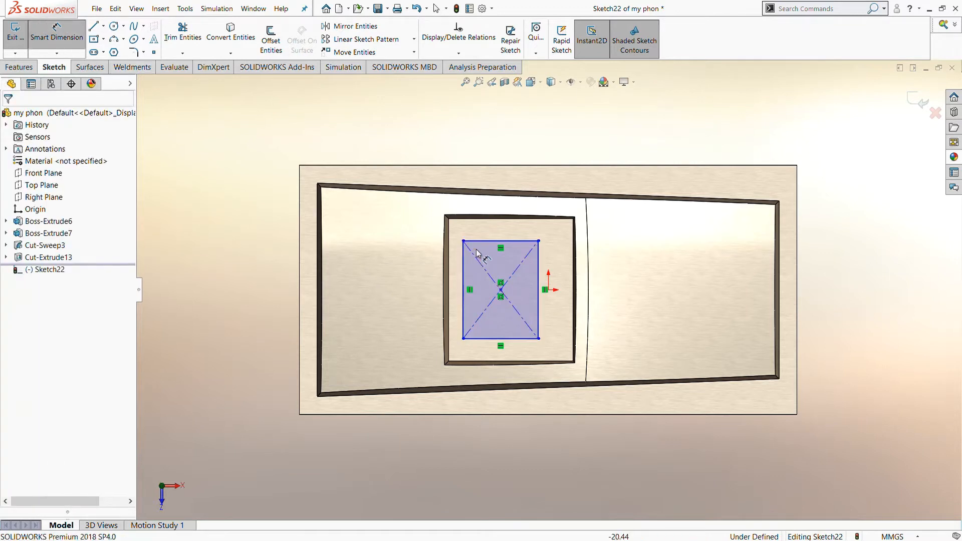
pyautogui.click(449, 258)
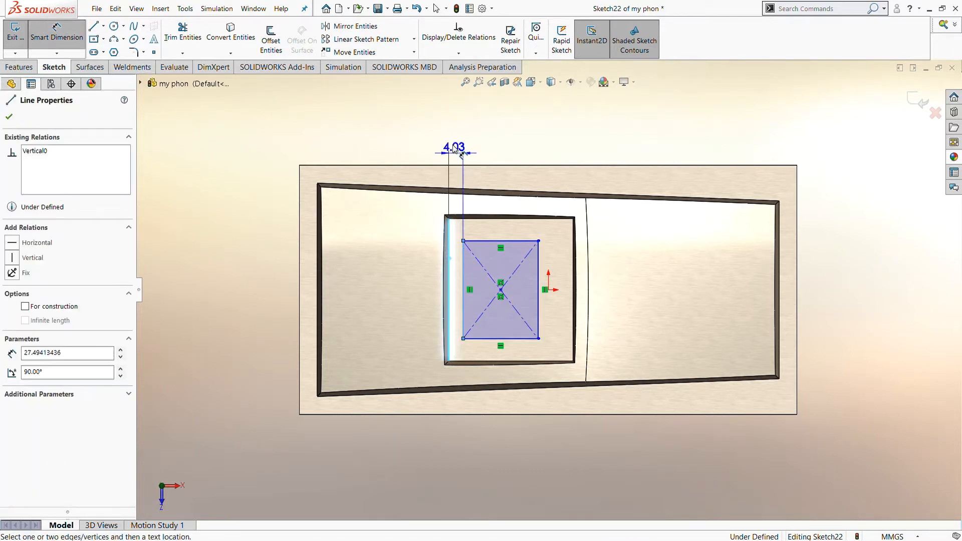
pyautogui.click(453, 132)
pyautogui.write('5.00mm')
pyautogui.press('Return')
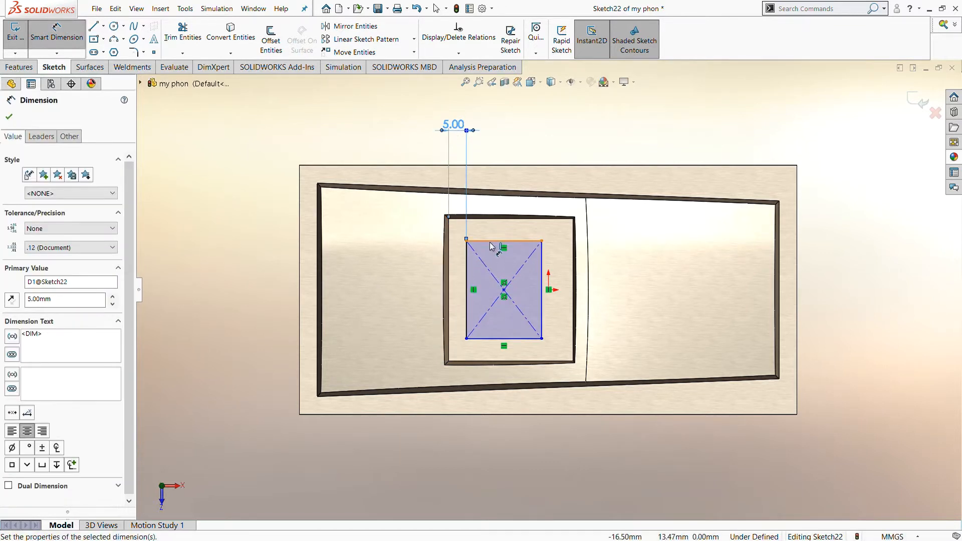
# Step: Dimension the rectangle 35 mm high and 20 mm wide
pyautogui.click(467, 276)
pyautogui.click(257, 291)
pyautogui.write('35')
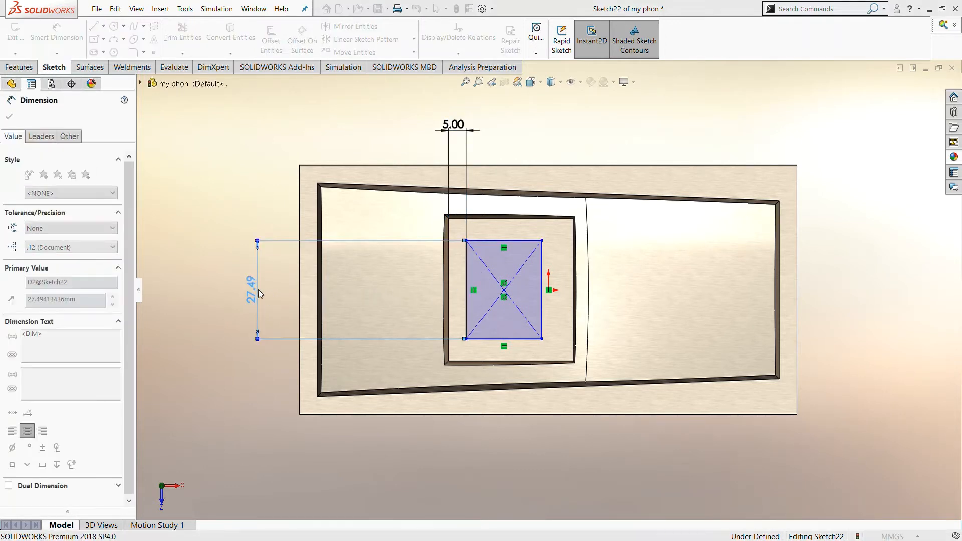
pyautogui.press('Return')
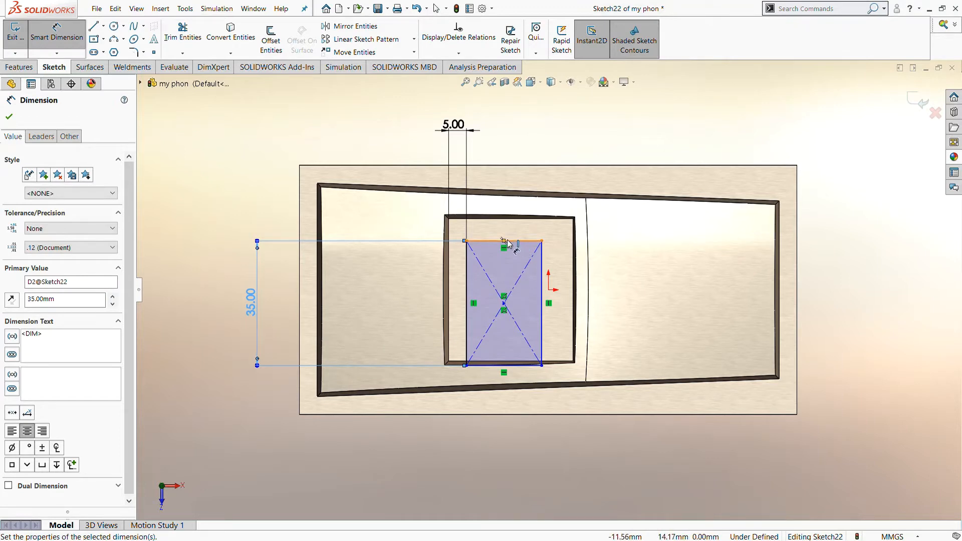
pyautogui.click(508, 244)
pyautogui.click(510, 145)
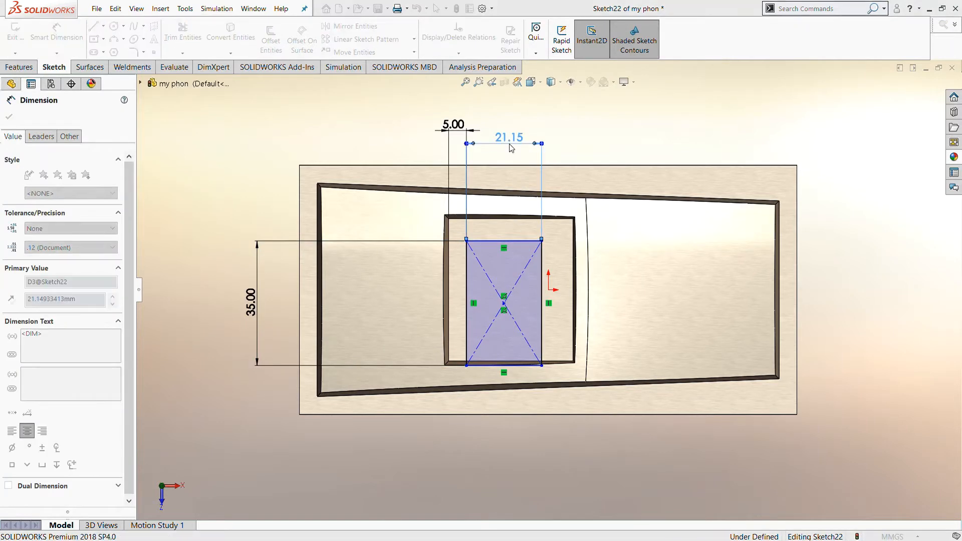
pyautogui.write('20')
pyautogui.press('Return')
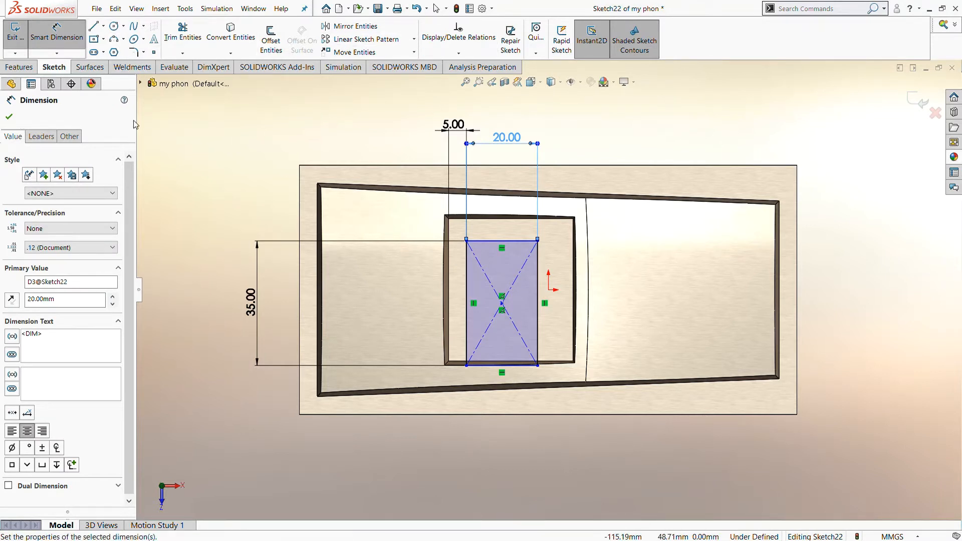
# Step: Add a horizontal relation between the new rectangle's center point and the sketch origin
pyautogui.click(458, 53)
pyautogui.click(457, 79)
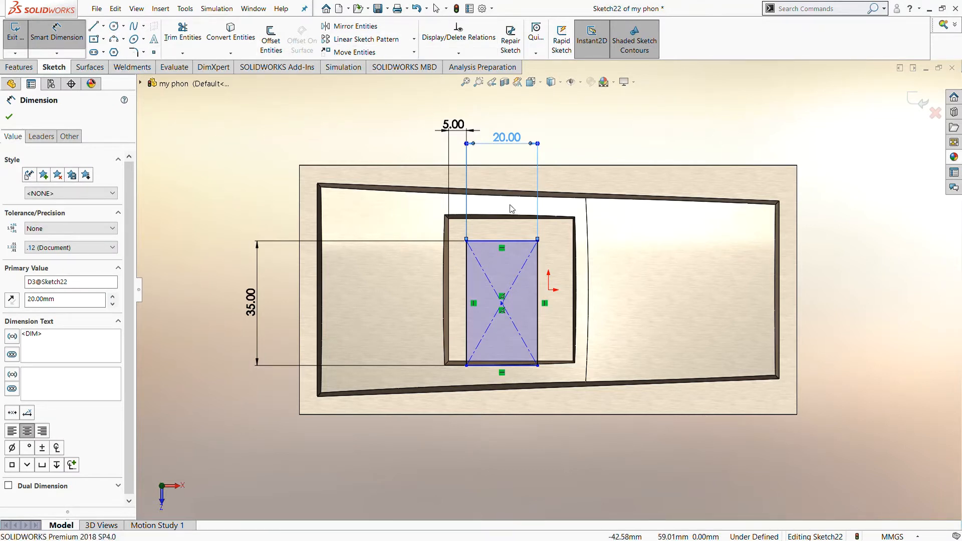
pyautogui.click(502, 304)
pyautogui.click(548, 290)
pyautogui.click(13, 310)
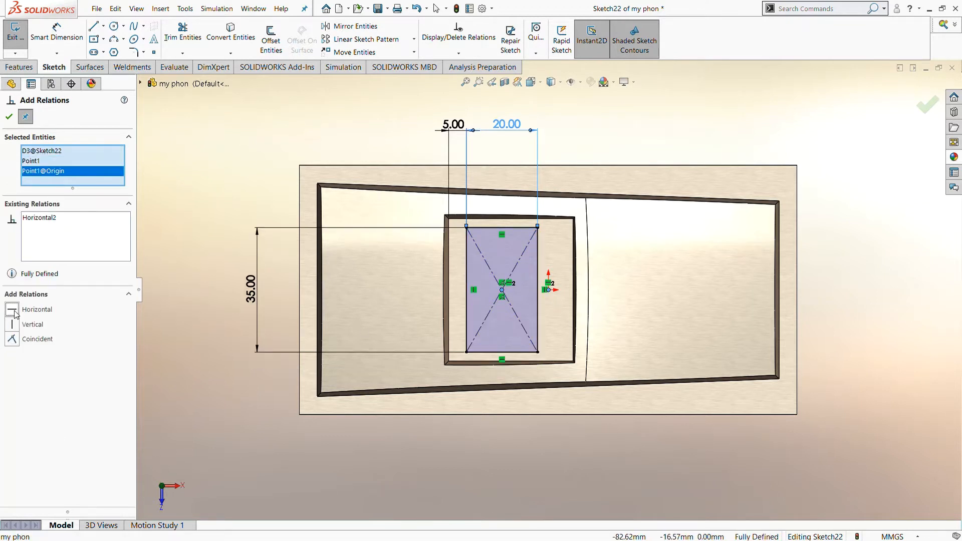
# Step: Draw an outward three-point arc of about 37 mm radius between the rectangle's right corners and trim away the straight right side
pyautogui.click(116, 40)
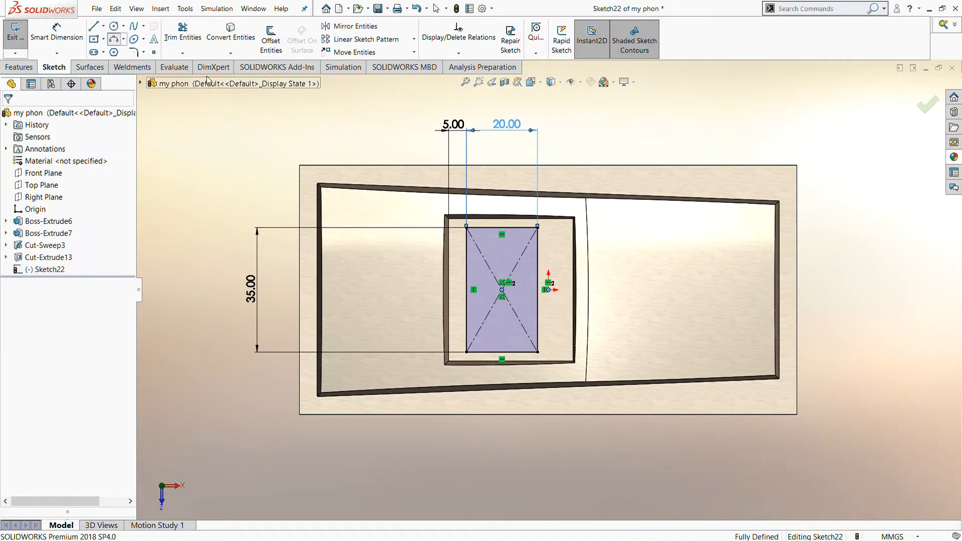
pyautogui.click(538, 228)
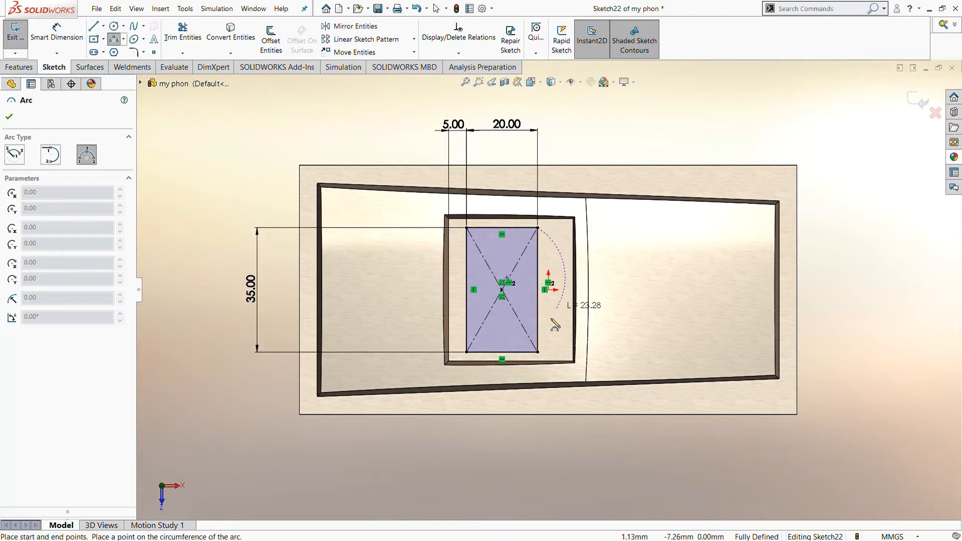
pyautogui.click(537, 353)
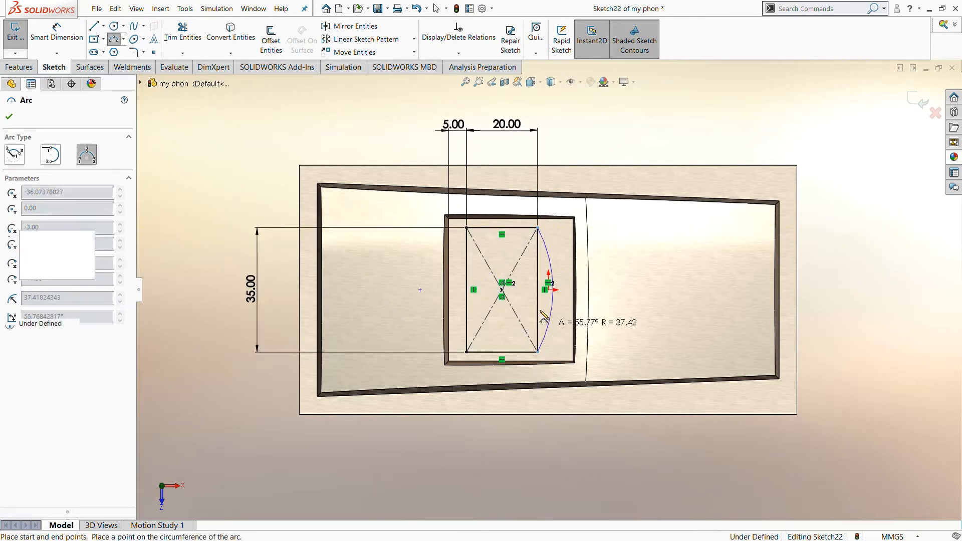
pyautogui.click(552, 290)
pyautogui.click(197, 40)
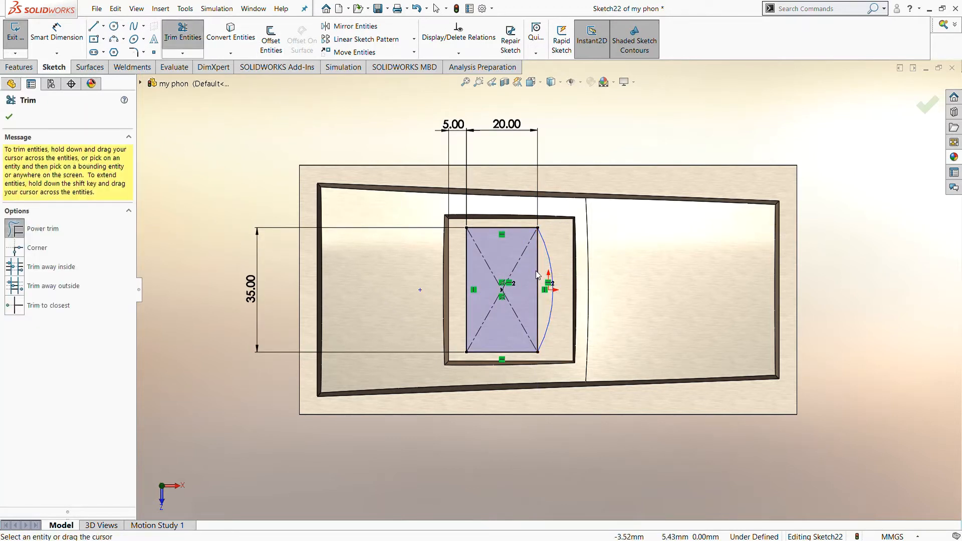
pyautogui.moveTo(537, 274); pyautogui.dragTo(505, 267)
# Step: Set the arc's radius to 35 mm
pyautogui.click(43, 37)
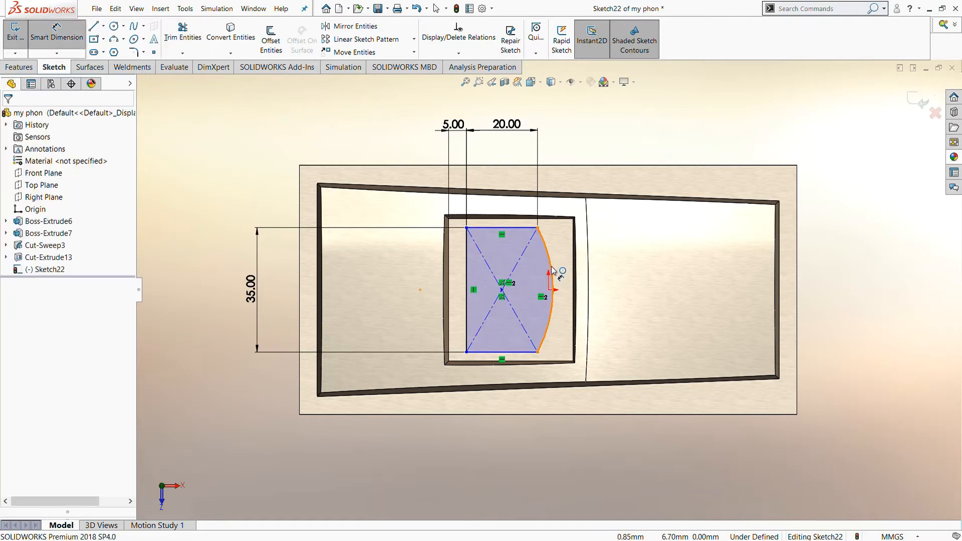
pyautogui.click(551, 270)
pyautogui.click(610, 132)
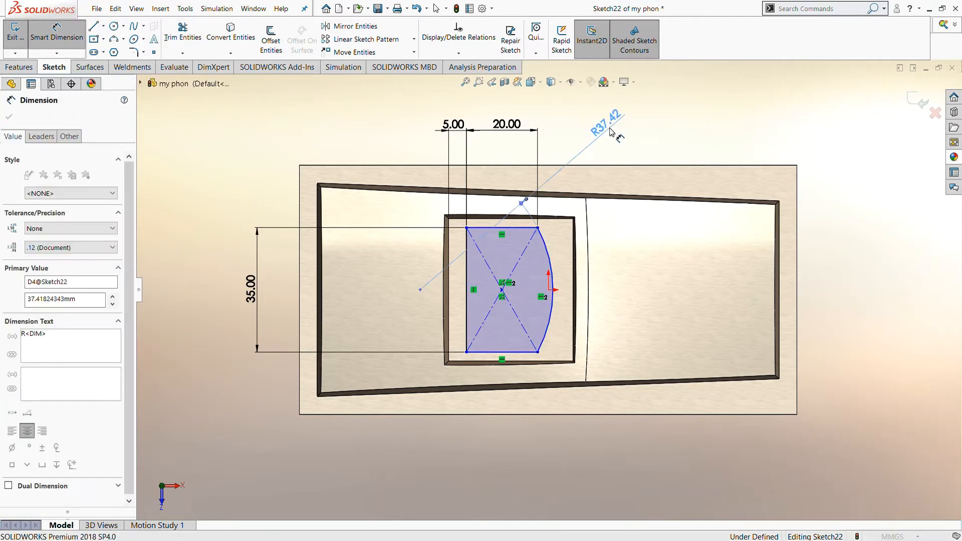
pyautogui.write('35')
pyautogui.press('Return')
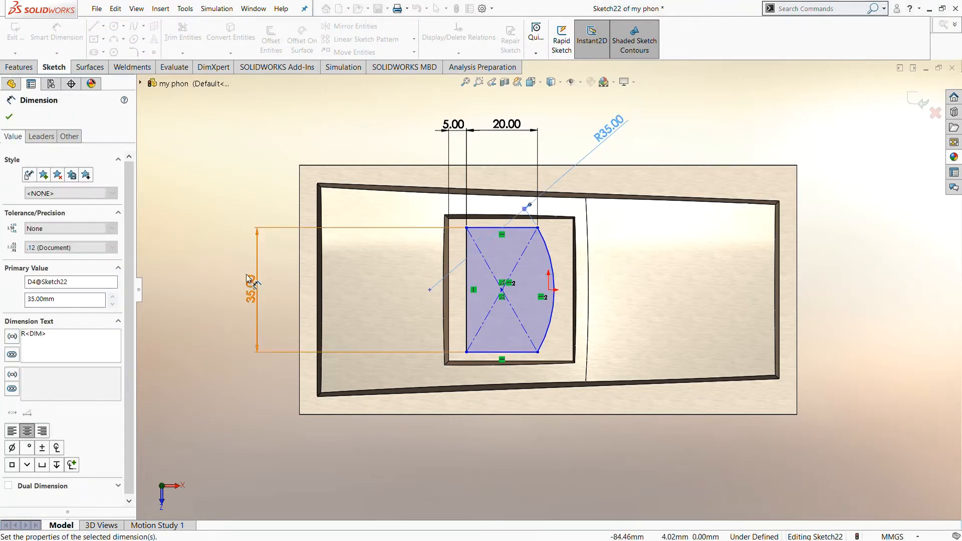
pyautogui.press('Escape')
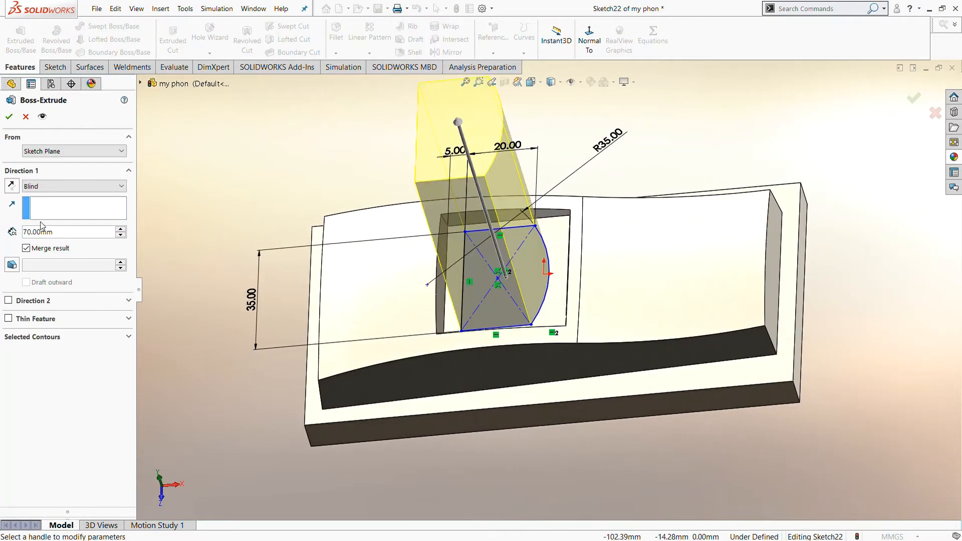
# Step: Extrude the profile as a boss with an Offset From Surface end condition, 10 mm from the base plate's upper face
pyautogui.click(35, 186)
pyautogui.click(49, 233)
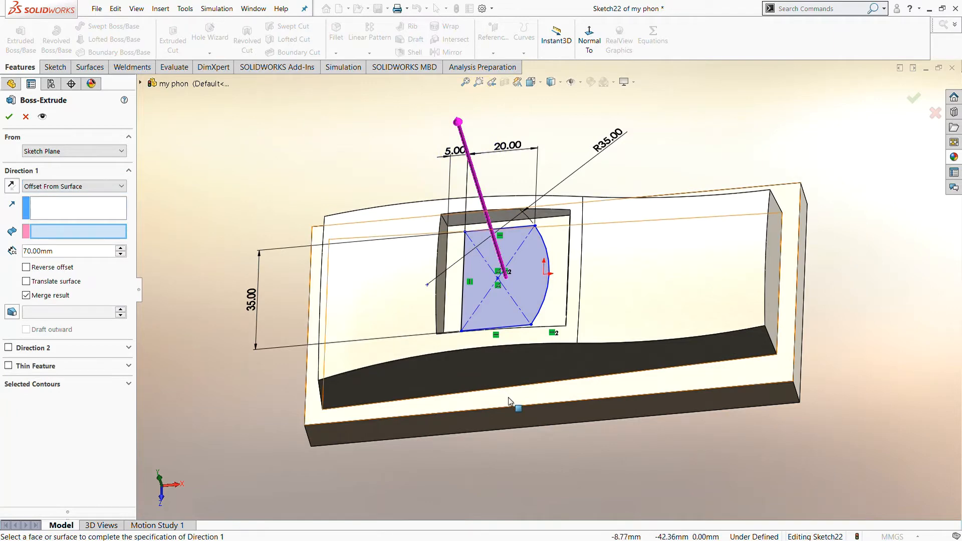
pyautogui.click(415, 411)
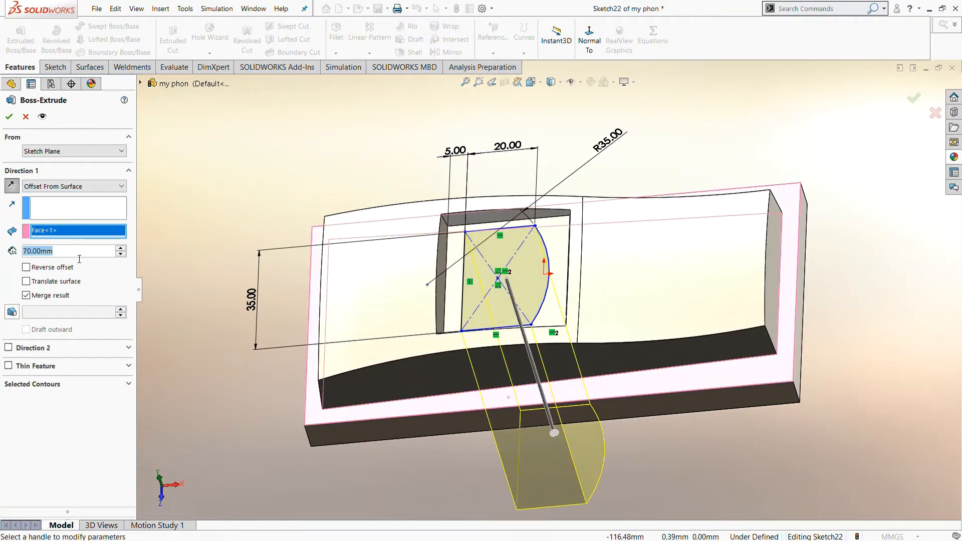
pyautogui.write('10')
pyautogui.press('Return')
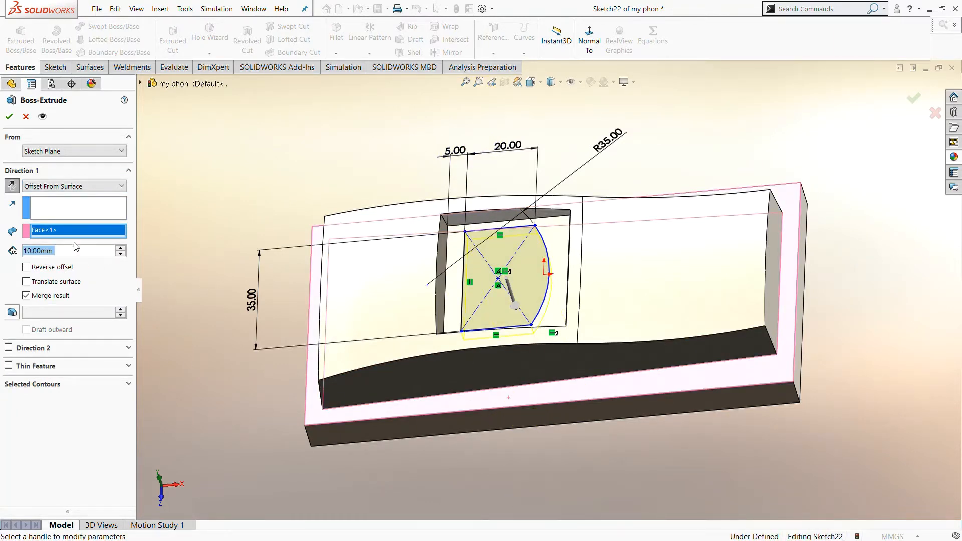
pyautogui.moveTo(269, 294); pyautogui.dragTo(280, 200, button='middle')
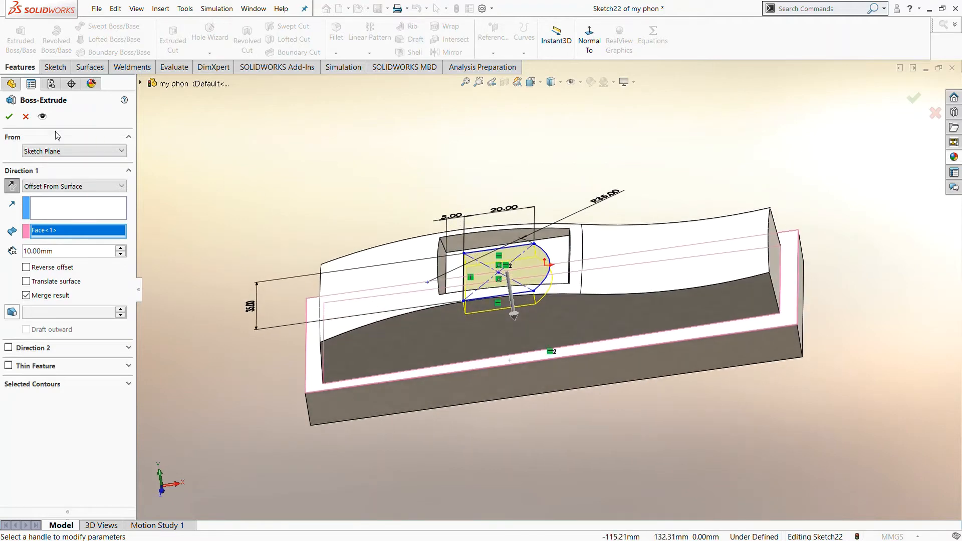
pyautogui.click(9, 116)
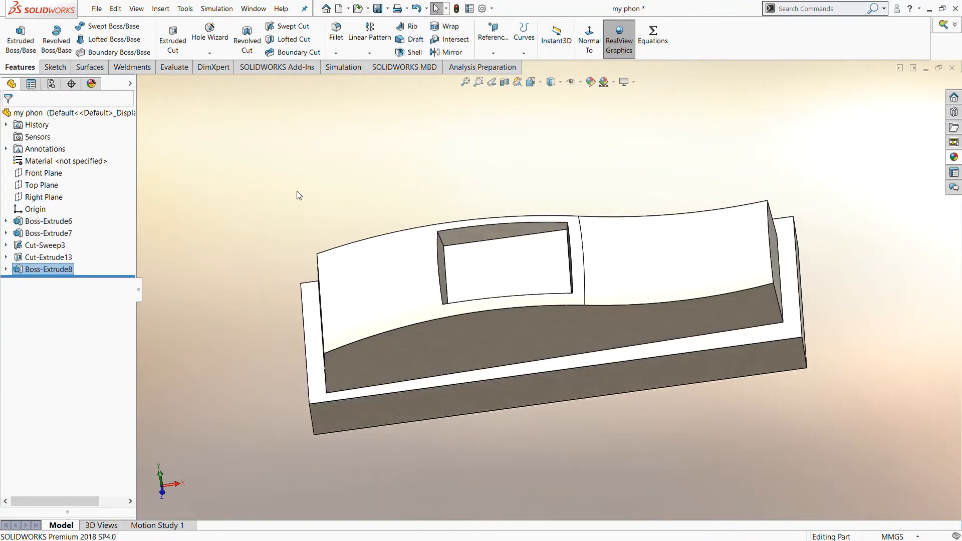
# Step: Leave the boss extrusion's settings without changes and delete the feature, keeping its sketch
pyautogui.moveTo(249, 250); pyautogui.dragTo(251, 292, button='middle')
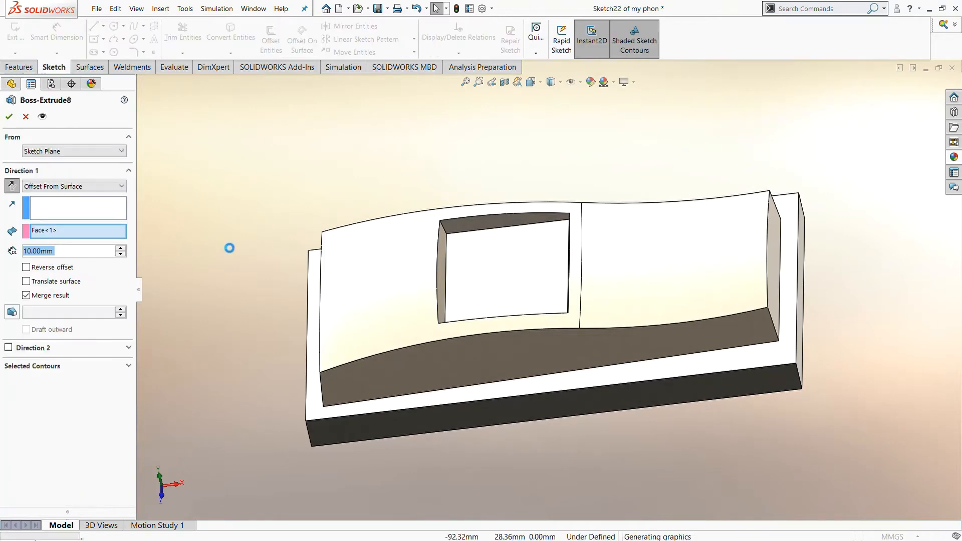
pyautogui.click(25, 118)
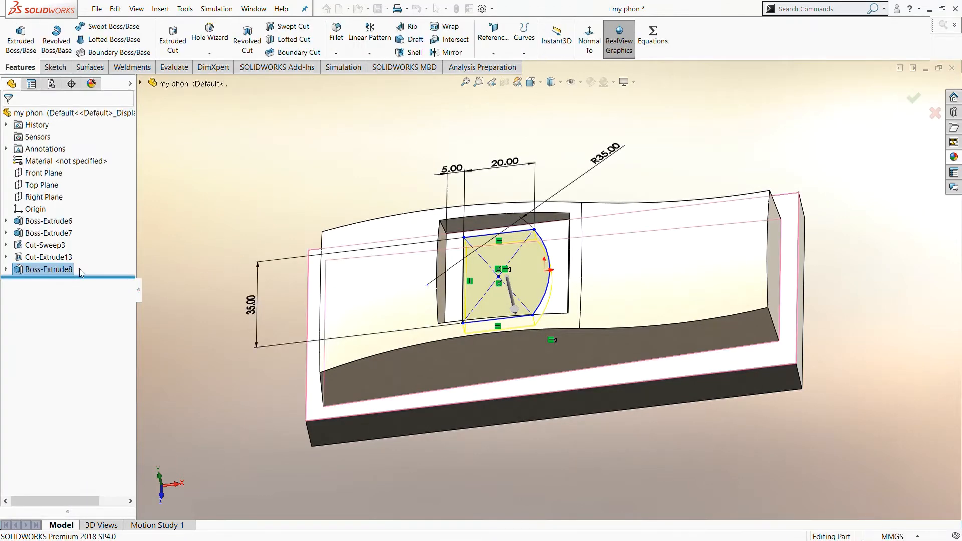
pyautogui.click(72, 270)
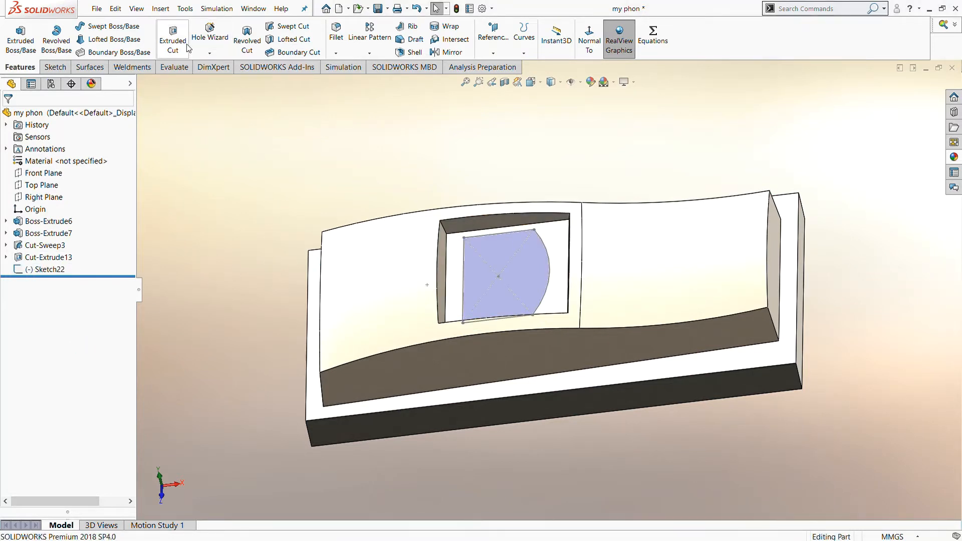
pyautogui.click(172, 38)
pyautogui.click(479, 281)
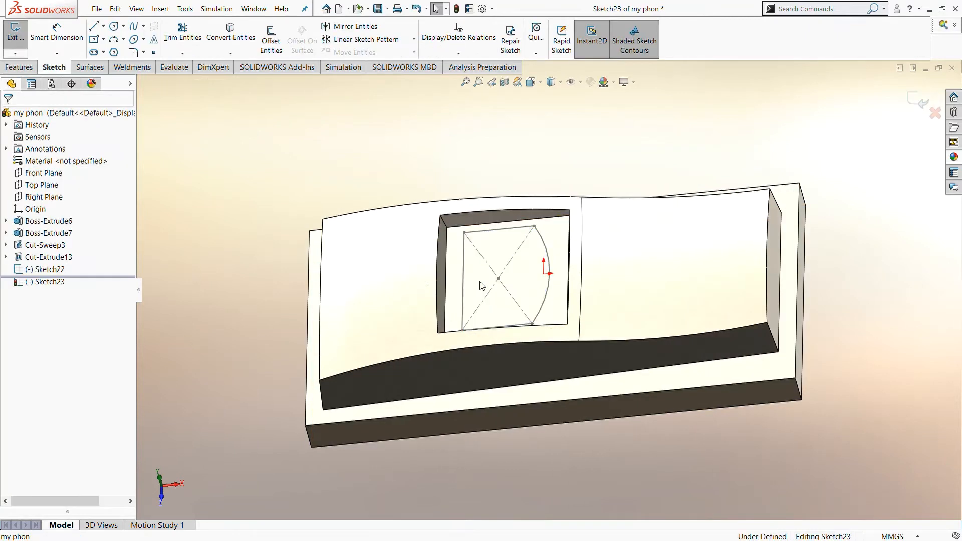
pyautogui.click(921, 103)
# Step: Extrude-cut the arc-sided profile in the pocket floor with an Offset From Surface end condition, 10 mm from the base plate's upper face
pyautogui.click(47, 269)
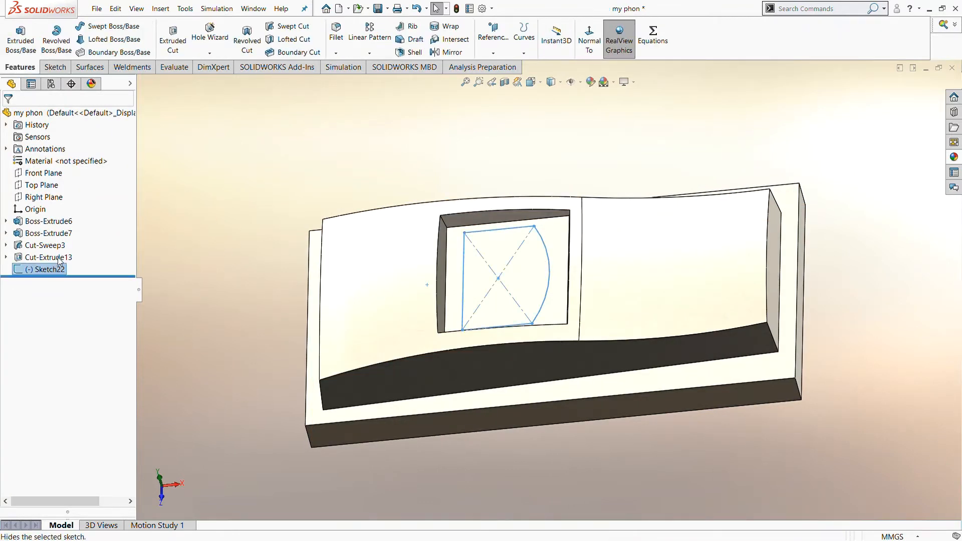
pyautogui.click(173, 38)
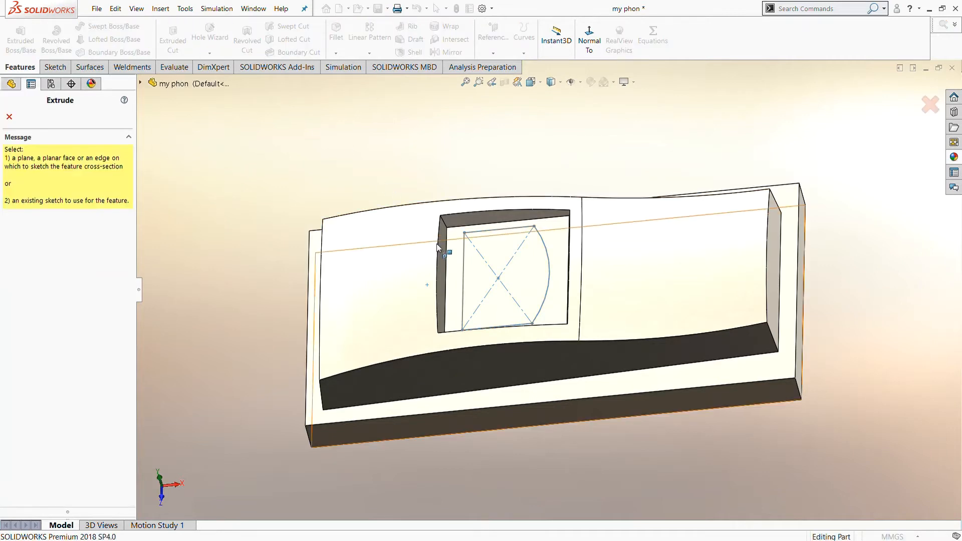
pyautogui.click(463, 252)
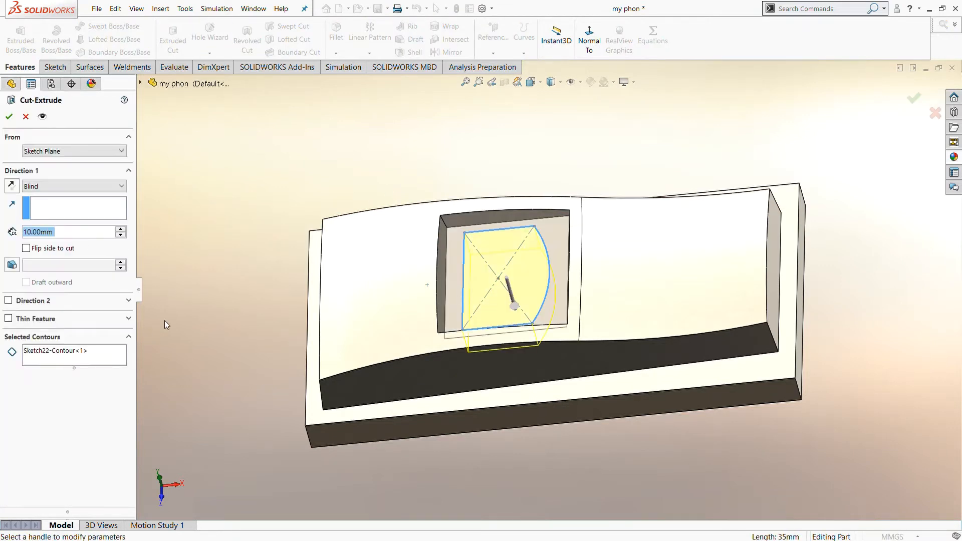
pyautogui.click(53, 189)
pyautogui.click(61, 250)
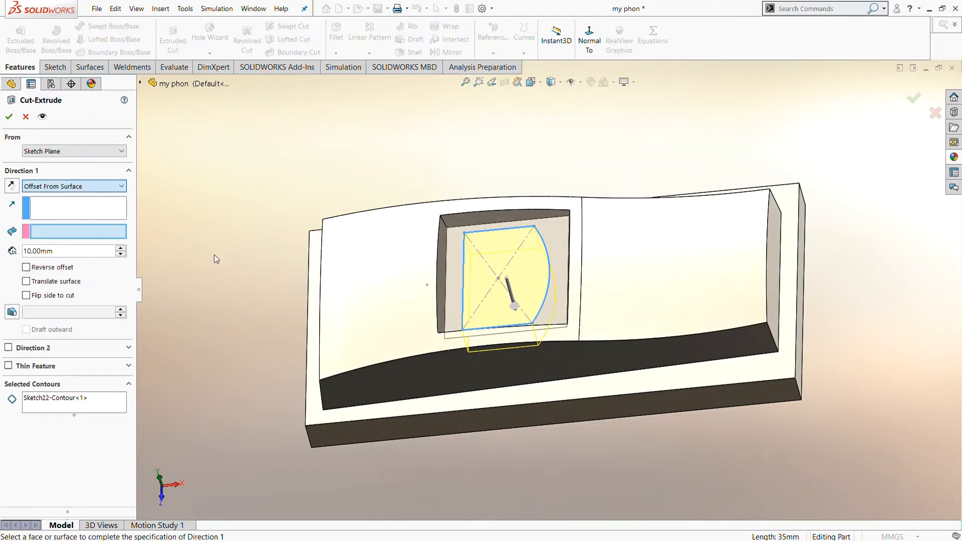
pyautogui.click(452, 396)
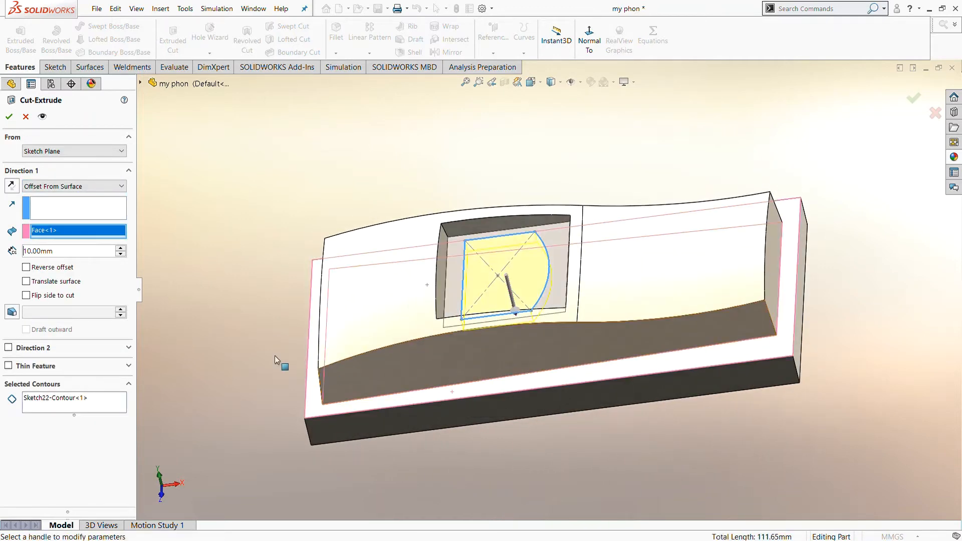
pyautogui.moveTo(275, 356); pyautogui.dragTo(200, 258, button='middle')
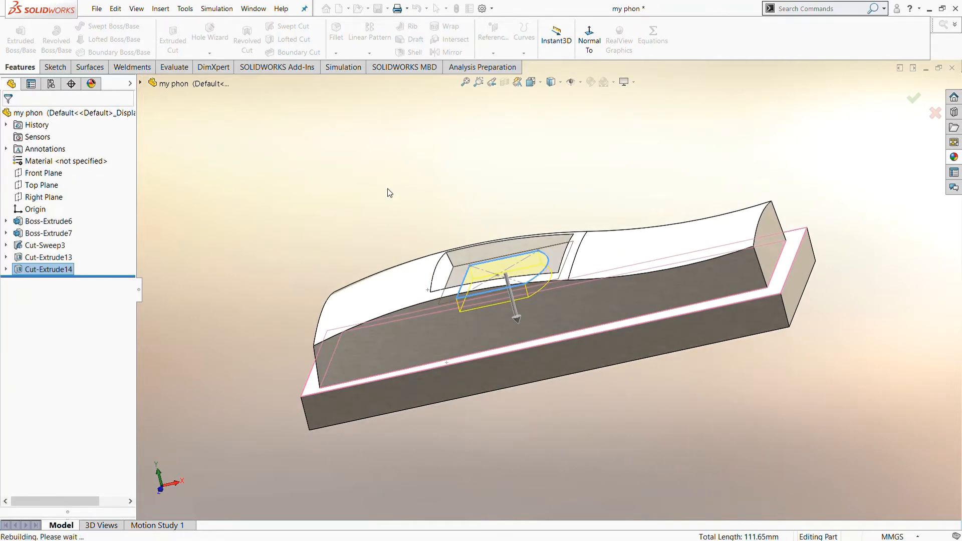
pyautogui.moveTo(404, 248)
pyautogui.mouseDown(button='middle')
pyautogui.moveTo(413, 309)
pyautogui.moveTo(391, 272)
pyautogui.moveTo(516, 275)
pyautogui.mouseUp(button='middle')
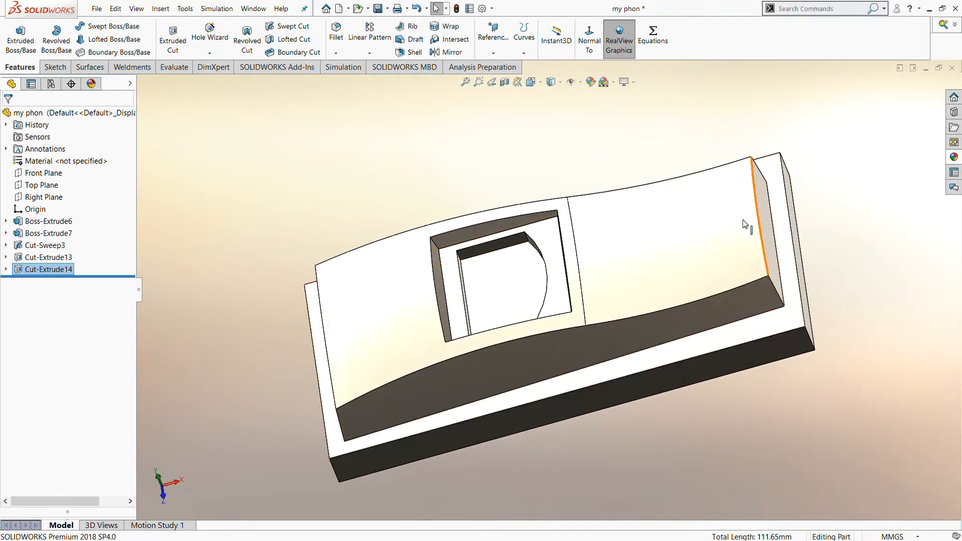
# Step: Sketch an ellipse with radii of about 7.2 mm and 2.7 mm on the base plate's upper face plane, near the block's narrow-end corner
pyautogui.click(756, 331)
pyautogui.click(781, 296)
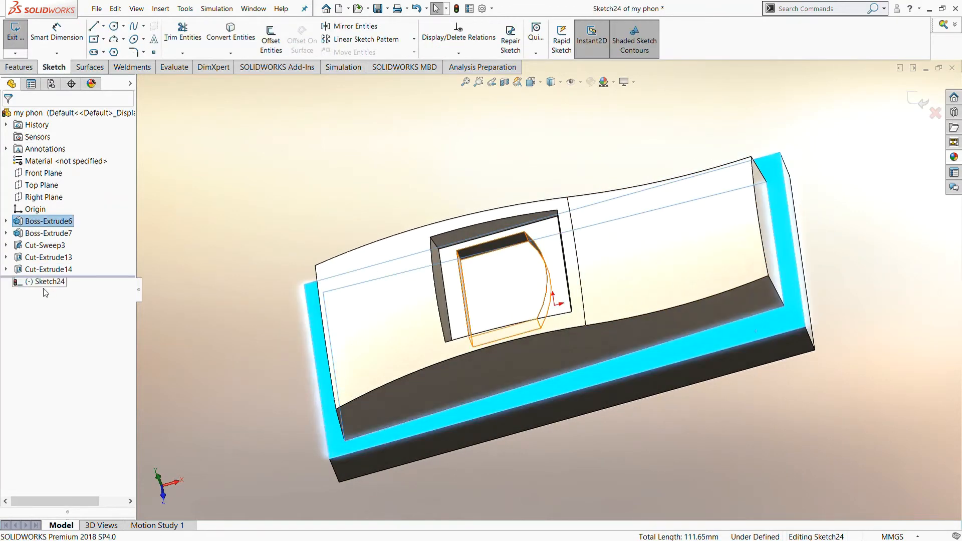
pyautogui.click(86, 251)
pyautogui.click(42, 283)
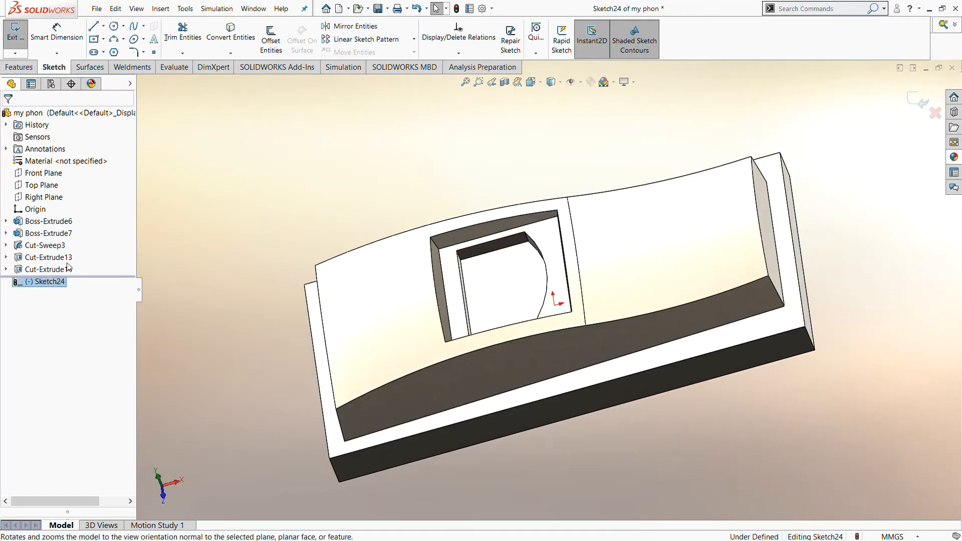
pyautogui.click(66, 266)
pyautogui.click(134, 40)
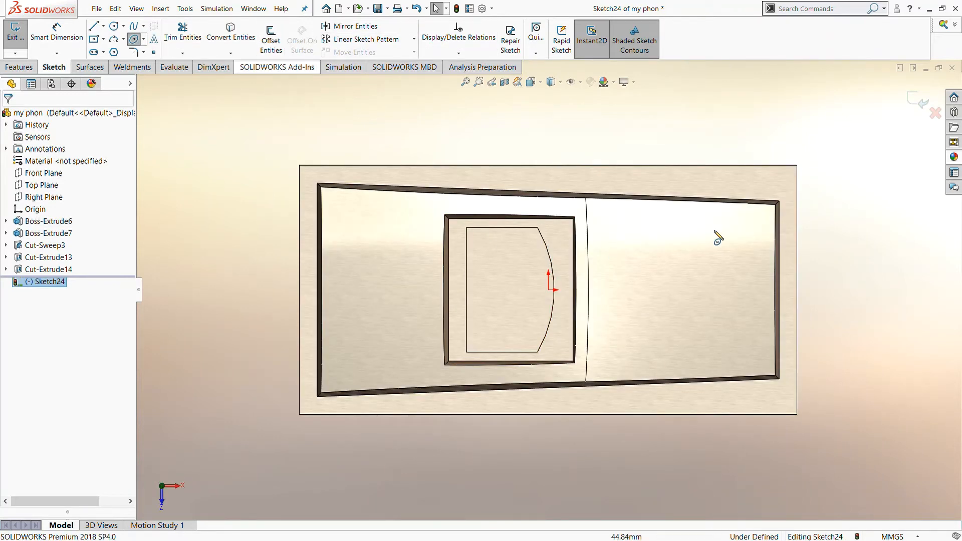
pyautogui.click(753, 226)
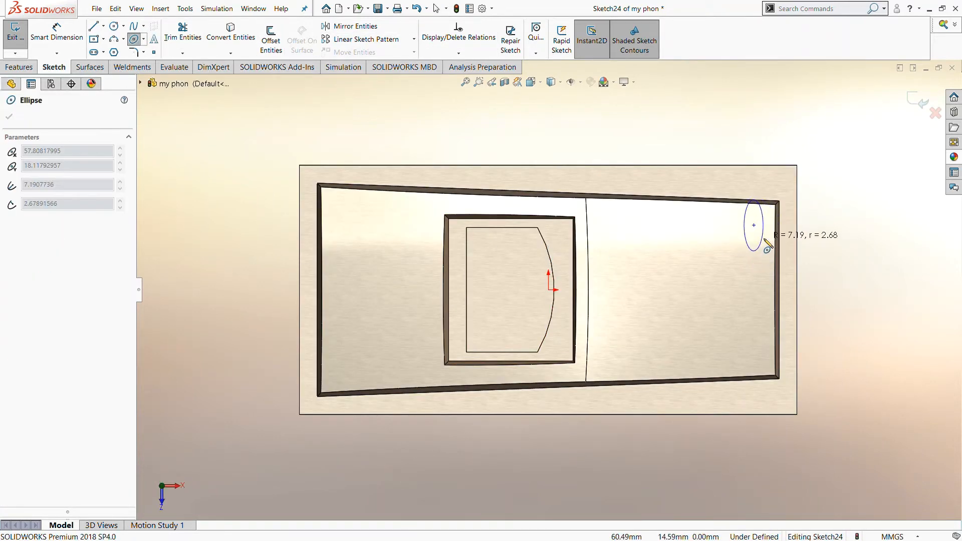
pyautogui.click(765, 240)
# Step: Dimension the ellipse's centre 15 mm from the origin across the part's width
pyautogui.click(35, 44)
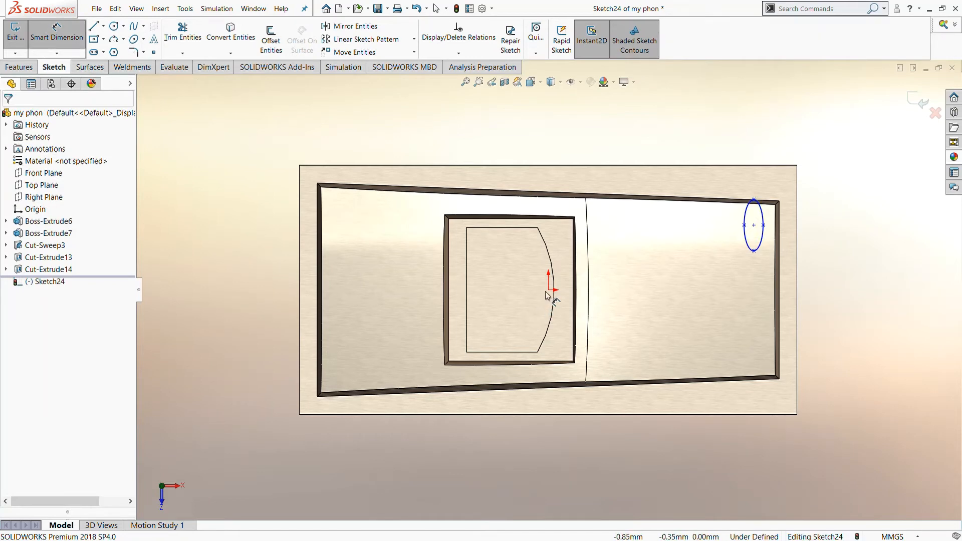
pyautogui.click(754, 226)
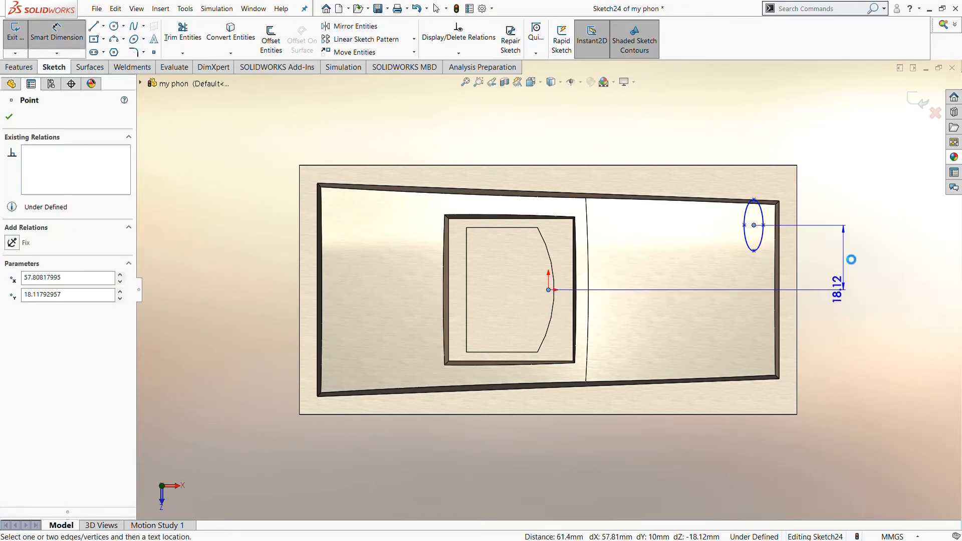
pyautogui.click(849, 258)
pyautogui.write('15')
pyautogui.press('Return')
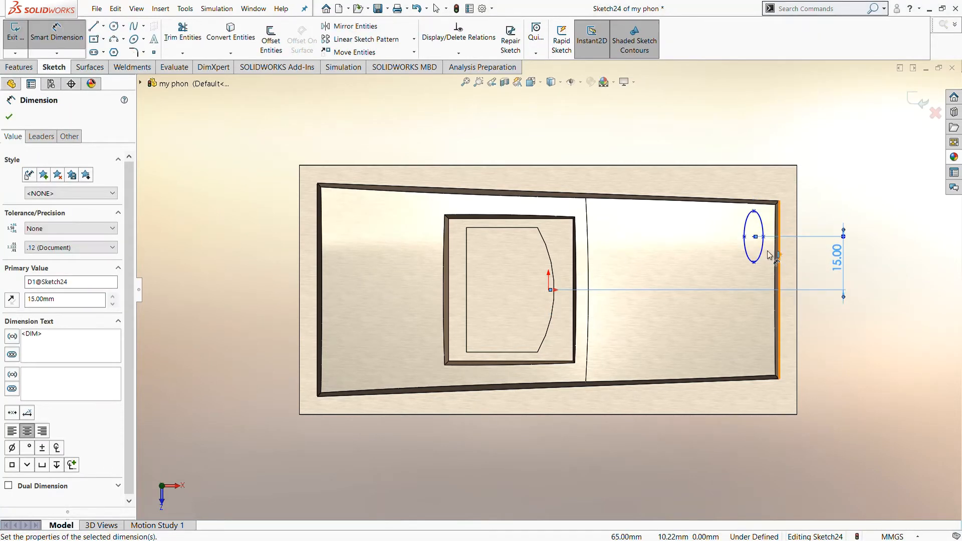
# Step: Dimension the ellipse's centre 15 mm from the end edge of the block's narrow side
pyautogui.scroll(-1, 760, 247)
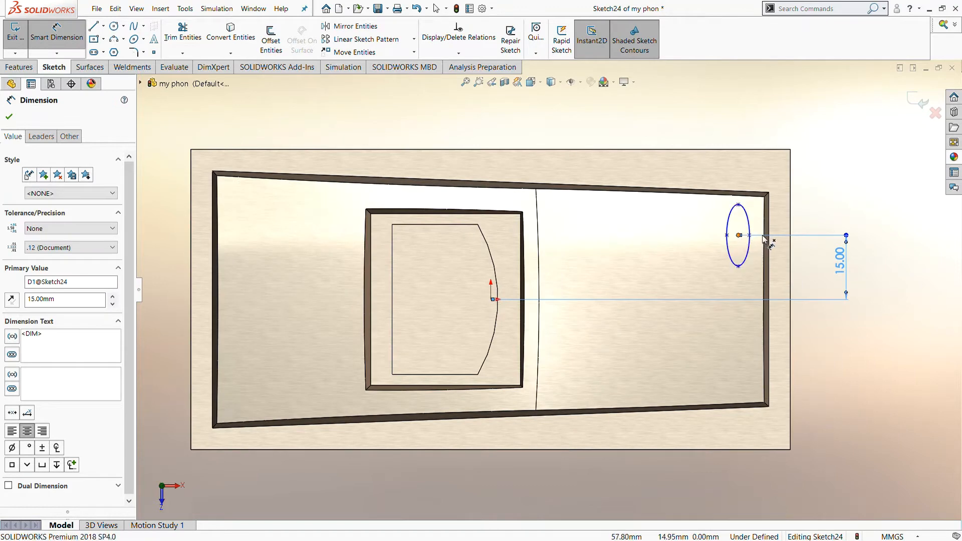
pyautogui.click(739, 235)
pyautogui.click(766, 240)
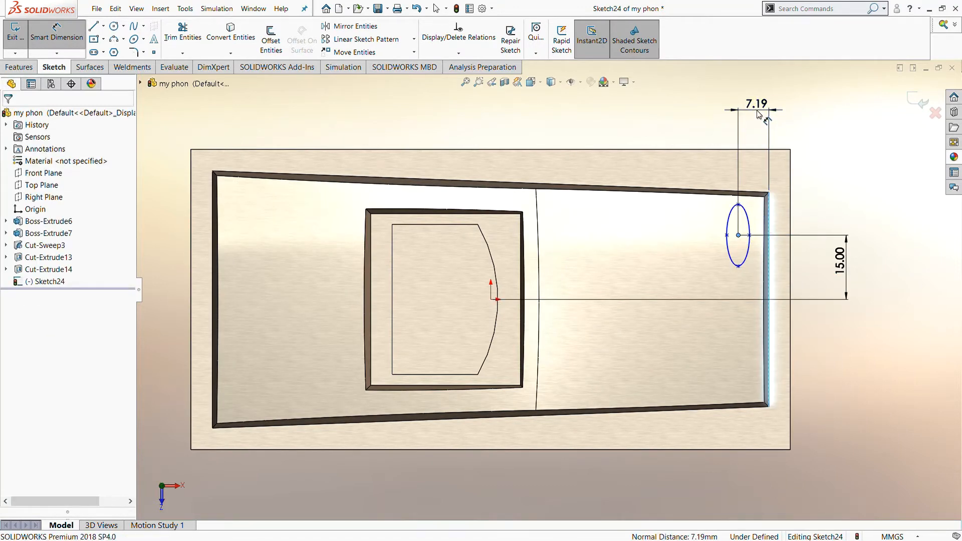
pyautogui.click(758, 115)
pyautogui.write('15')
pyautogui.press('Return')
# Step: Dimension the ellipse's axis along the part's length as 8 mm
pyautogui.scroll(-1, 762, 255)
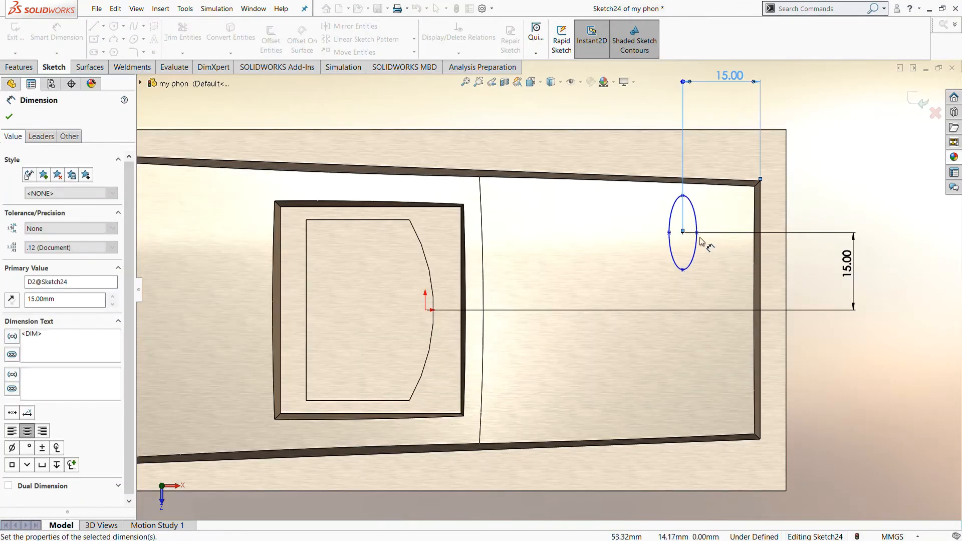
pyautogui.click(697, 233)
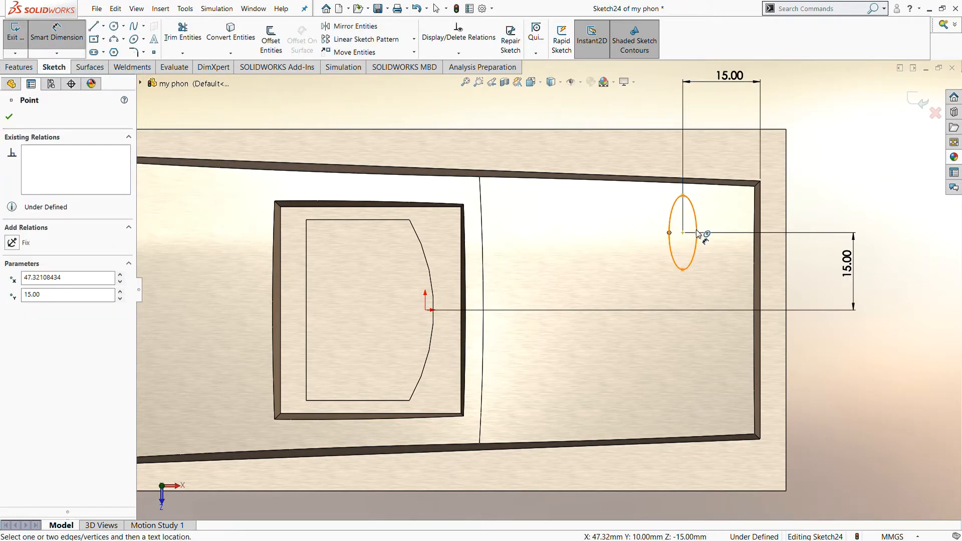
pyautogui.click(669, 233)
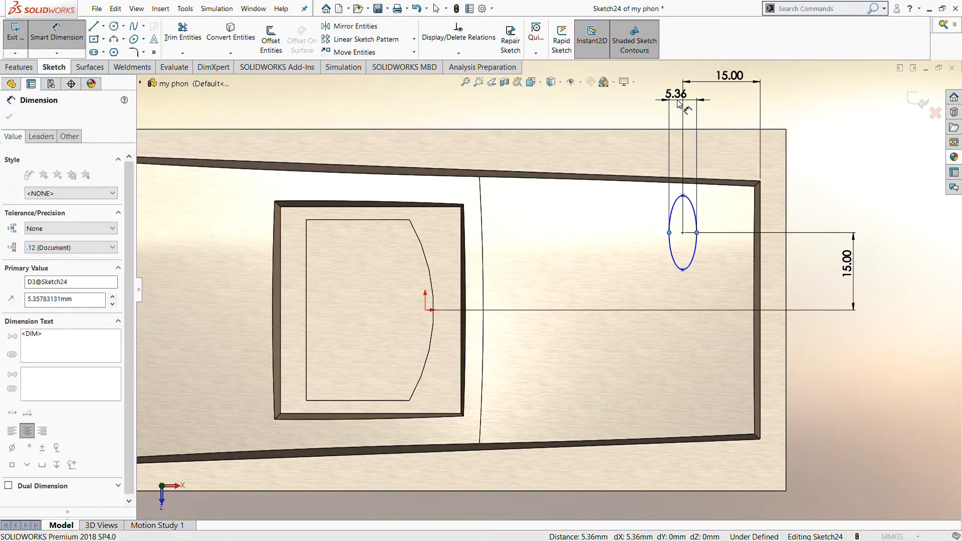
pyautogui.click(679, 104)
pyautogui.write('8')
pyautogui.press('Return')
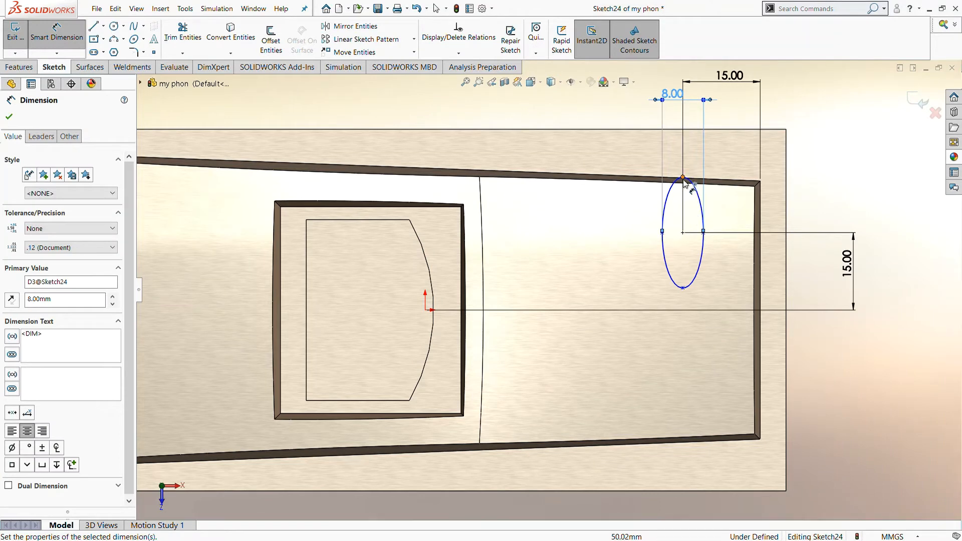
# Step: Dimension the ellipse's axis across the part's width as 10 mm and exit the sketch
pyautogui.click(682, 287)
pyautogui.click(682, 177)
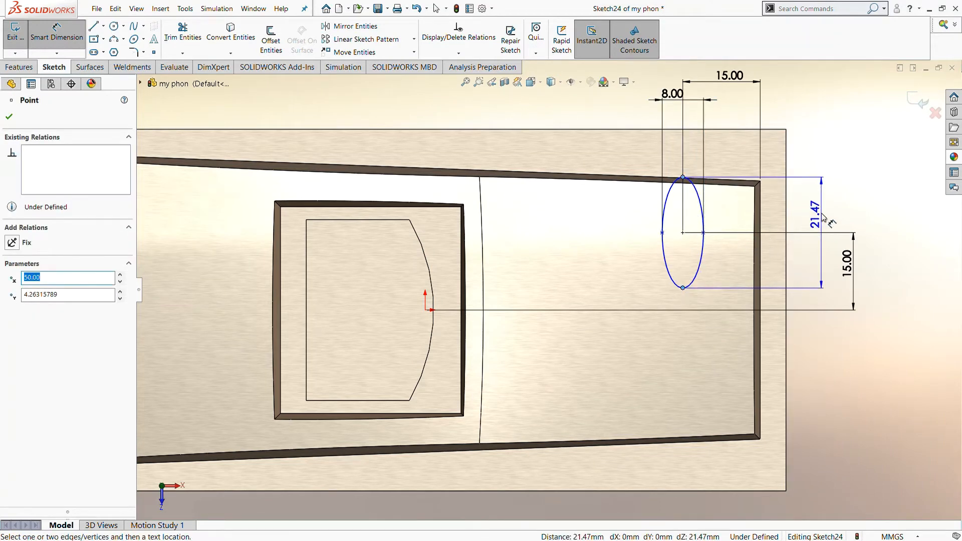
pyautogui.click(824, 217)
pyautogui.write('10')
pyautogui.press('Return')
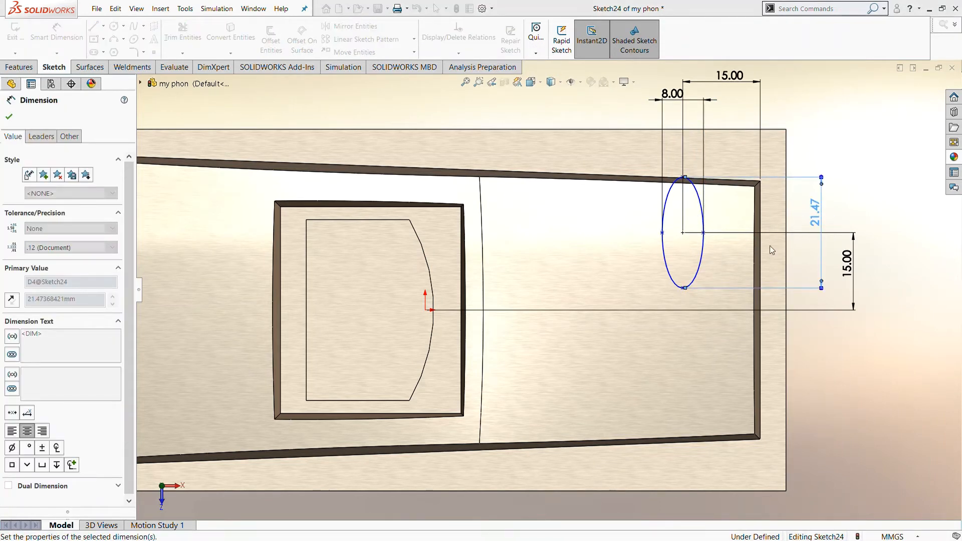
pyautogui.scroll(2, 689, 248)
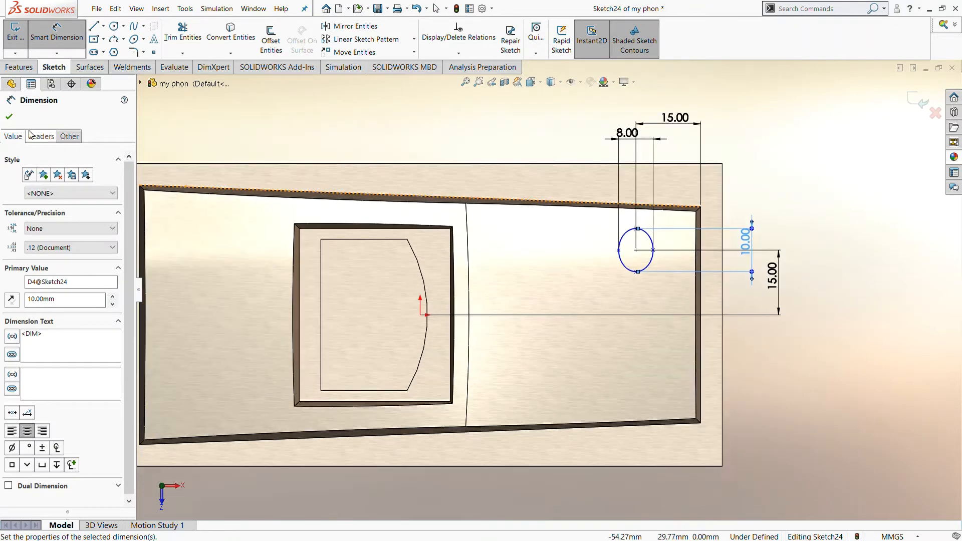
pyautogui.click(9, 117)
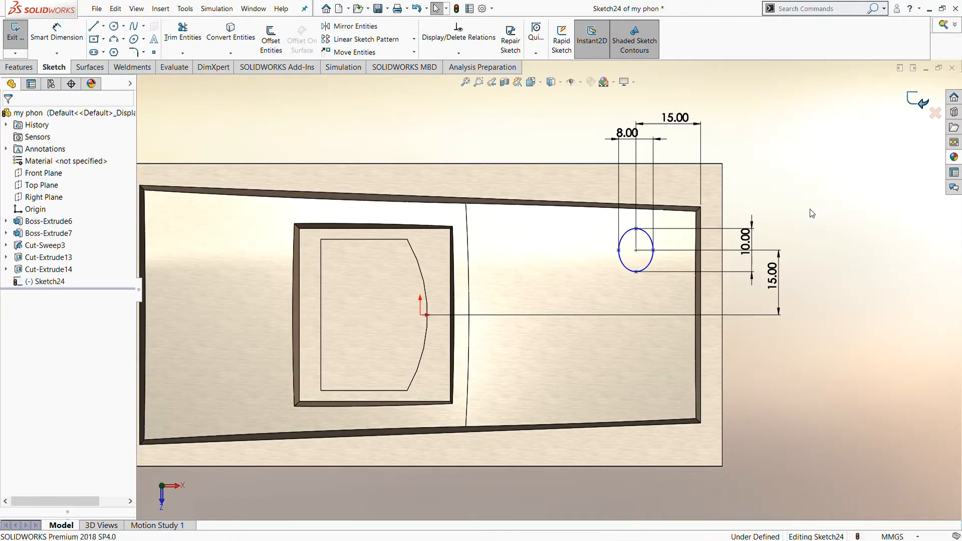
pyautogui.click(918, 100)
# Step: Extrude-cut the ellipse 10 mm blind in the reversed direction, starting from an 11 mm offset off the sketch plane
pyautogui.moveTo(780, 379); pyautogui.dragTo(764, 315, button='middle')
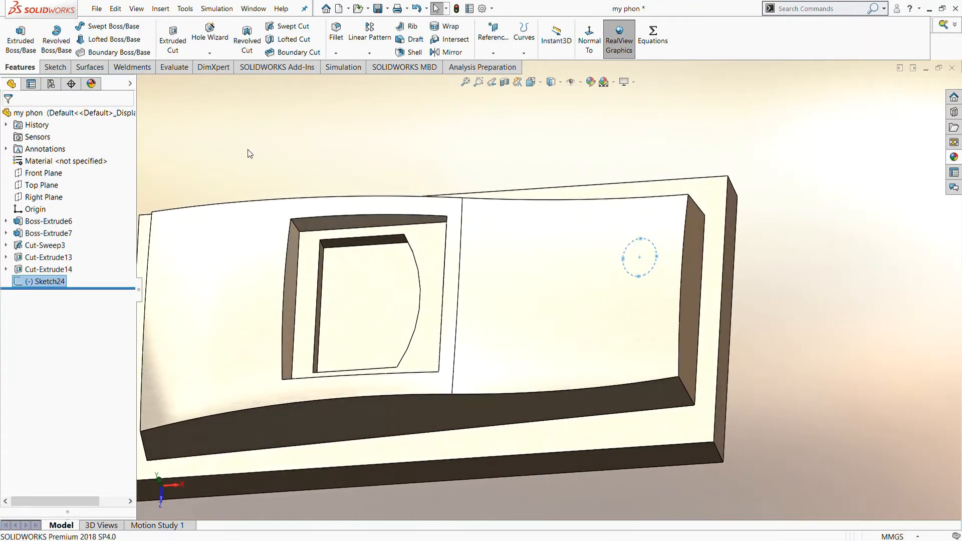
pyautogui.click(169, 36)
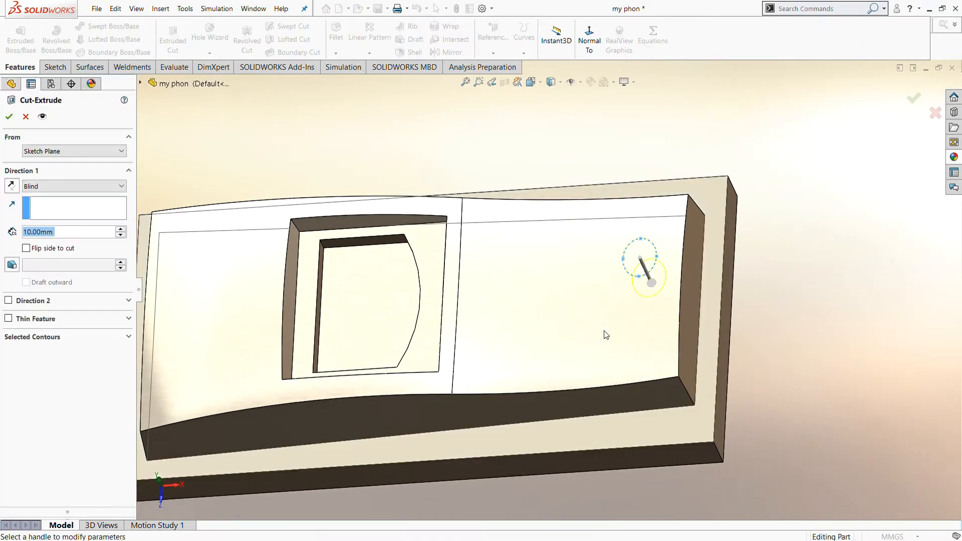
pyautogui.click(11, 187)
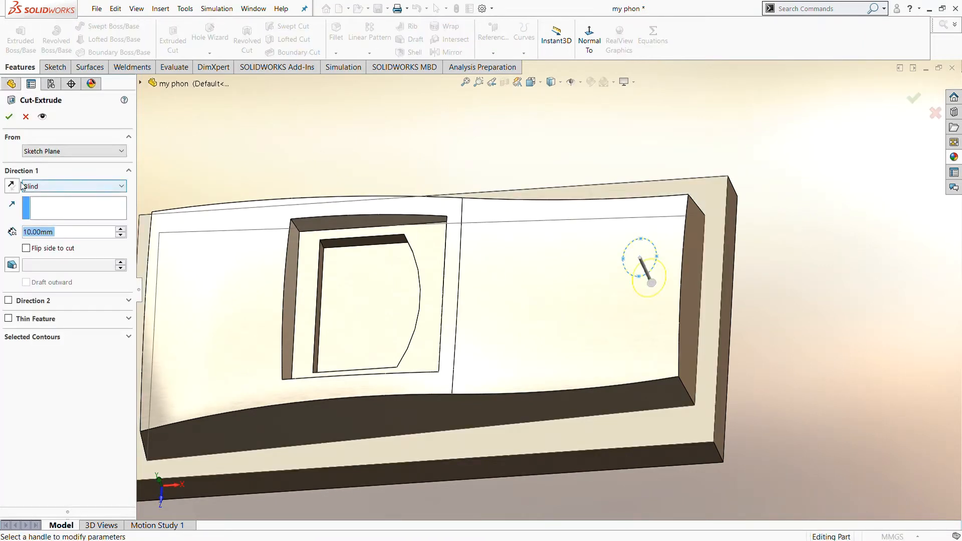
pyautogui.click(64, 188)
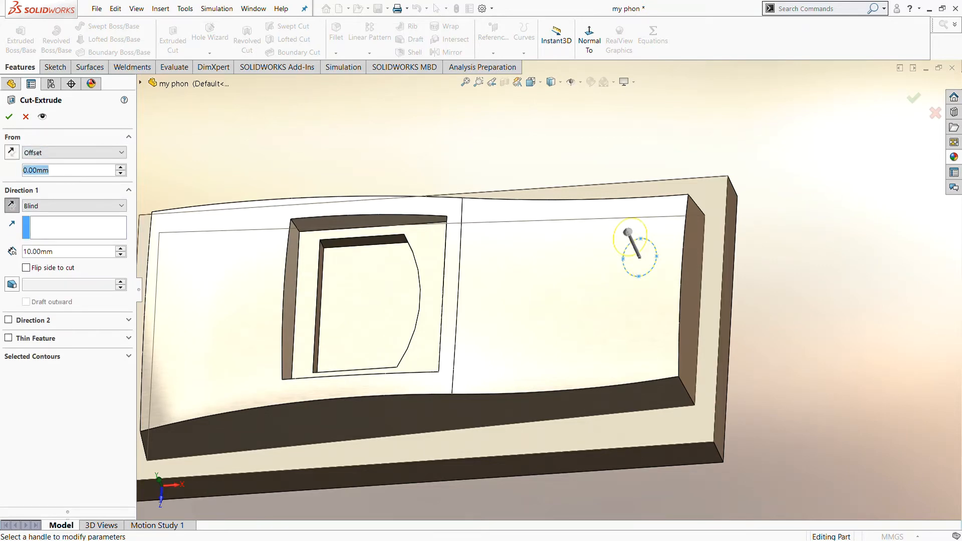
pyautogui.write('11')
pyautogui.press('Return')
pyautogui.moveTo(353, 170); pyautogui.dragTo(483, 250, button='middle')
pyautogui.click(4, 119)
pyautogui.moveTo(365, 181); pyautogui.dragTo(421, 305, button='middle')
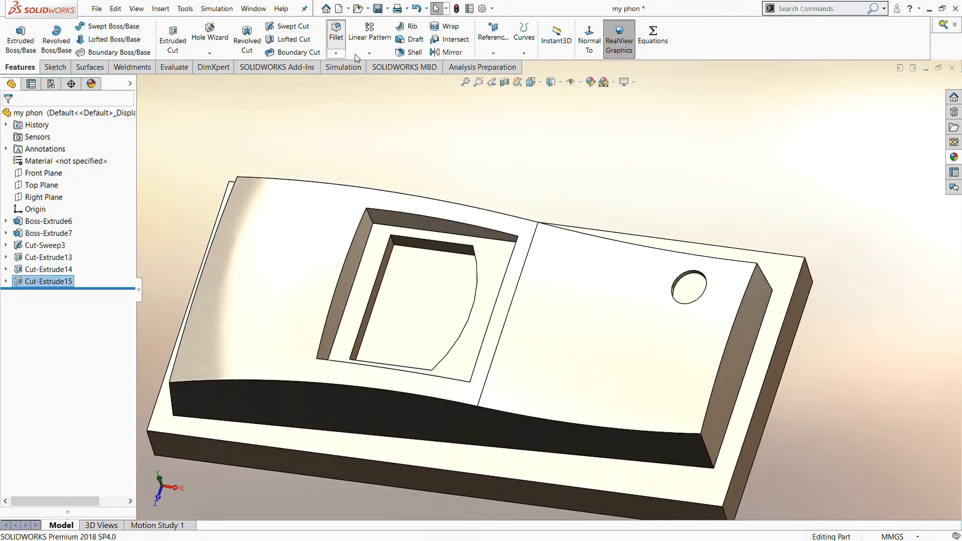
# Step: Set up a 1 mm symmetric fillet on the upper rim of the elliptical recess
pyautogui.click(338, 39)
pyautogui.scroll(-2, 697, 281)
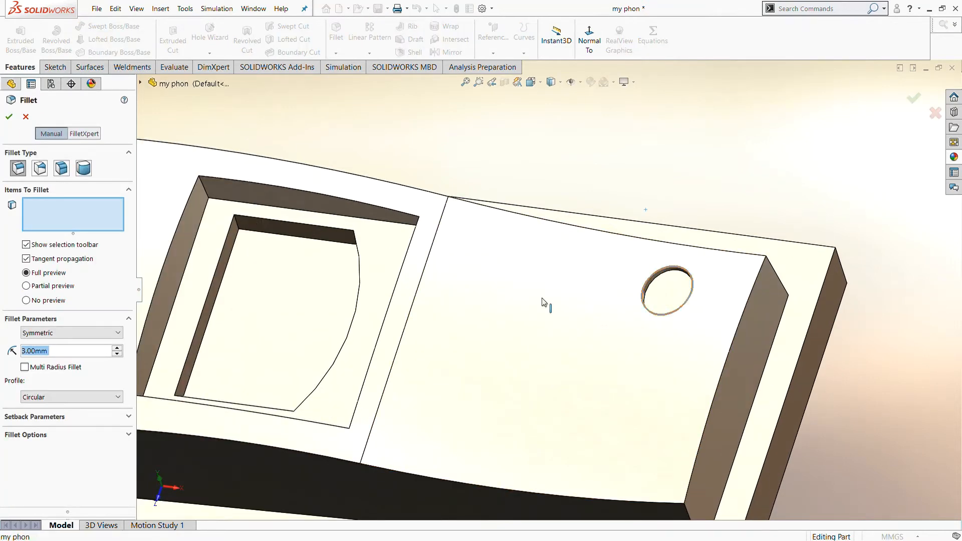
pyautogui.click(653, 275)
pyautogui.write('1')
pyautogui.press('Return')
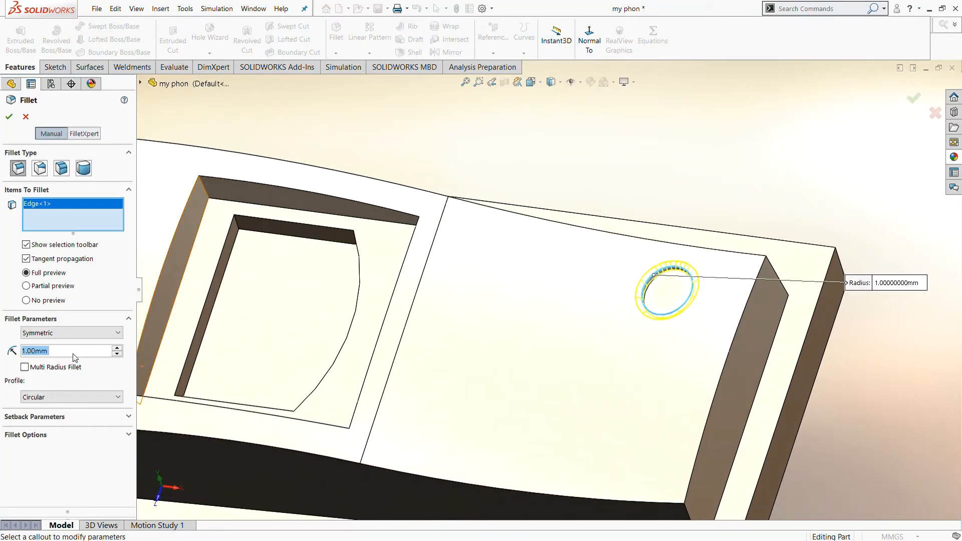
# Step: Try adding the elliptical recess's bottom edge to the fillet, remove it from the selection, and complete the fillet on the rim
pyautogui.scroll(-3, 300, 343)
pyautogui.scroll(2, 681, 282)
pyautogui.scroll(-2, 893, 259)
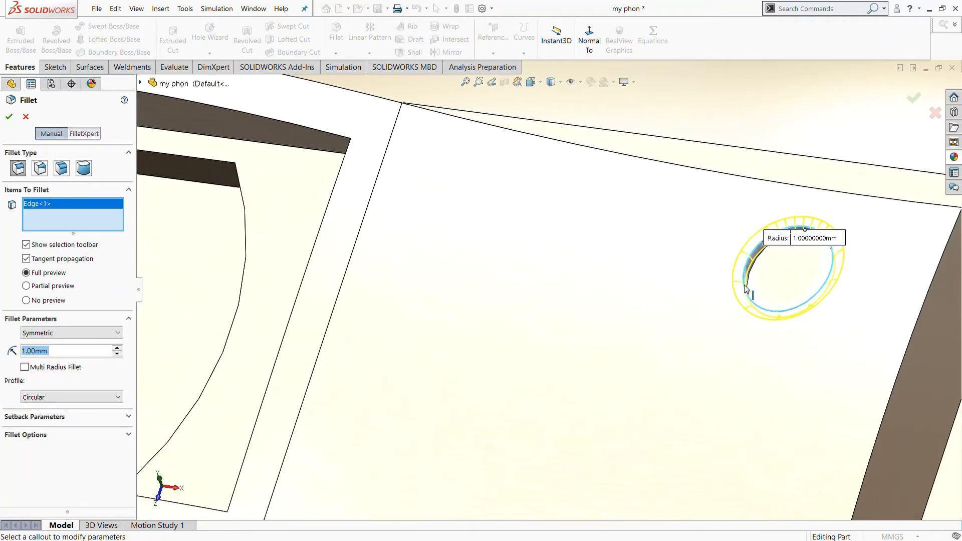
pyautogui.click(751, 284)
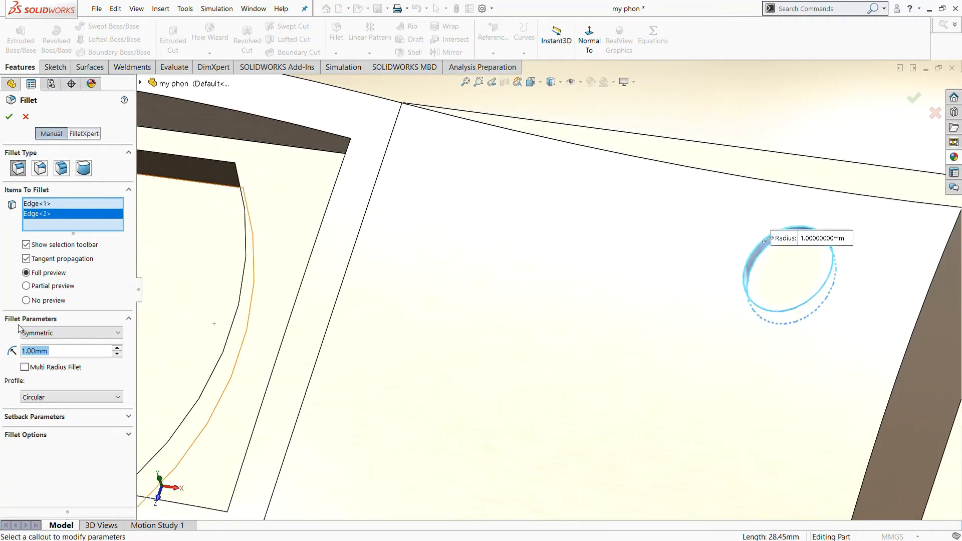
pyautogui.click(52, 214)
pyautogui.press('Delete')
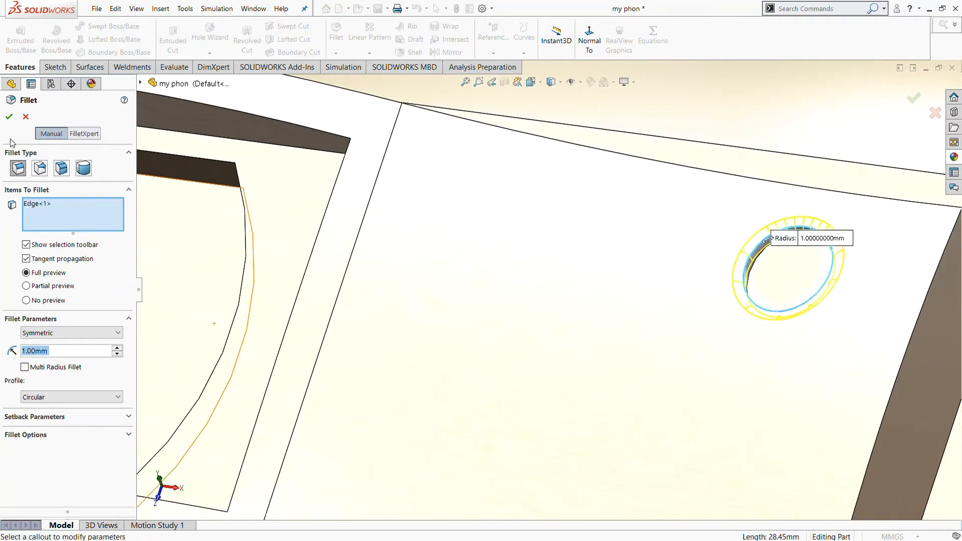
pyautogui.press('Return')
pyautogui.scroll(3, 432, 296)
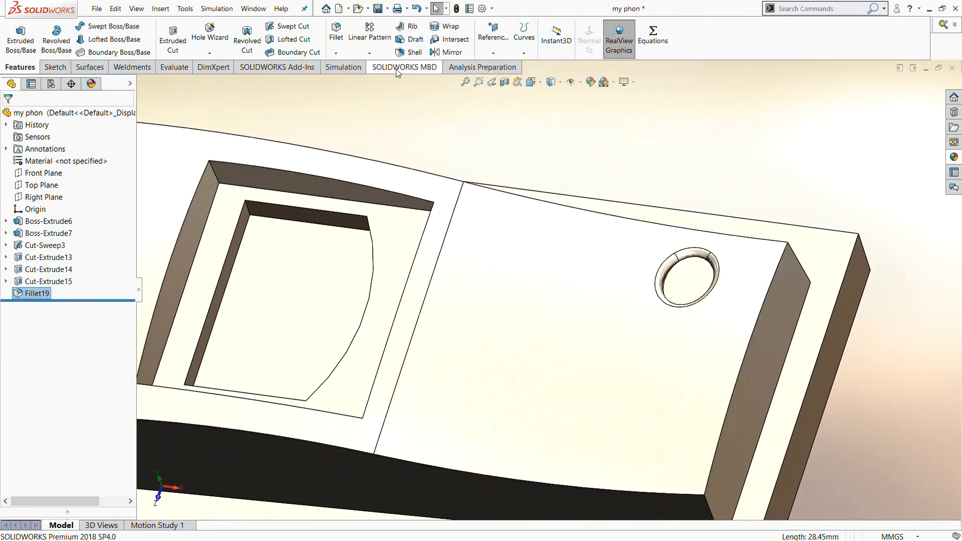
# Step: Start a Linear Pattern with the elliptical recess cut Cut-Extrude15 and its rim fillet Fillet19 as the features to repeat
pyautogui.click(349, 40)
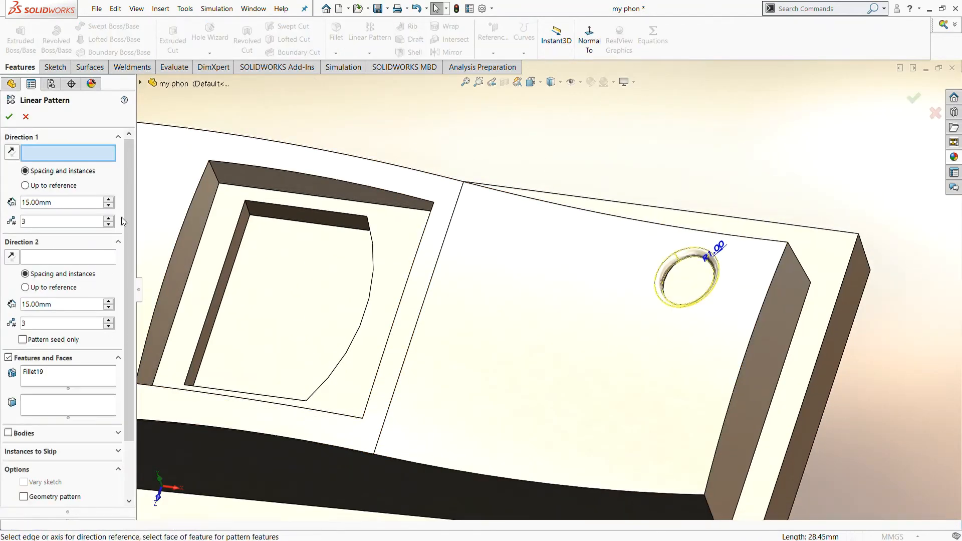
pyautogui.click(48, 373)
pyautogui.press('Delete')
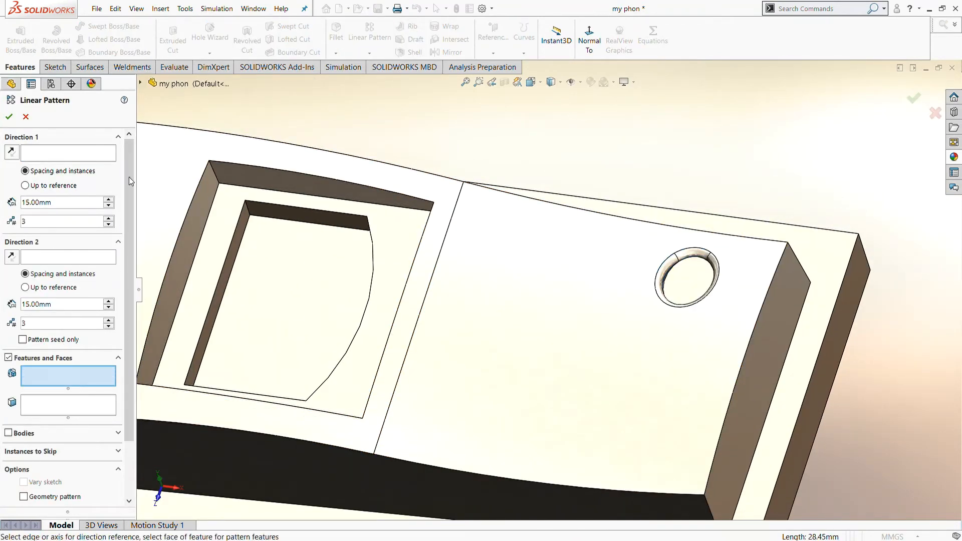
pyautogui.click(175, 83)
pyautogui.click(177, 253)
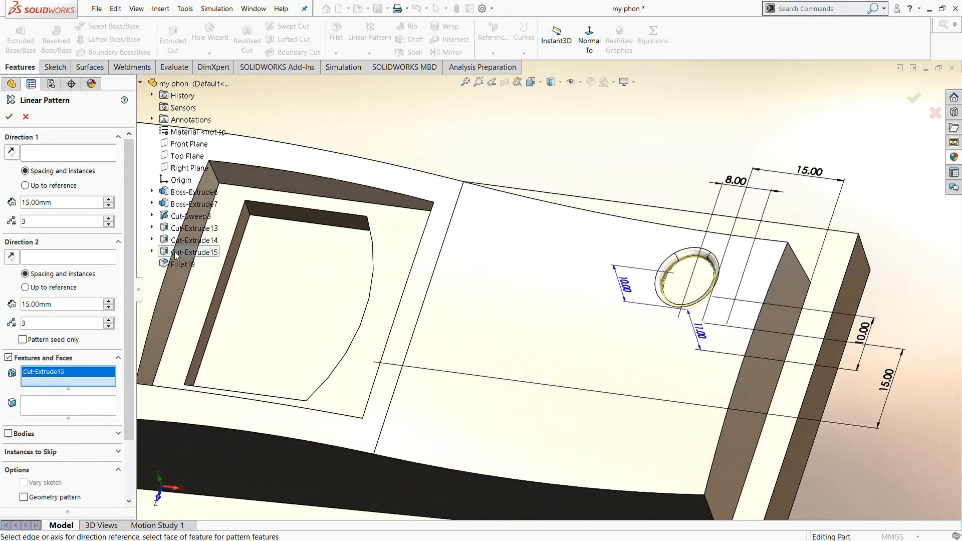
pyautogui.click(172, 265)
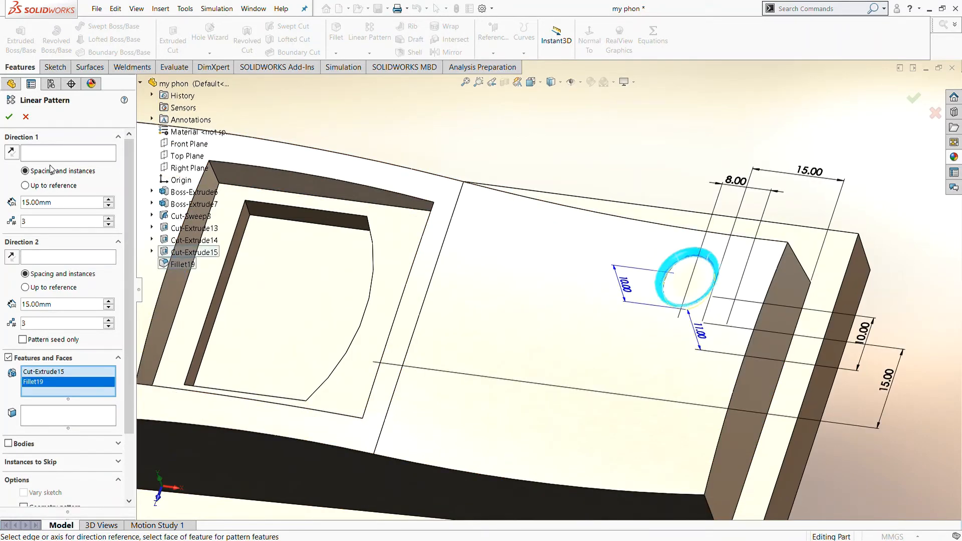
# Step: Pattern the recess along the base's long and short edges, 3 instances at 15 mm each way, reversing the second direction
pyautogui.click(68, 154)
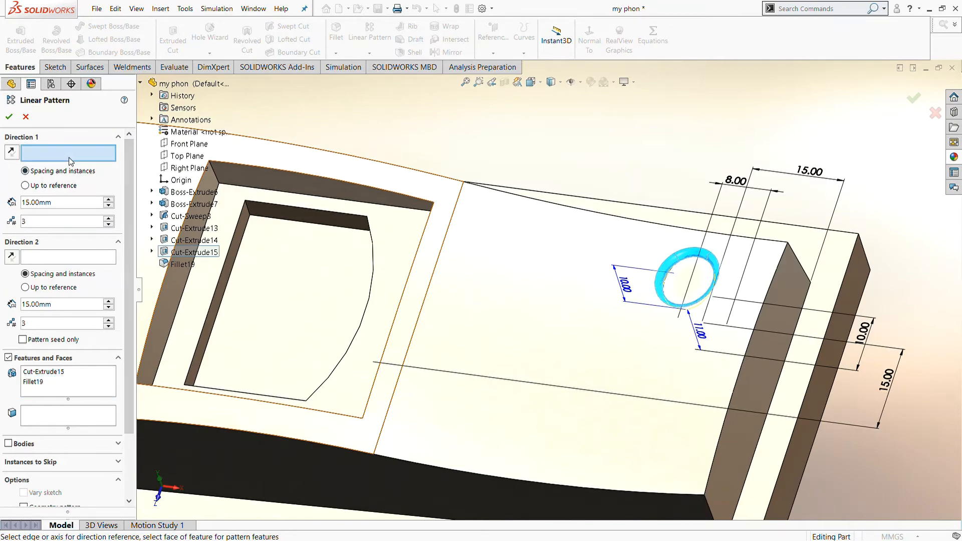
pyautogui.click(608, 205)
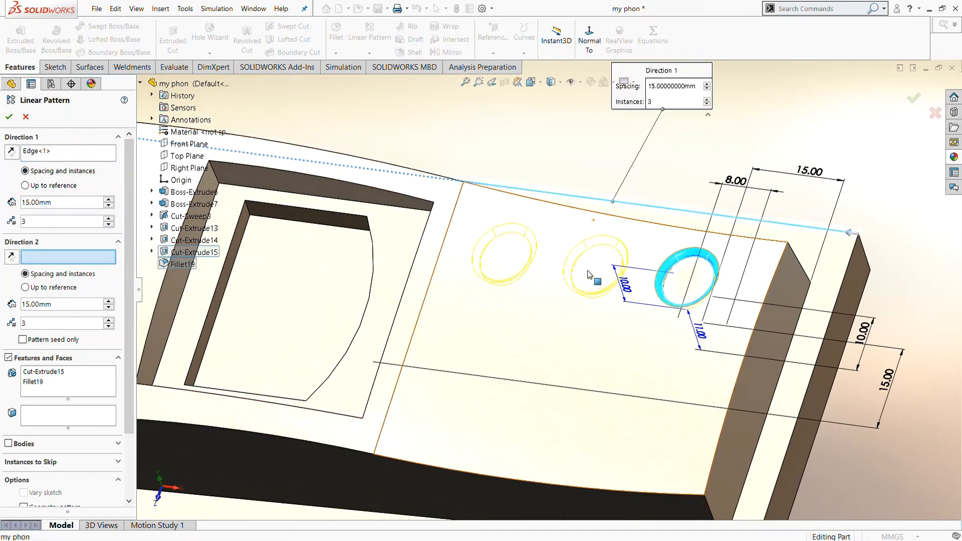
pyautogui.moveTo(591, 260); pyautogui.dragTo(533, 368, button='middle')
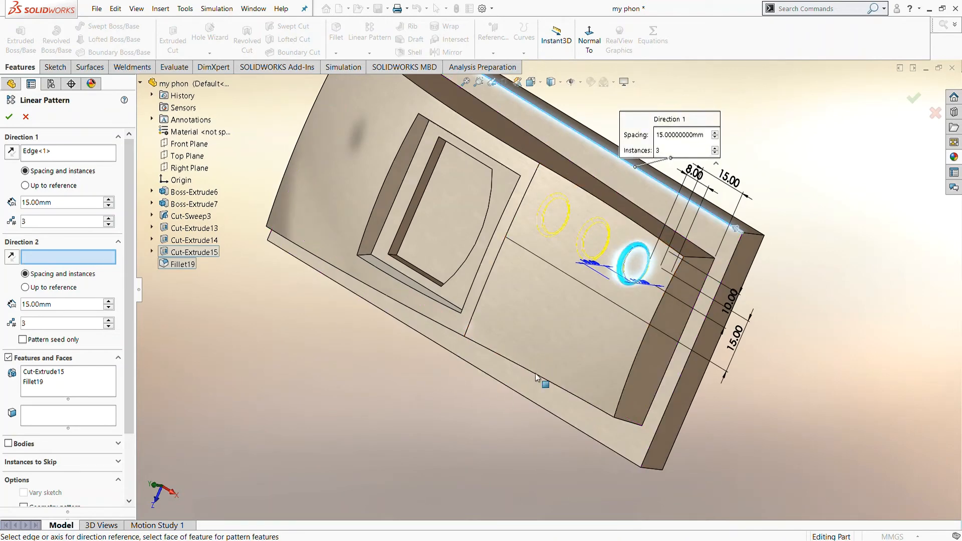
pyautogui.click(685, 365)
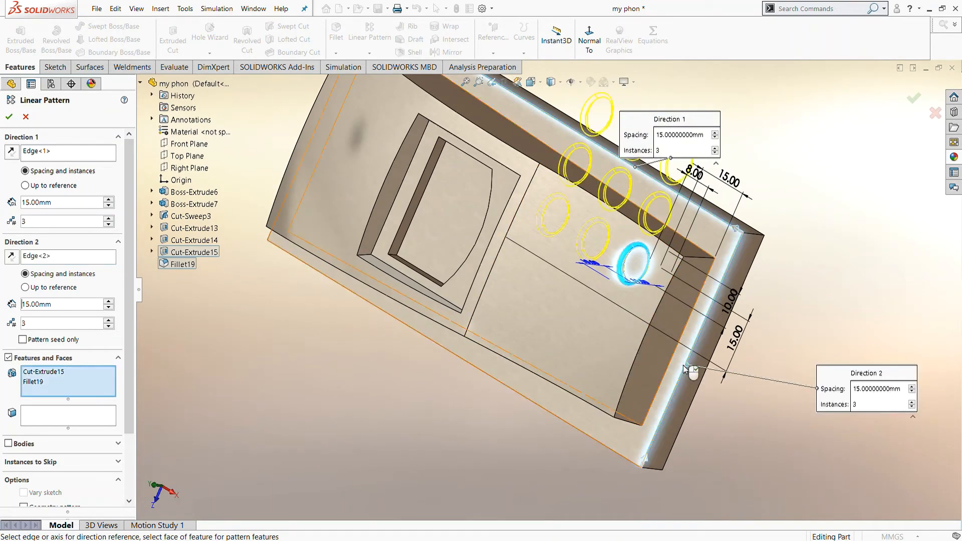
pyautogui.click(12, 257)
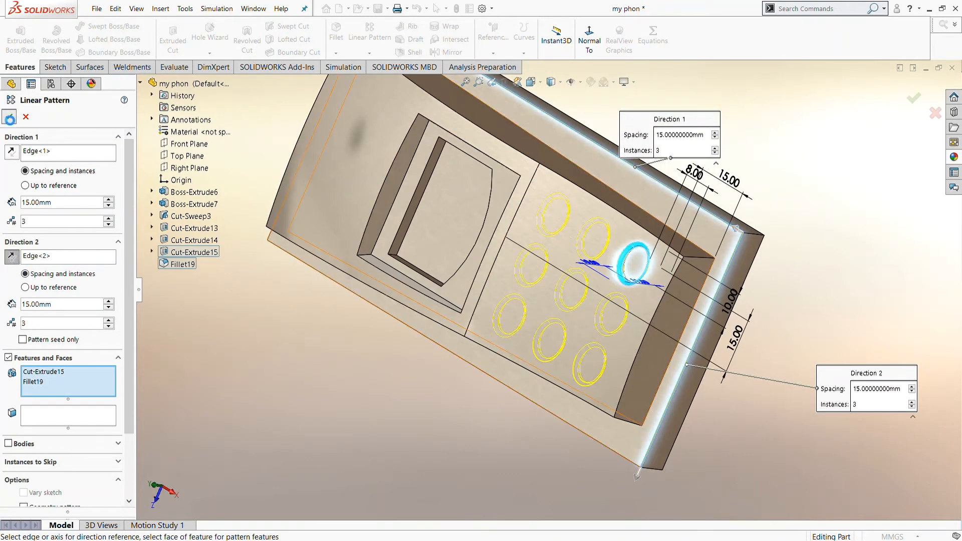
pyautogui.moveTo(356, 351); pyautogui.dragTo(532, 103, button='middle')
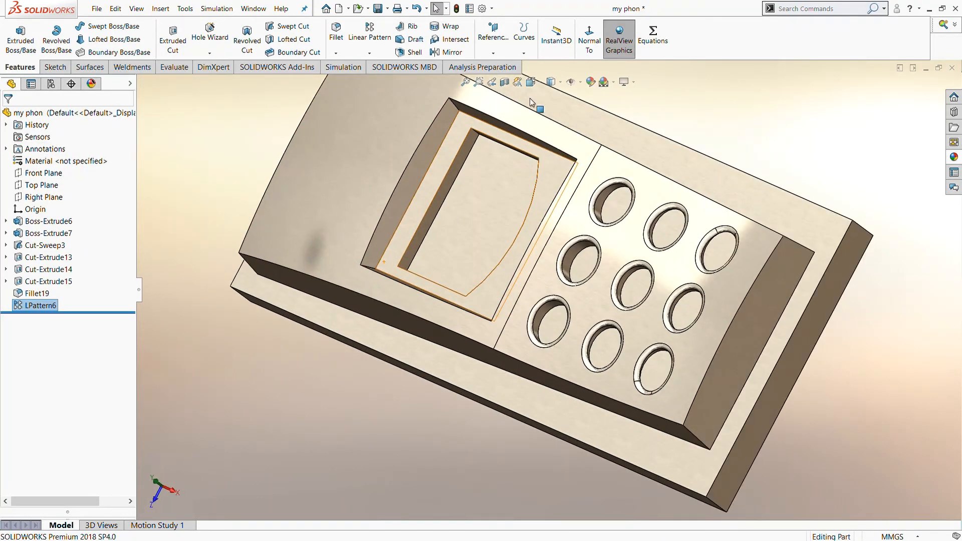
# Step: Fillet the four floor edges of the arc-sided recess with a 2 mm symmetric radius
pyautogui.click(337, 31)
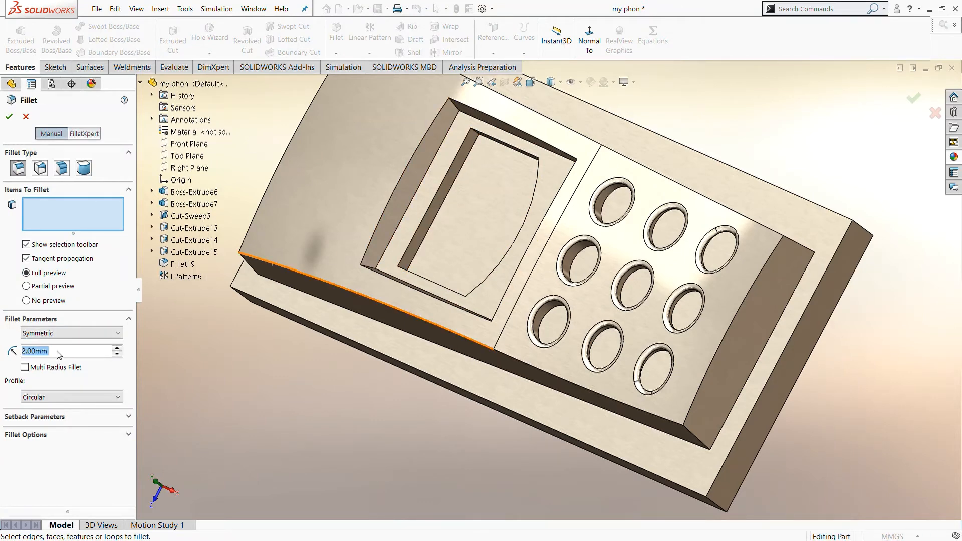
pyautogui.click(441, 209)
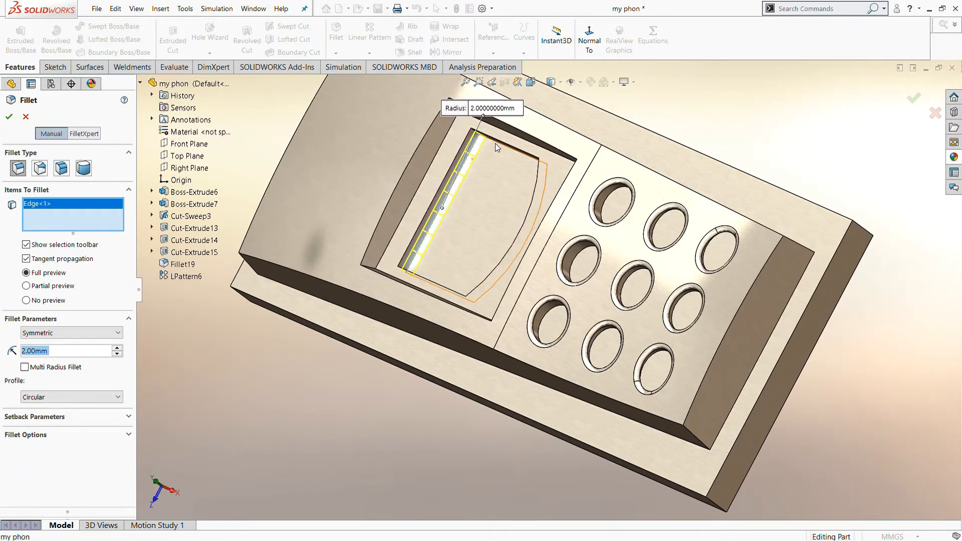
pyautogui.moveTo(497, 147); pyautogui.dragTo(531, 151, button='middle')
pyautogui.click(531, 149)
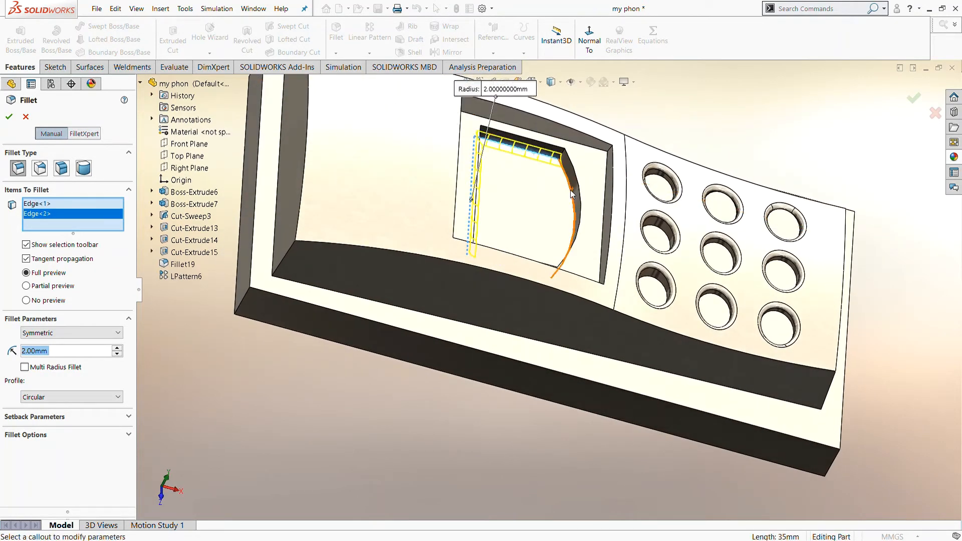
pyautogui.click(574, 194)
pyautogui.moveTo(524, 317); pyautogui.dragTo(521, 276, button='middle')
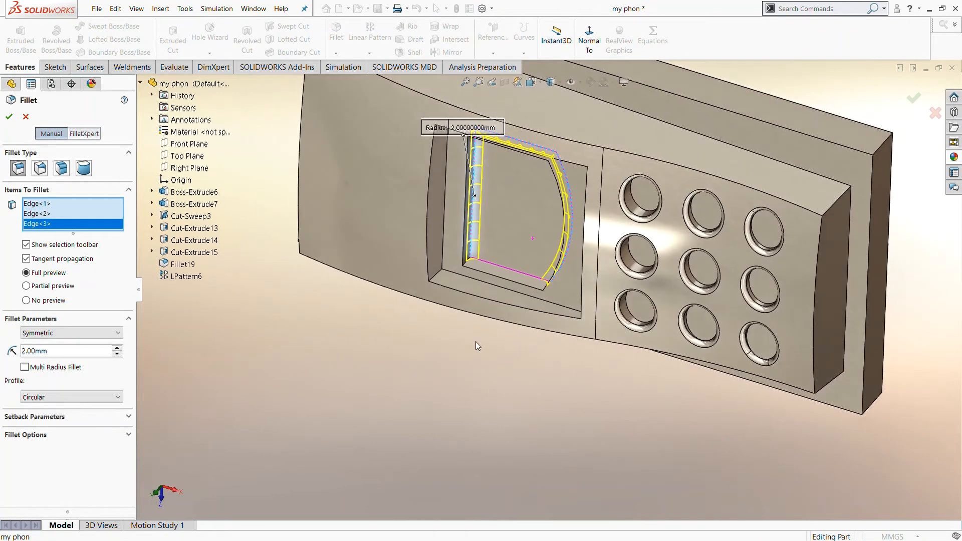
pyautogui.click(521, 275)
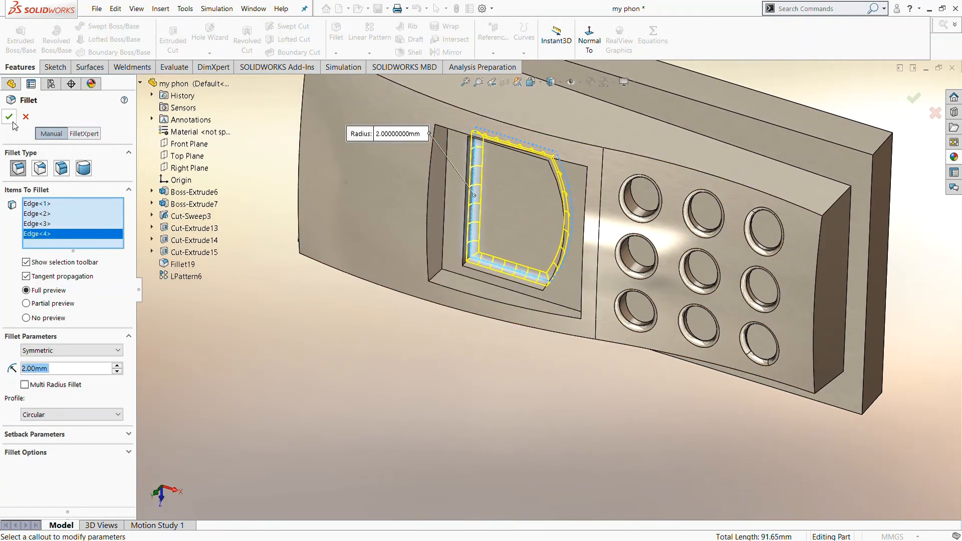
pyautogui.moveTo(425, 400); pyautogui.dragTo(247, 197, button='middle')
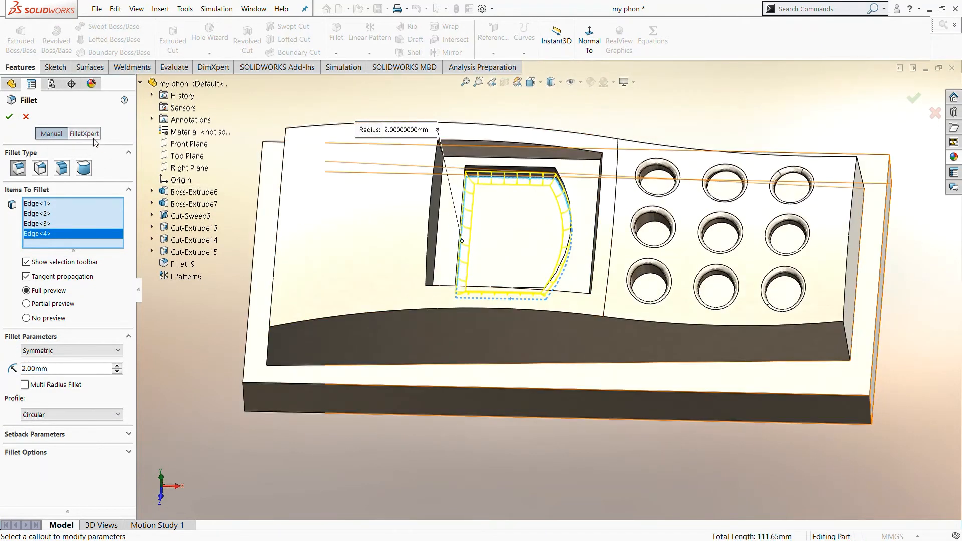
pyautogui.click(9, 116)
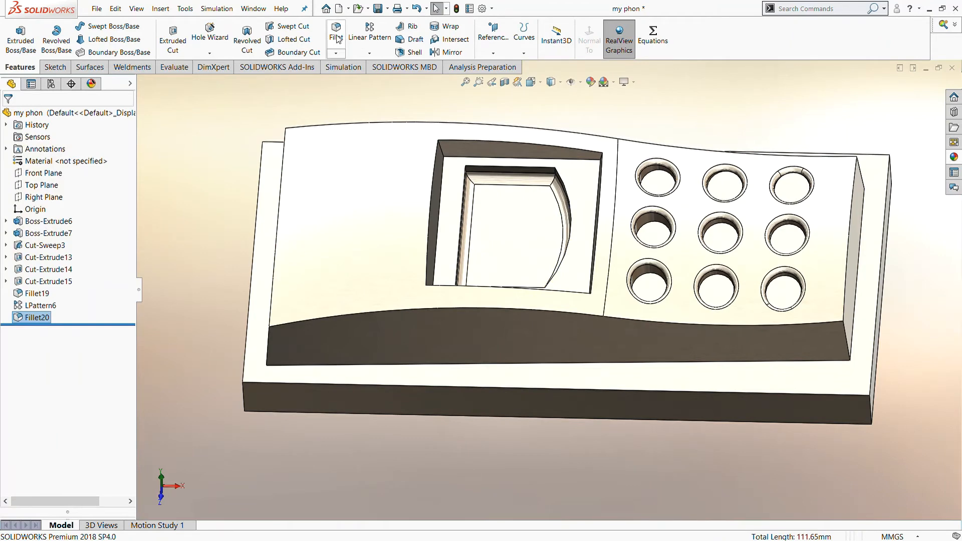
# Step: Fillet the four upper rim edges of the screen pocket with a 2 mm symmetric radius
pyautogui.press('Return')
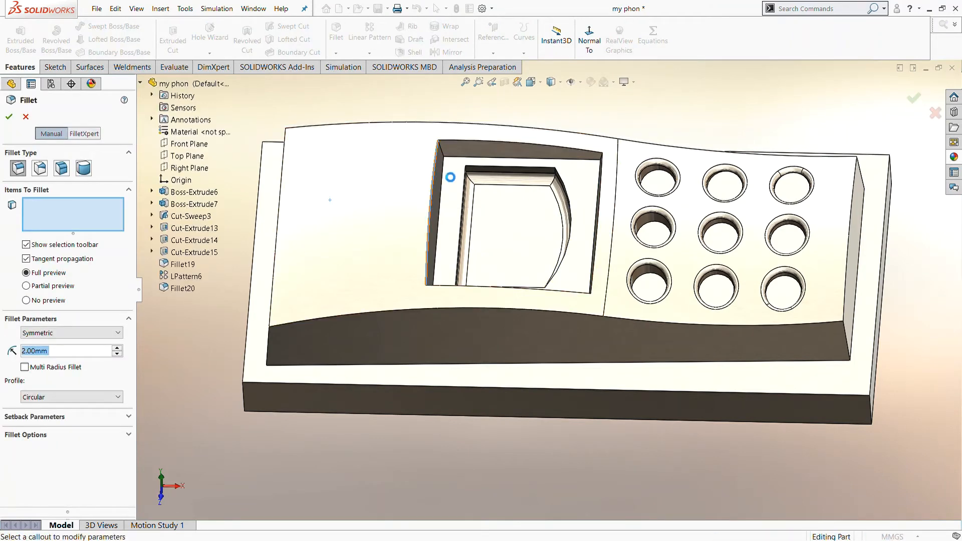
pyautogui.click(450, 177)
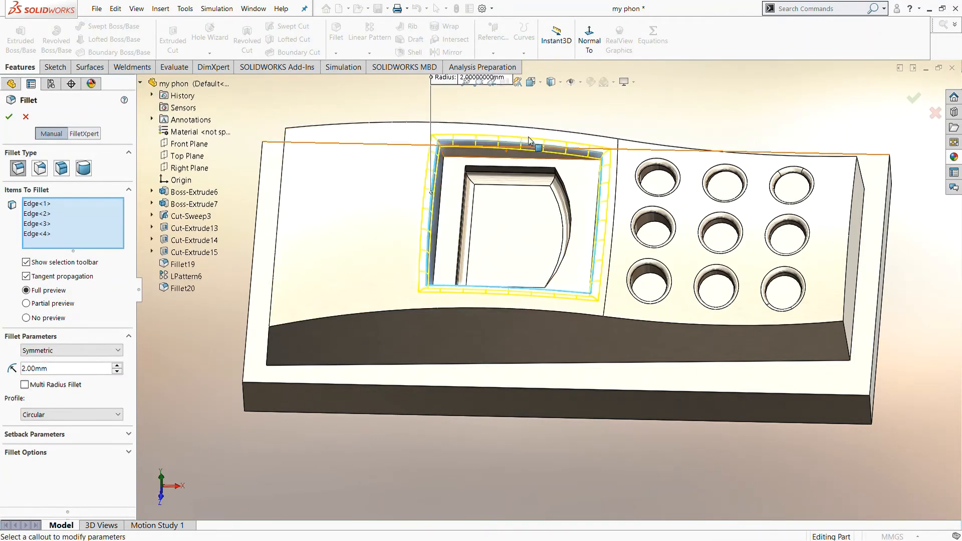
pyautogui.press('Return')
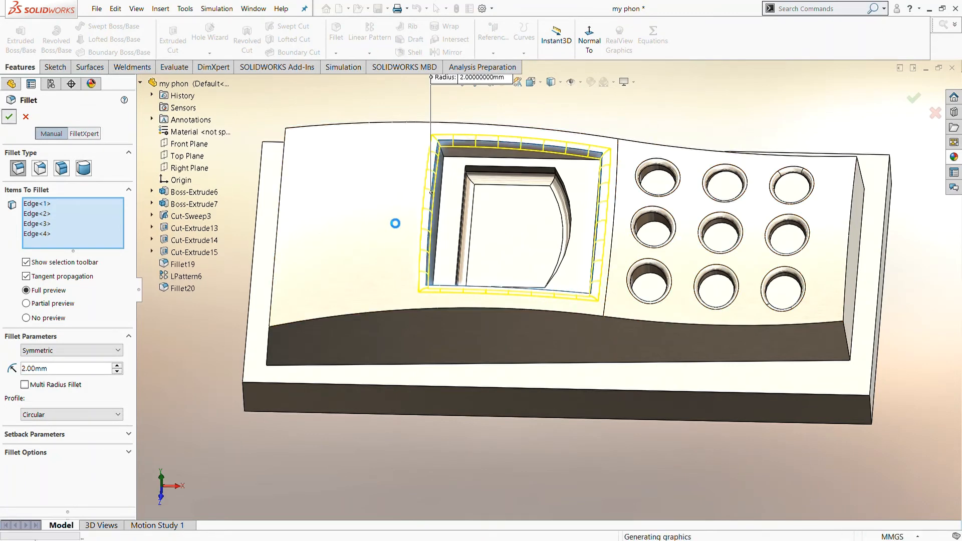
# Step: Fillet the two vertical corner edges at the screen end of the upper block with a 30 mm radius
pyautogui.press('Return')
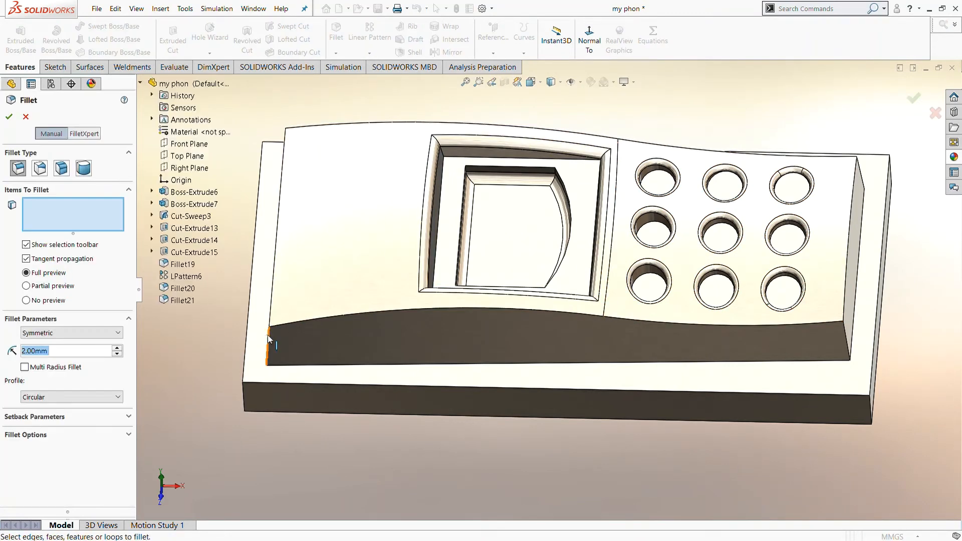
pyautogui.write('3')
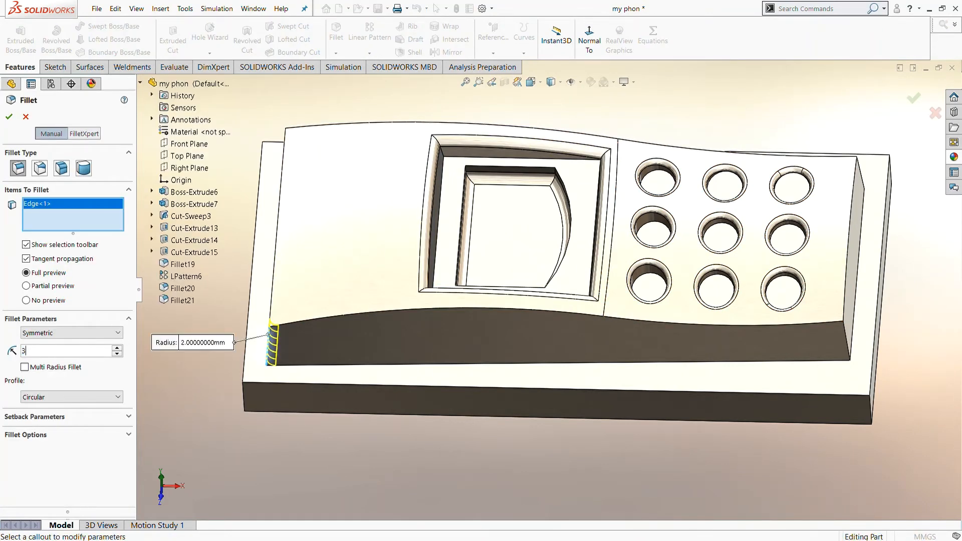
pyautogui.write('0')
pyautogui.press('Return')
pyautogui.moveTo(299, 328); pyautogui.dragTo(331, 426, button='middle')
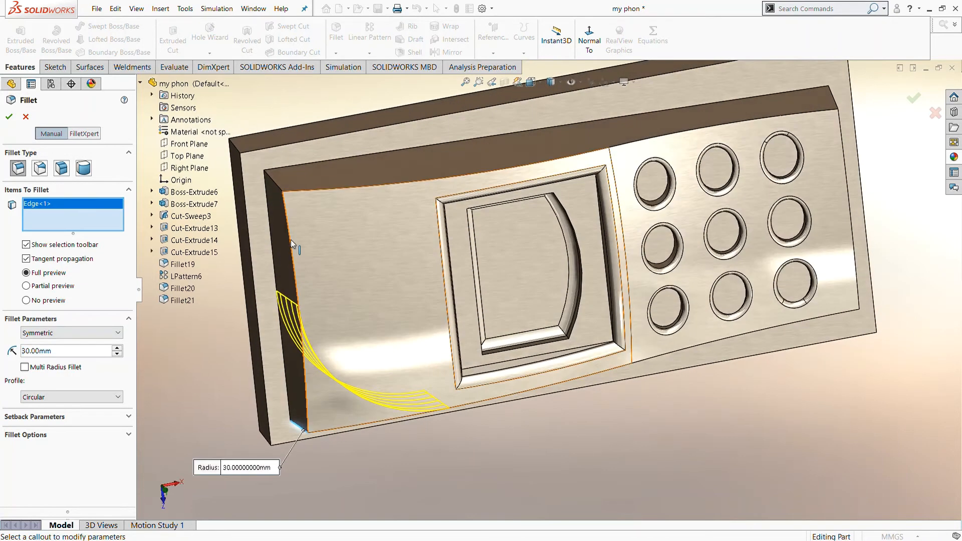
pyautogui.click(278, 184)
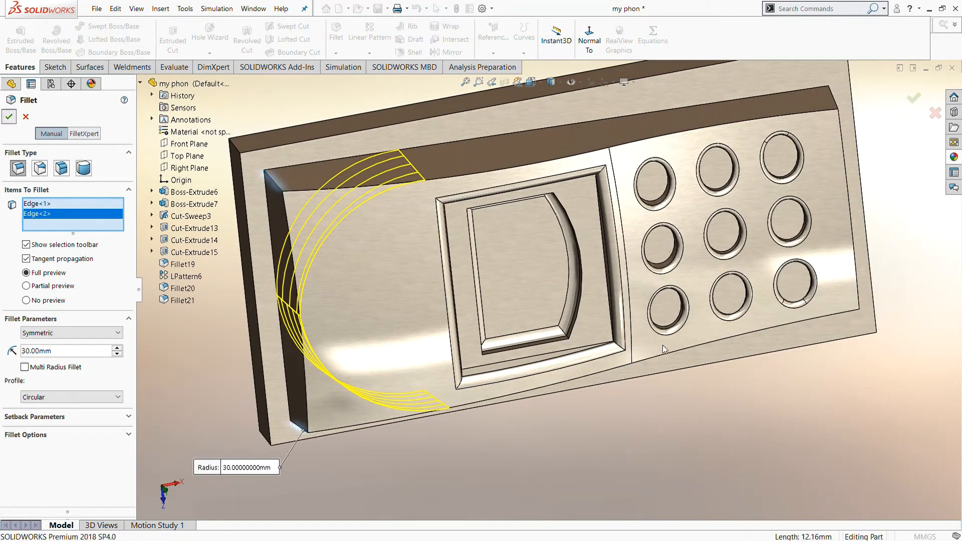
pyautogui.click(9, 116)
# Step: Fillet the two vertical corner edges at the keypad end of the upper block with a 10 mm radius
pyautogui.moveTo(501, 301); pyautogui.dragTo(641, 425, button='middle')
pyautogui.scroll(3, 630, 384)
pyautogui.click(345, 43)
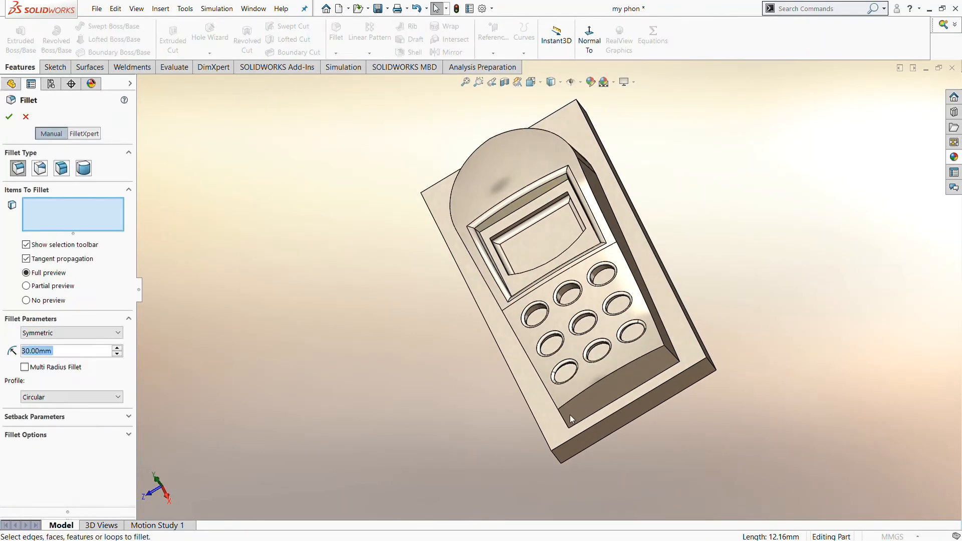
pyautogui.click(563, 418)
pyautogui.click(672, 353)
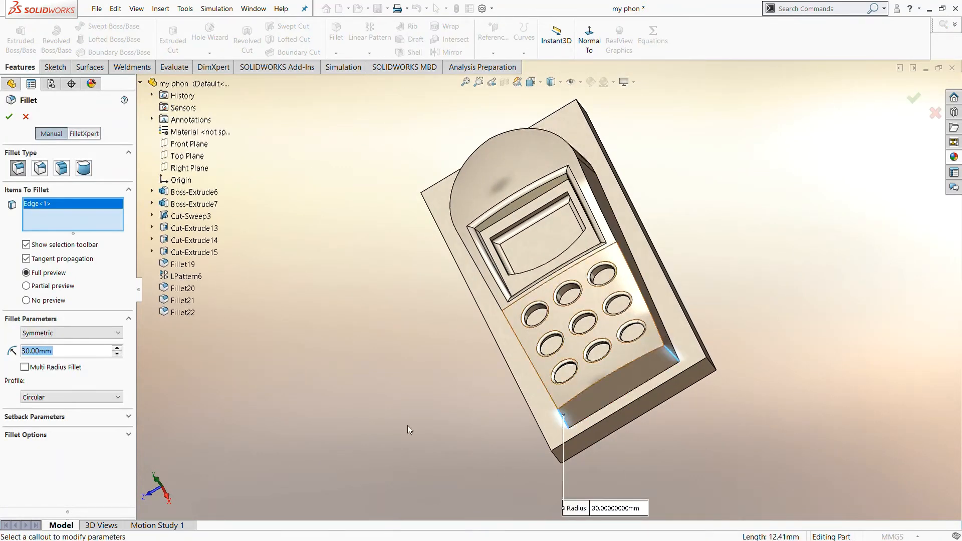
pyautogui.write('10')
pyautogui.press('Return')
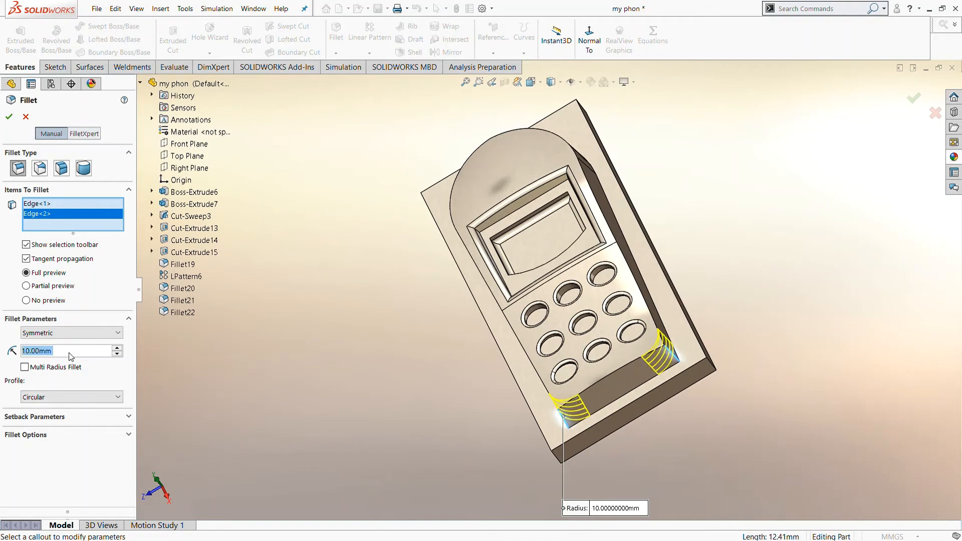
pyautogui.click(9, 121)
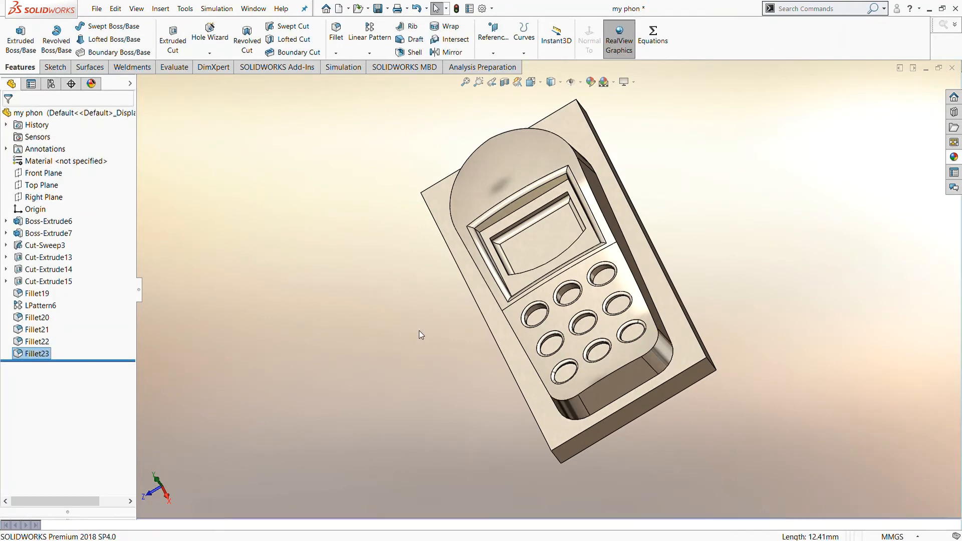
# Step: Open a new sketch on the Front Plane and draw a circle above the screen end of the block
pyautogui.moveTo(419, 337); pyautogui.dragTo(436, 276, button='middle')
pyautogui.click(29, 177)
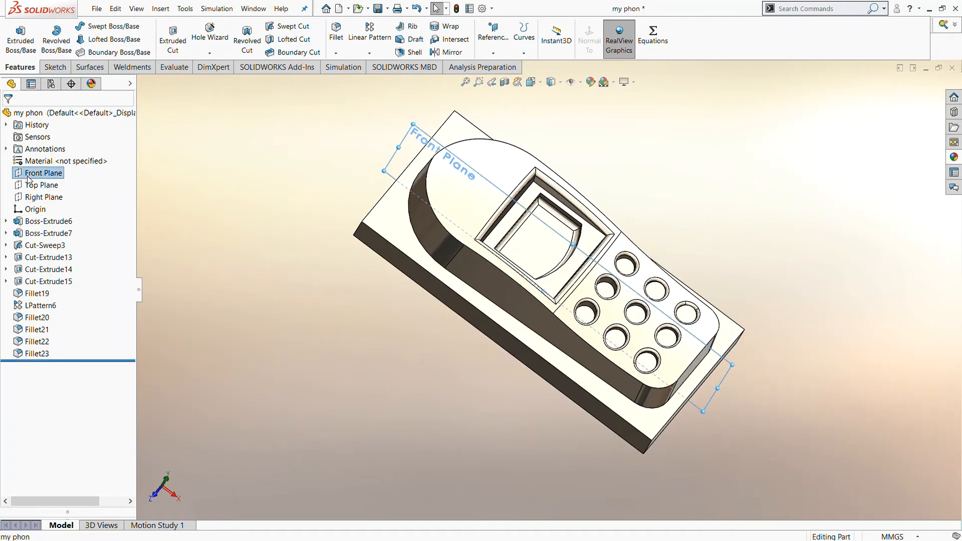
pyautogui.click(40, 166)
pyautogui.click(59, 368)
pyautogui.click(83, 344)
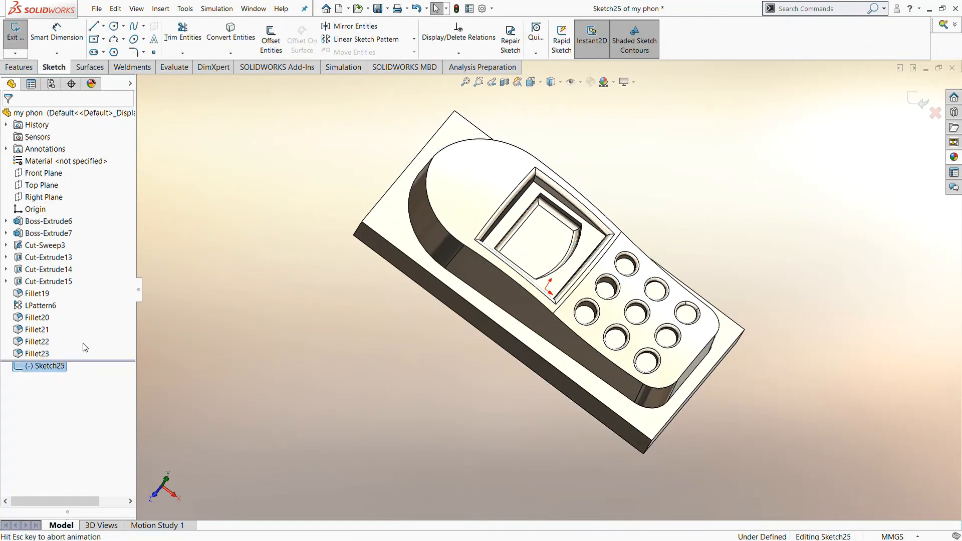
pyautogui.click(113, 26)
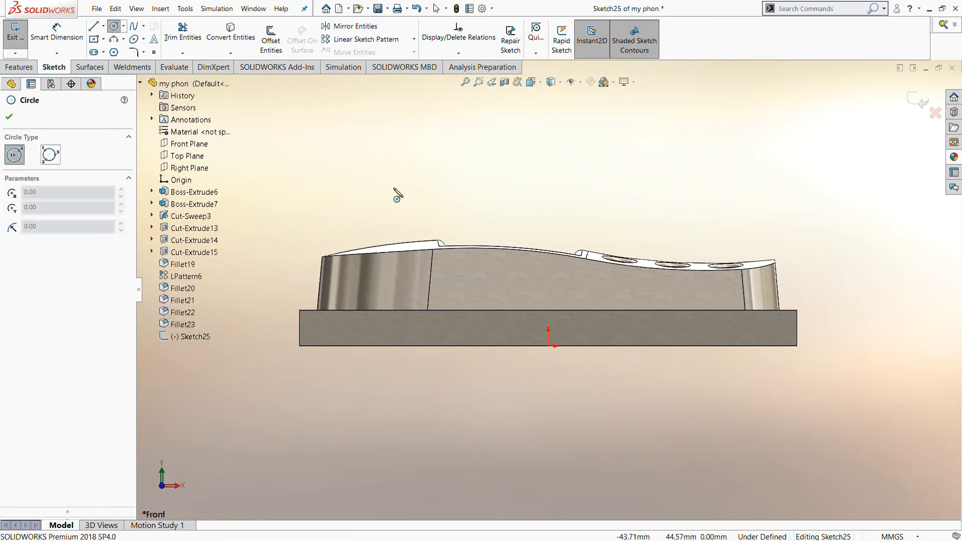
pyautogui.click(396, 225)
# Step: Dimension the circle's centre horizontally 26 mm from the base's end at the screen side
pyautogui.click(57, 32)
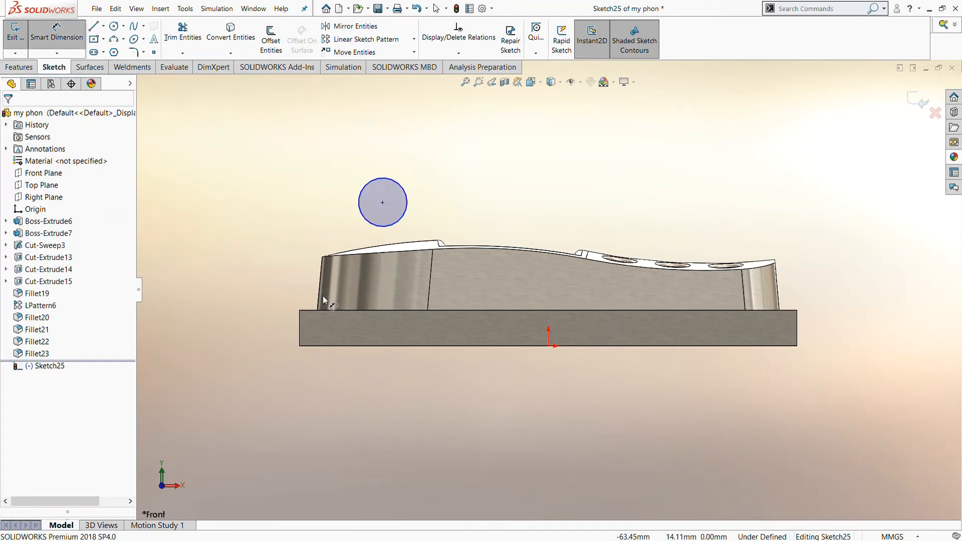
pyautogui.click(301, 323)
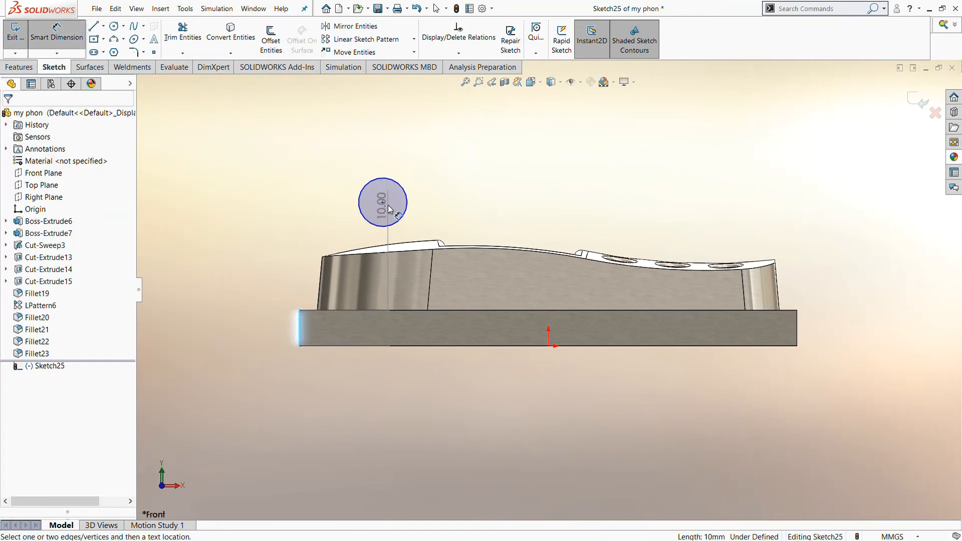
pyautogui.click(355, 382)
pyautogui.click(357, 385)
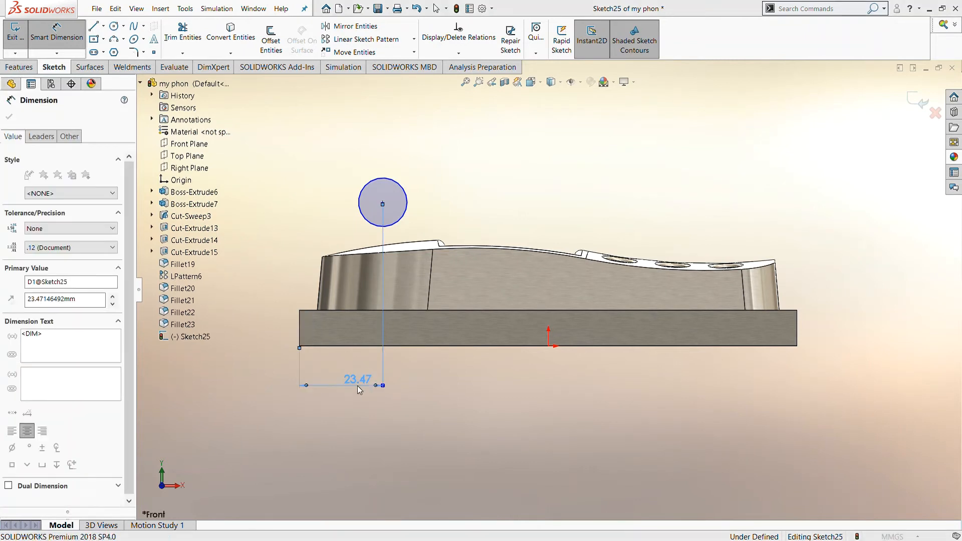
pyautogui.write('26')
pyautogui.press('Return')
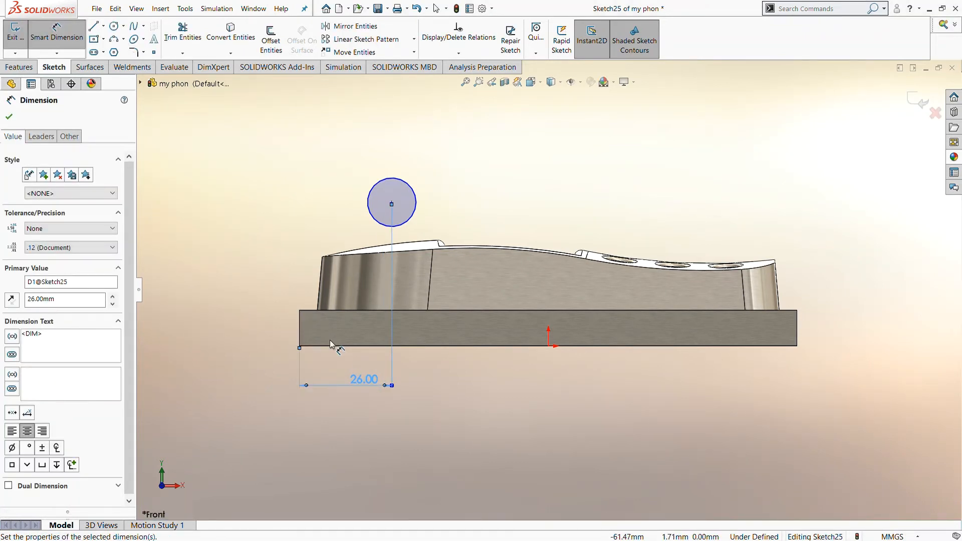
# Step: Dimension the circle's centre vertically 36 mm above the top edge of the base
pyautogui.click(391, 204)
pyautogui.click(415, 310)
pyautogui.click(266, 290)
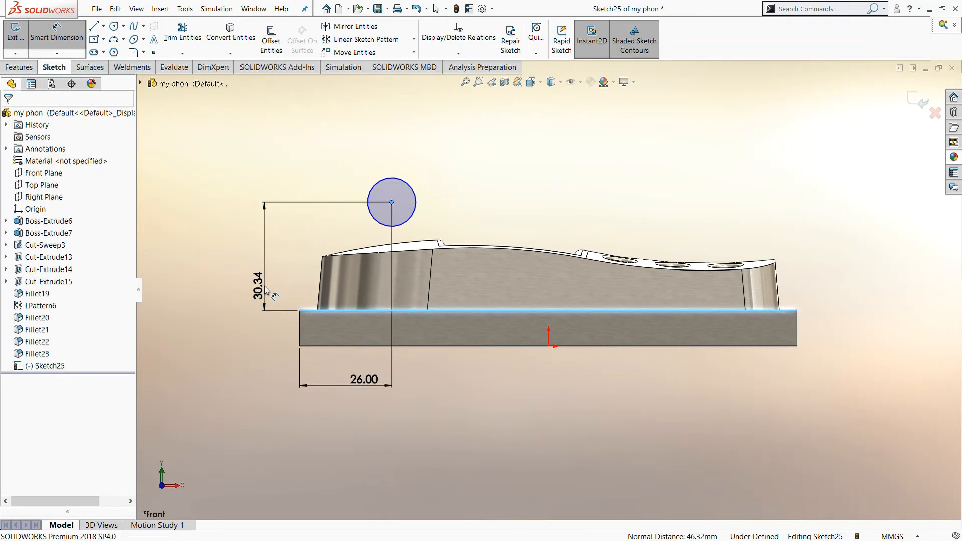
pyautogui.write('36')
pyautogui.press('Return')
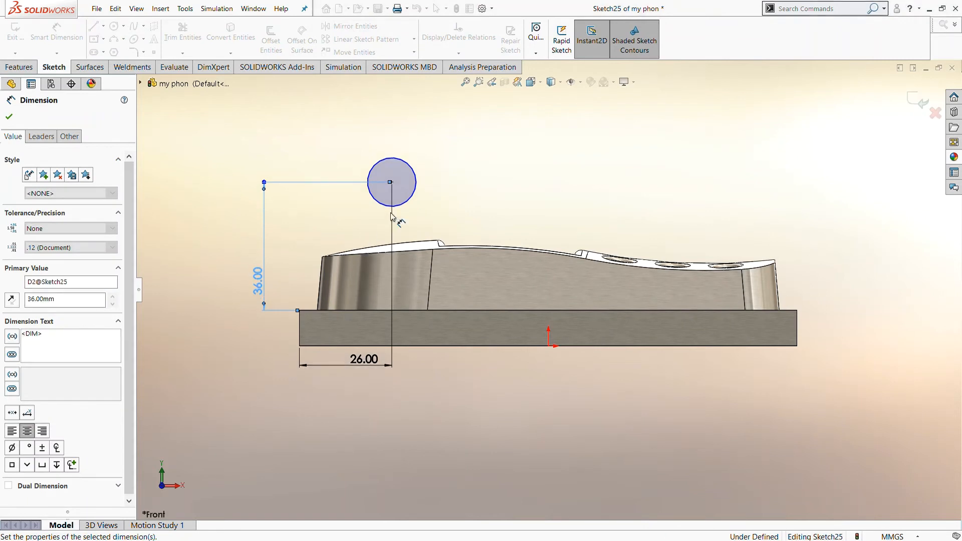
# Step: Dimension the circle's diameter as 20 mm
pyautogui.click(417, 201)
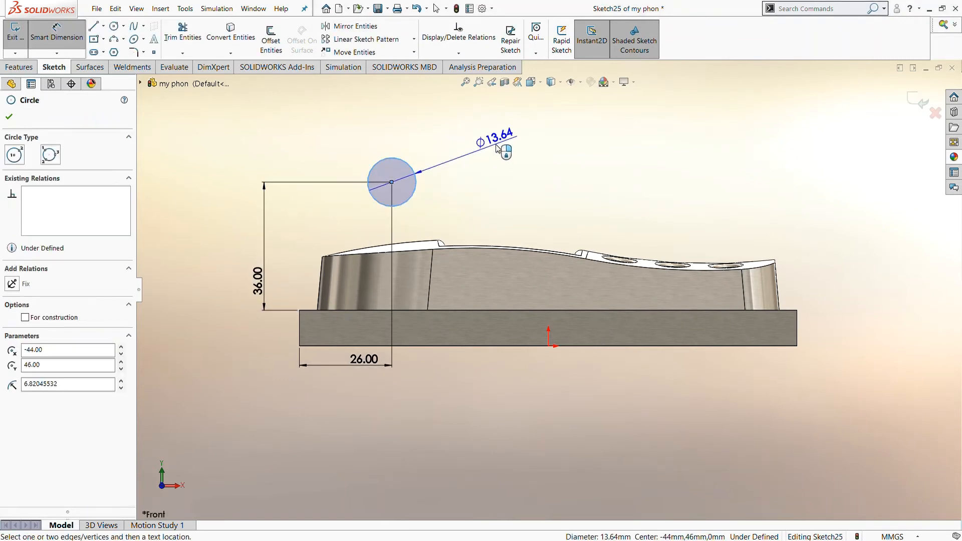
pyautogui.click(502, 150)
pyautogui.write('20')
pyautogui.press('Return')
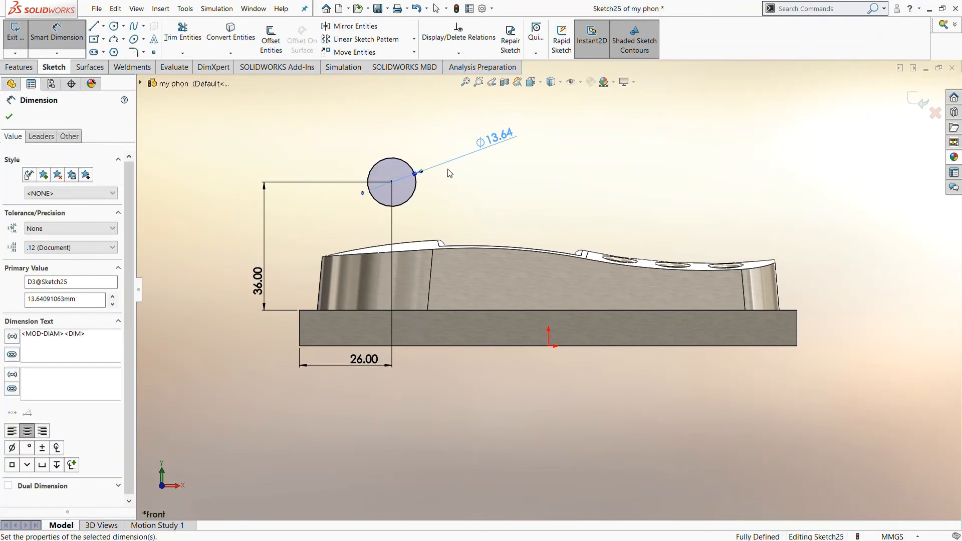
pyautogui.scroll(1, 424, 197)
pyautogui.scroll(-1, 422, 194)
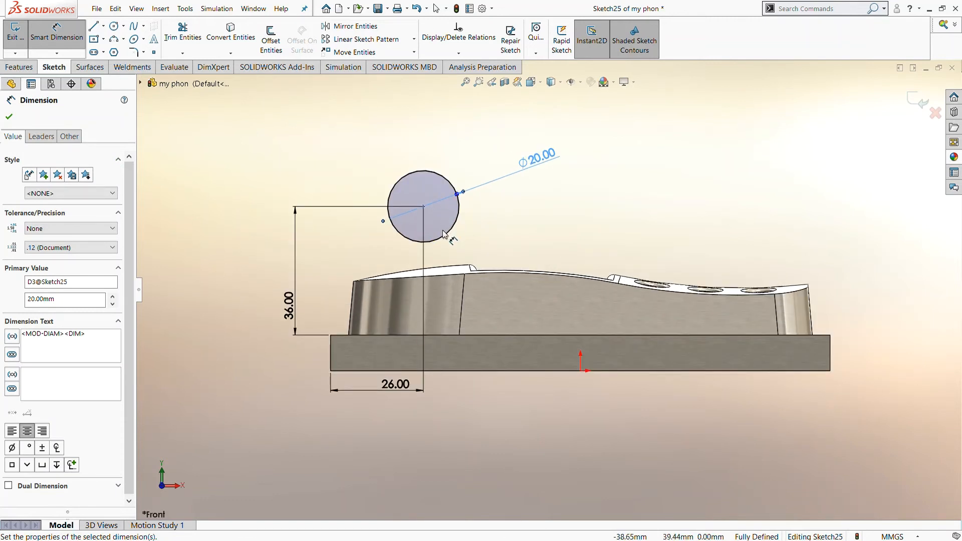
# Step: Set the circle's diameter dimension to 40 mm
pyautogui.press('Escape')
pyautogui.click(548, 163)
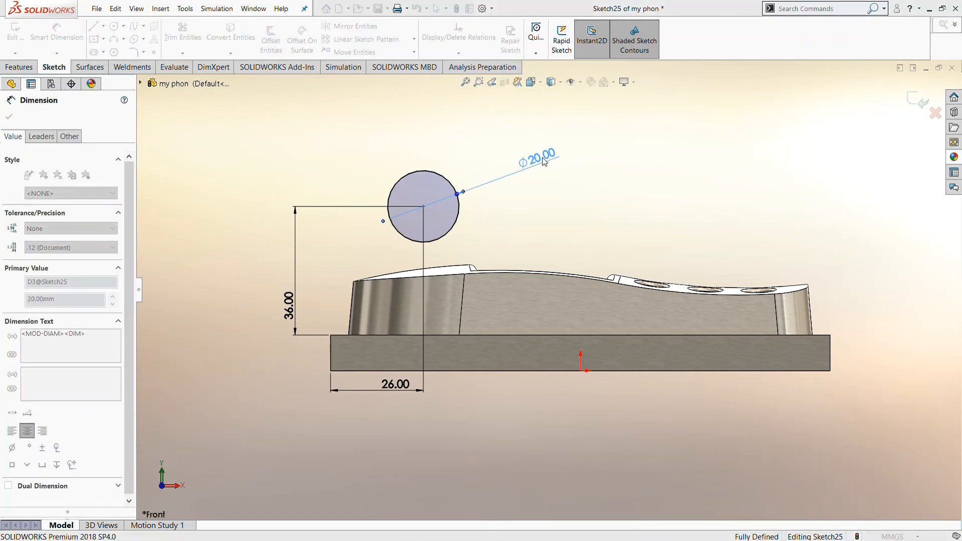
pyautogui.write('40')
pyautogui.press('Return')
pyautogui.scroll(1, 514, 204)
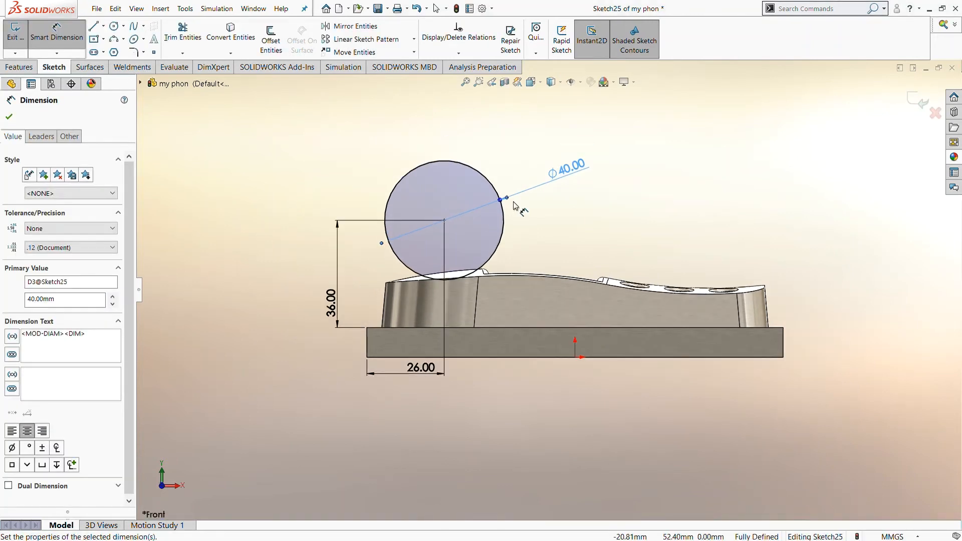
# Step: Draw a vertical line about 55 mm long through the circle's centre, extending beyond the circle at both ends
pyautogui.click(94, 25)
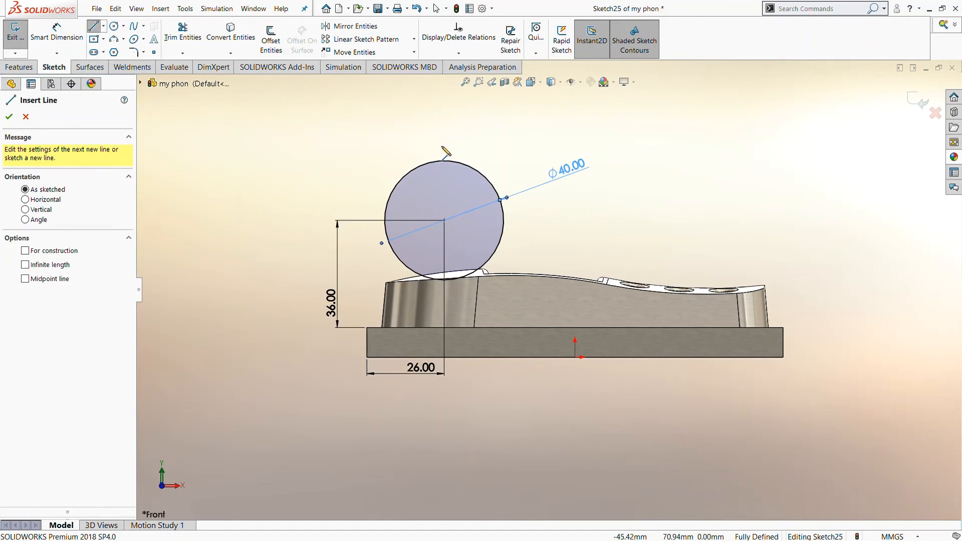
pyautogui.click(444, 146)
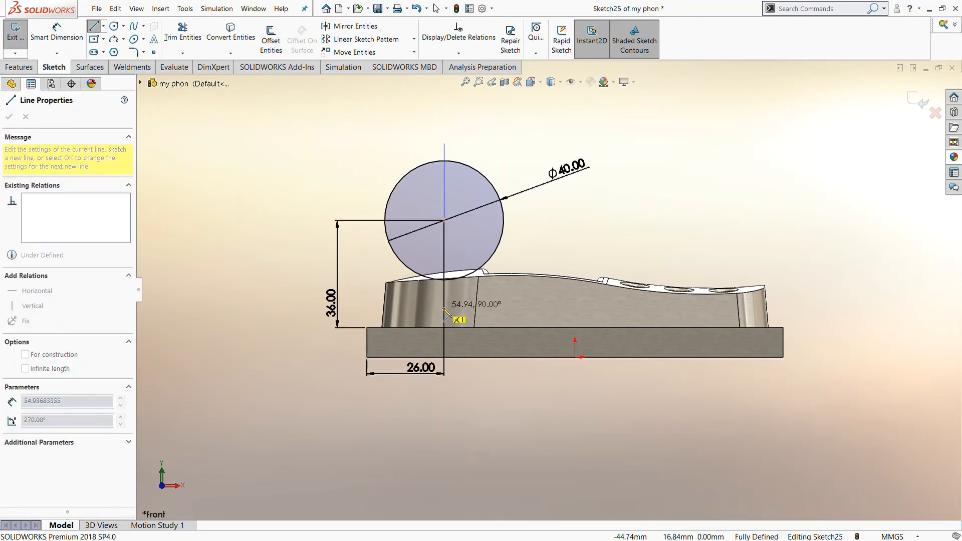
pyautogui.click(444, 307)
pyautogui.press('Escape')
# Step: Trim away the half of the circle facing the keypad and convert the vertical line to construction geometry
pyautogui.click(183, 34)
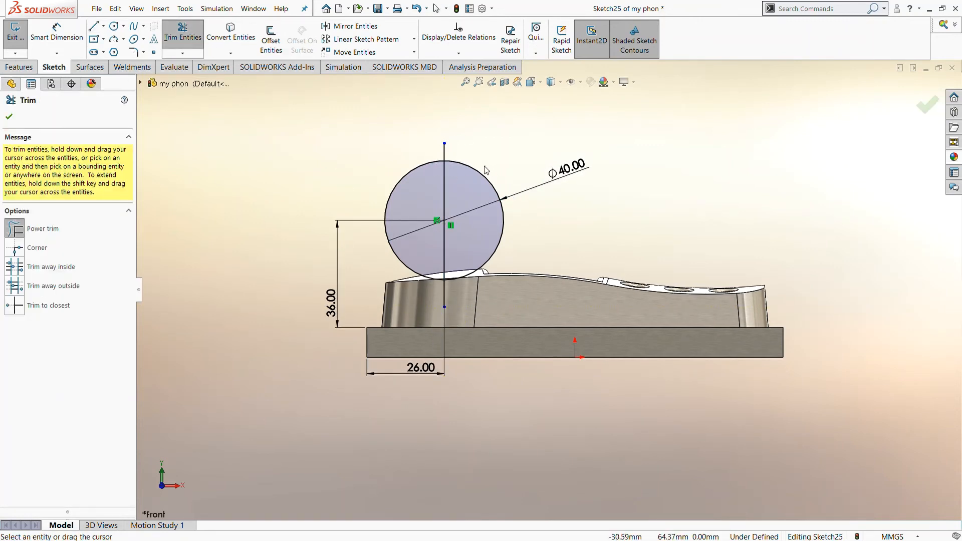
pyautogui.moveTo(484, 162); pyautogui.dragTo(473, 190)
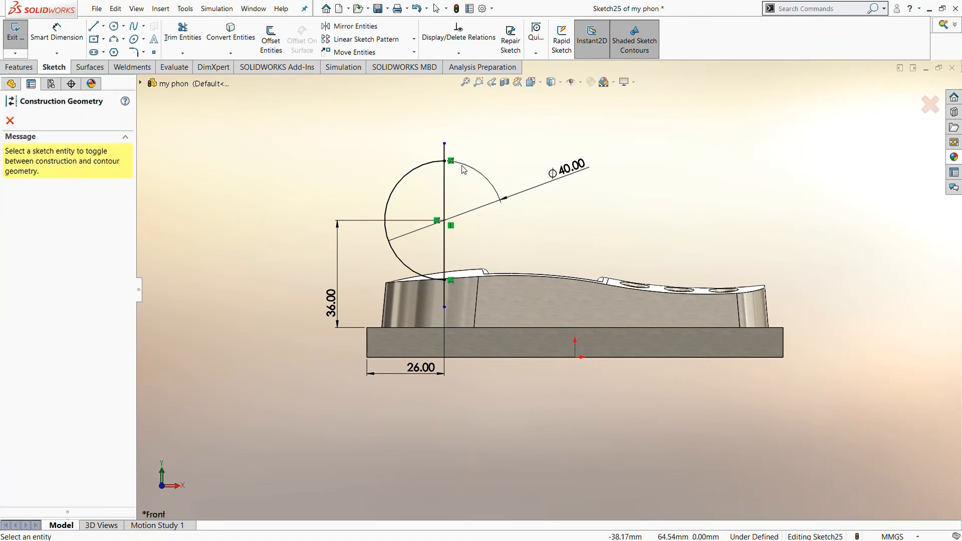
pyautogui.click(10, 121)
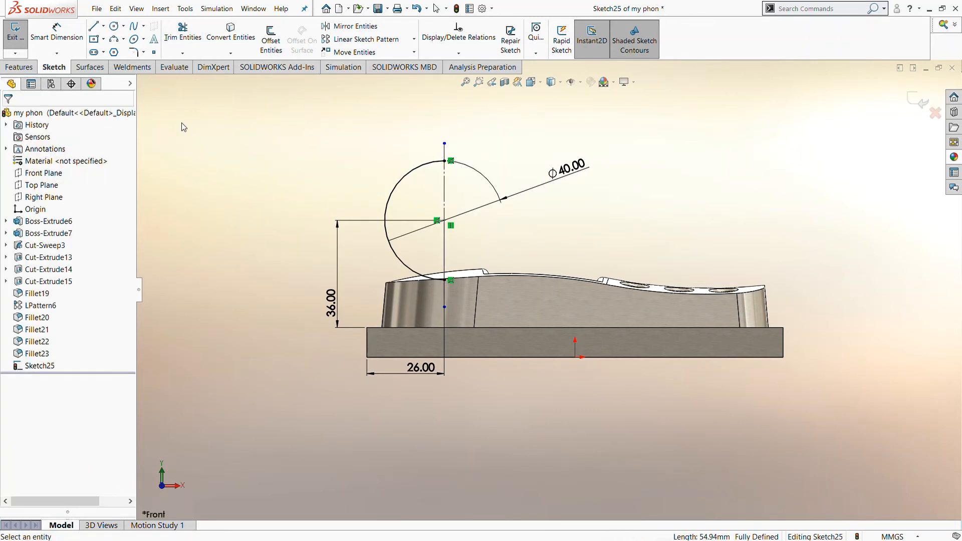
# Step: Cut a spherical dimple into the screen end with a 360° Revolved Cut of the half circle about the centreline
pyautogui.click(18, 67)
pyautogui.click(247, 38)
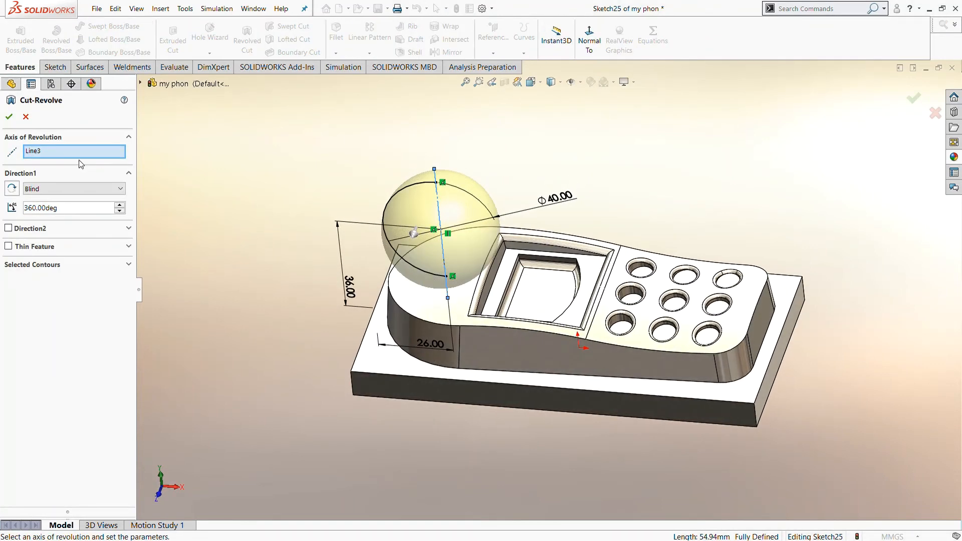
pyautogui.click(9, 116)
# Step: Apply the wrought iron metal appearance to the patterned key recesses and to the original corner key recess
pyautogui.moveTo(181, 180); pyautogui.dragTo(739, 416, button='middle')
pyautogui.click(954, 157)
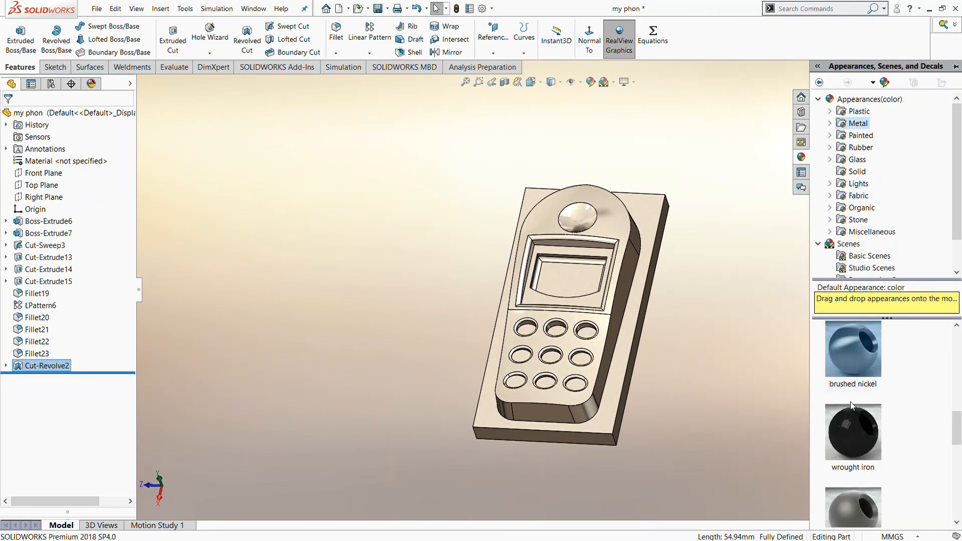
pyautogui.moveTo(862, 413); pyautogui.dragTo(49, 311)
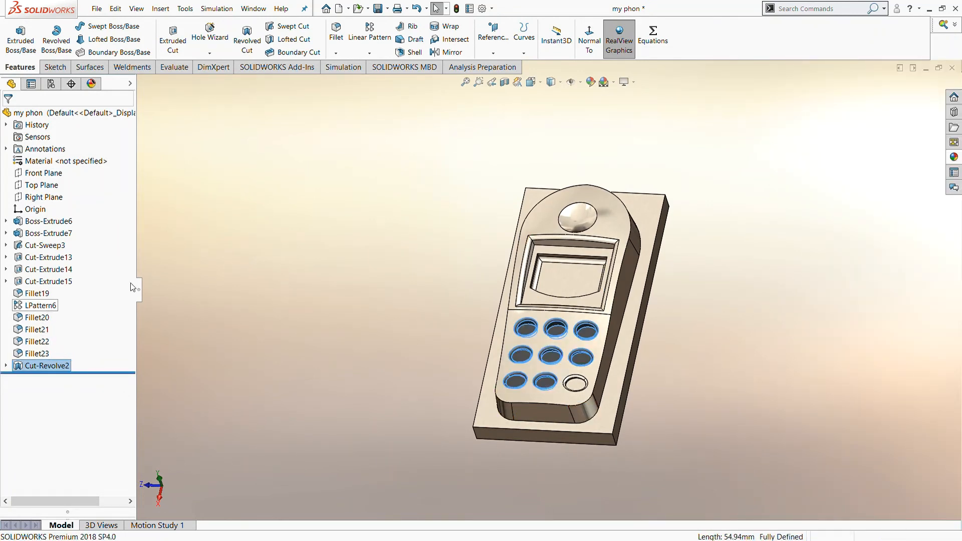
pyautogui.click(953, 157)
pyautogui.moveTo(879, 369); pyautogui.dragTo(383, 424)
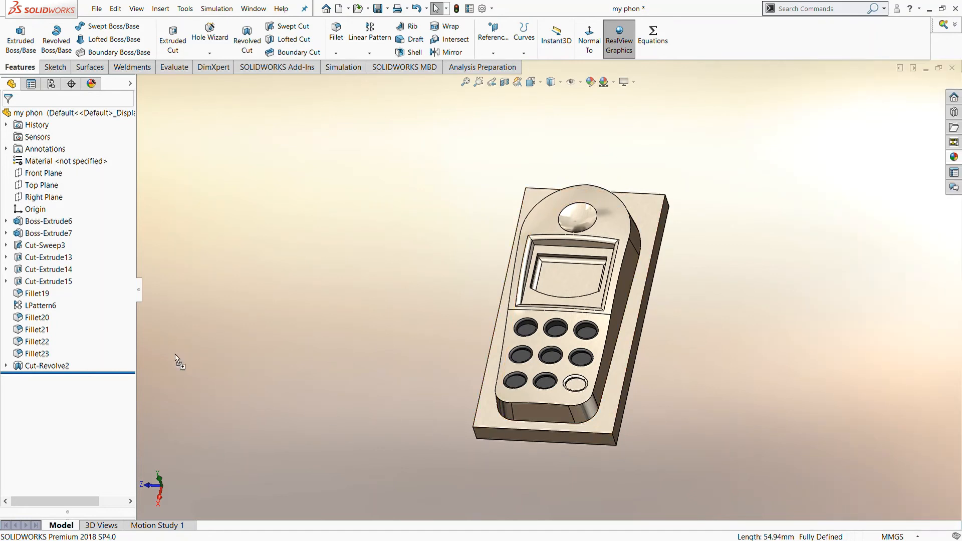
pyautogui.moveTo(266, 356); pyautogui.dragTo(626, 381)
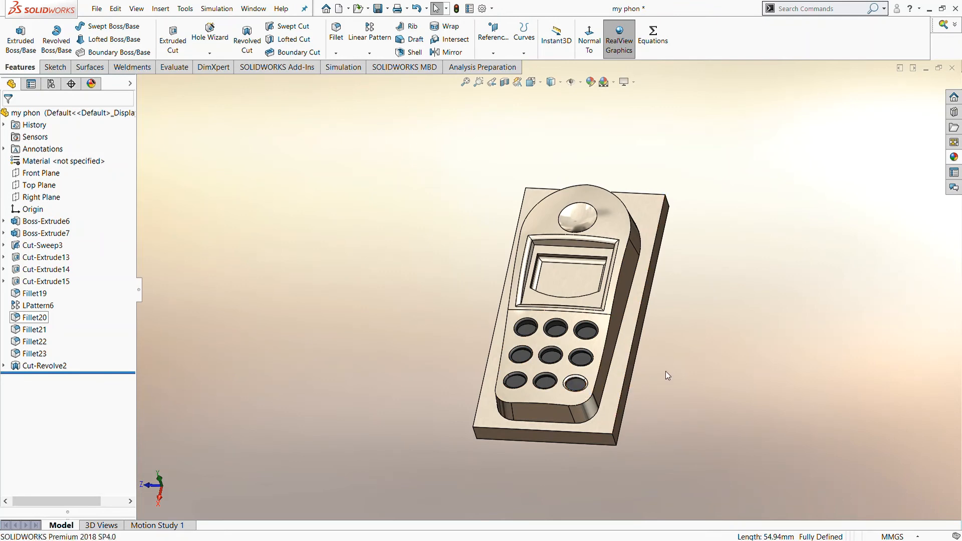
pyautogui.moveTo(668, 375); pyautogui.dragTo(719, 353, button='middle')
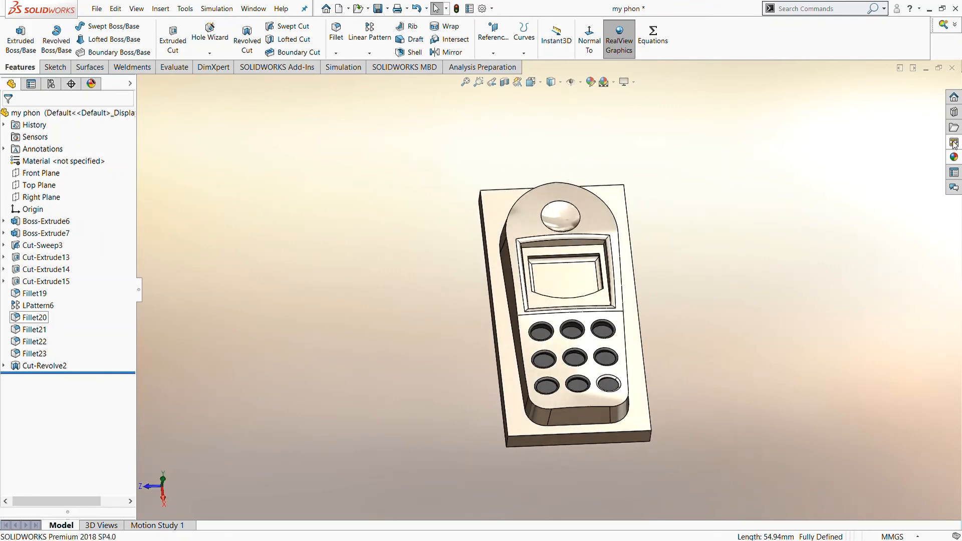
# Step: Apply the wrought iron metal appearance to the rim of the outer screen pocket
pyautogui.click(954, 157)
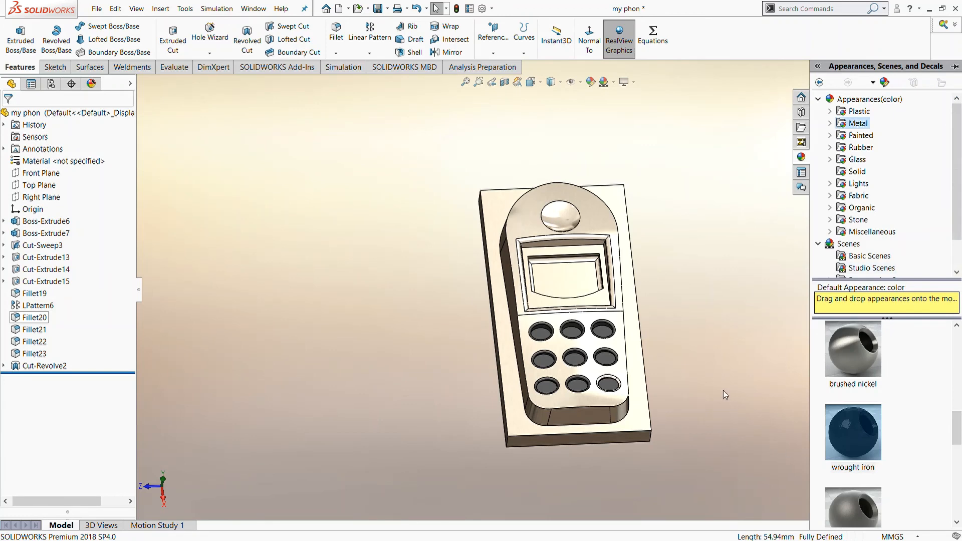
pyautogui.moveTo(731, 438); pyautogui.dragTo(680, 504, button='middle')
pyautogui.moveTo(875, 439); pyautogui.dragTo(231, 286)
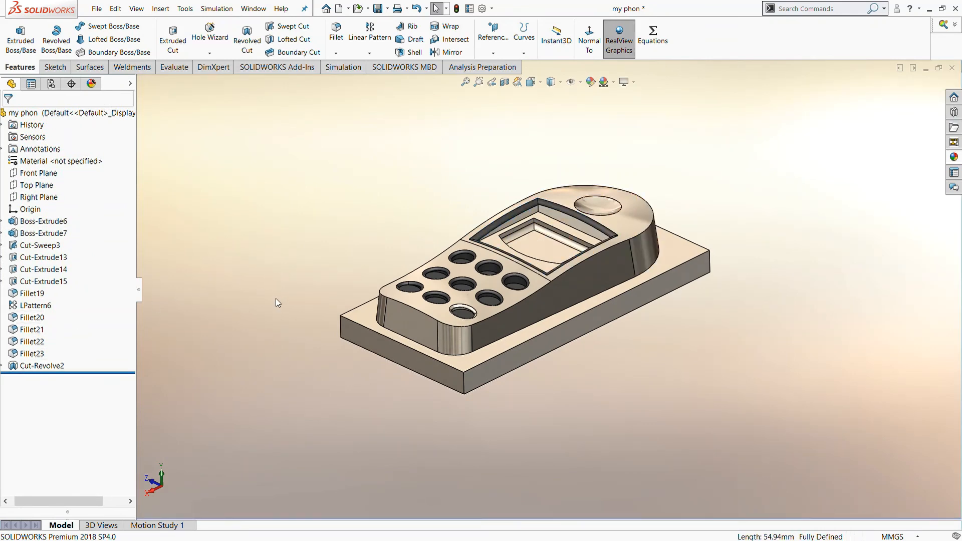
# Step: Fillet the outer top edge of the phone body all around with a 3 mm radius
pyautogui.moveTo(276, 299); pyautogui.dragTo(299, 203, button='middle')
pyautogui.click(347, 38)
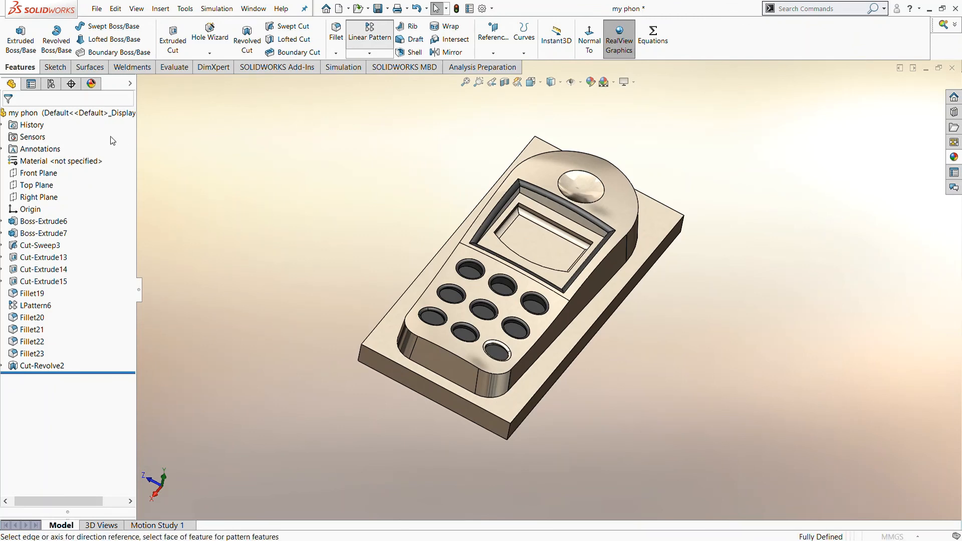
pyautogui.press('Escape')
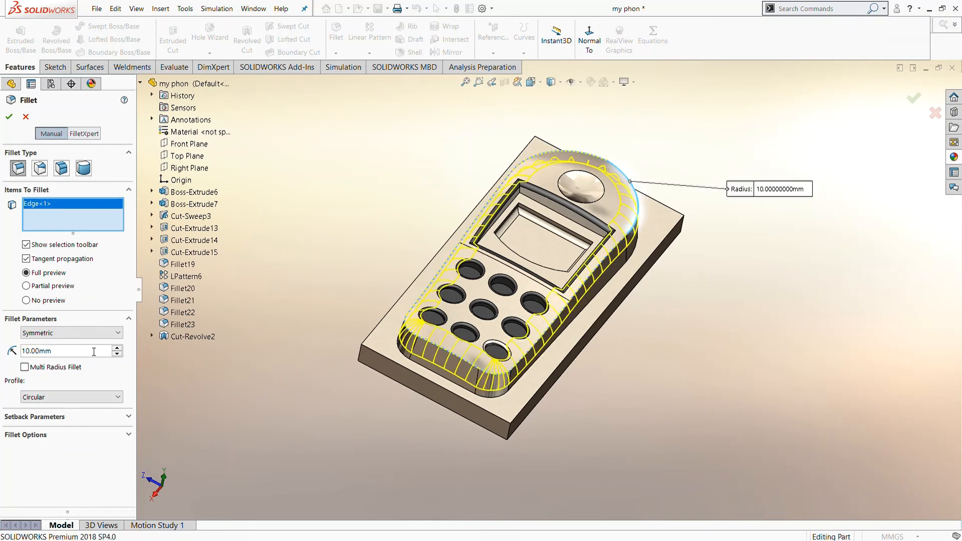
pyautogui.write('3')
pyautogui.press('Return')
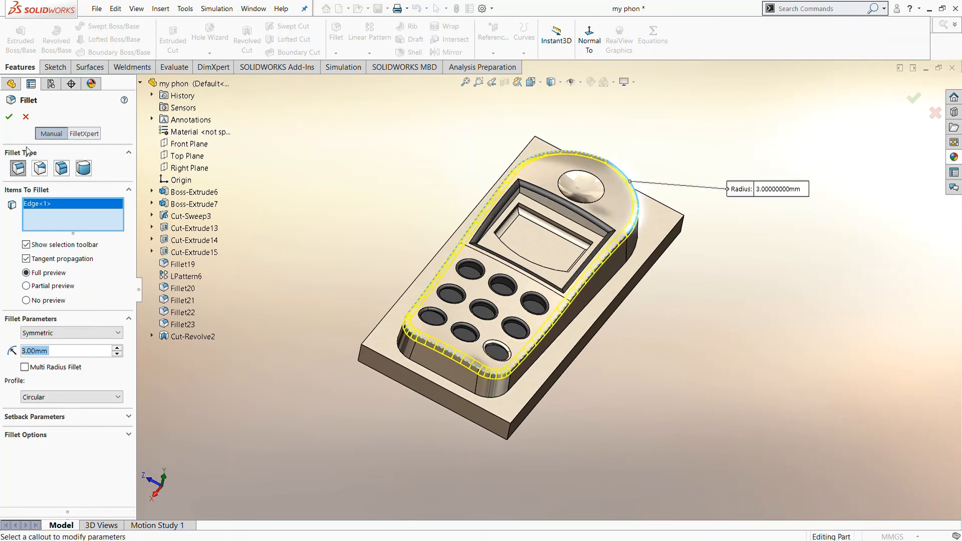
# Step: Apply a gold metal appearance to the fillet around the top edge of the phone body
pyautogui.click(954, 157)
pyautogui.scroll(-5, 896, 427)
pyautogui.scroll(3, 885, 419)
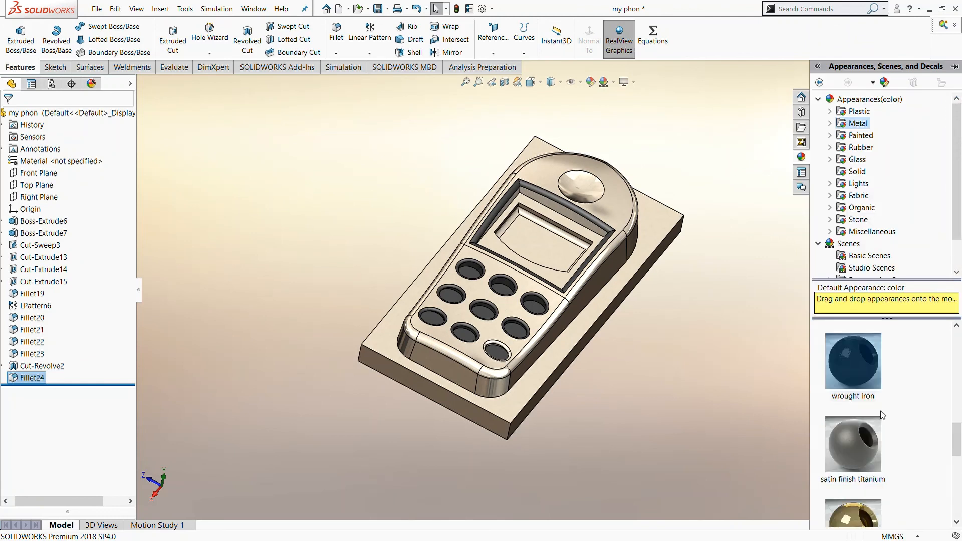
pyautogui.scroll(-2, 877, 417)
pyautogui.scroll(1, 847, 455)
pyautogui.moveTo(836, 387); pyautogui.dragTo(19, 378)
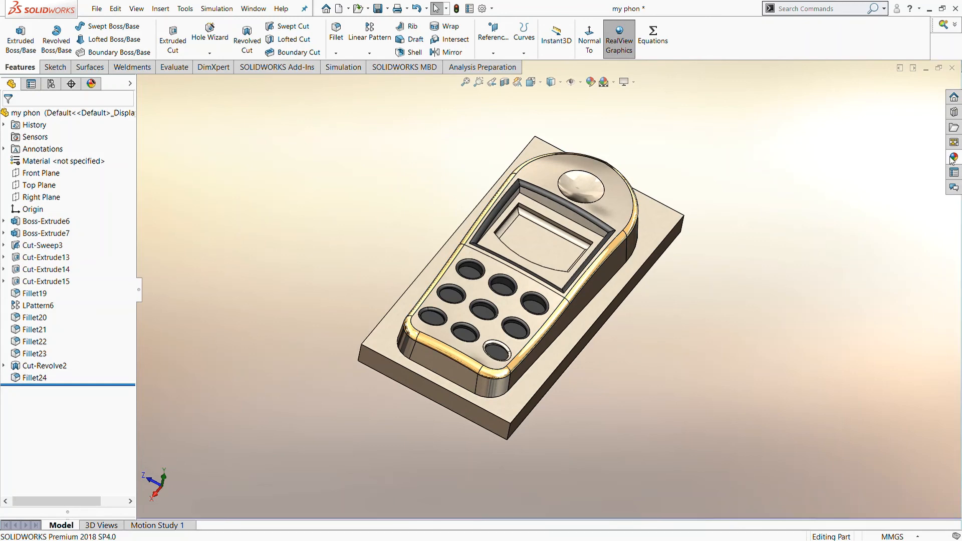
# Step: Apply the gold metal appearance to the revolved dimple above the screen
pyautogui.click(953, 159)
pyautogui.moveTo(845, 430); pyautogui.dragTo(26, 370)
pyautogui.moveTo(311, 314); pyautogui.dragTo(301, 351, button='middle')
# Step: Collapse the feature tree and apply a dark metal appearance to the remaining light rim of the corner key recess
pyautogui.click(142, 290)
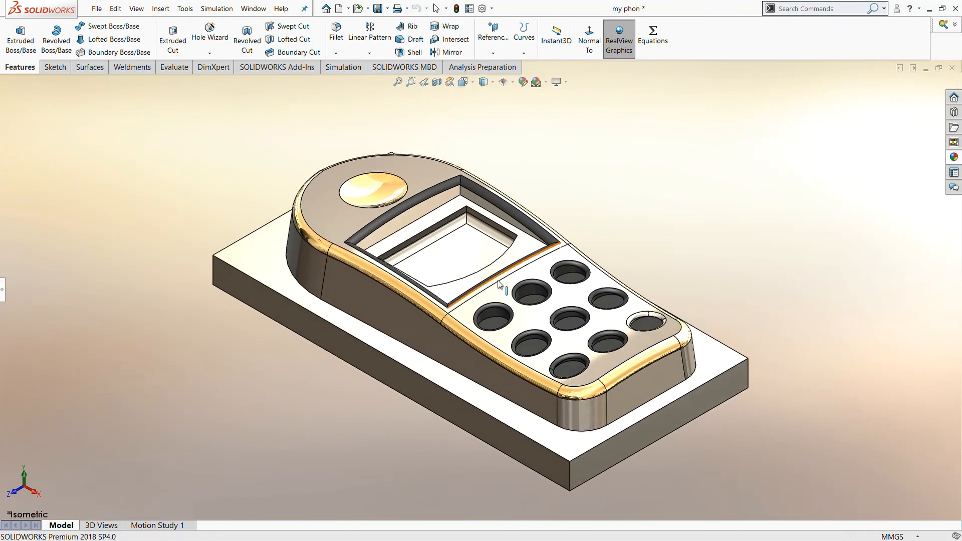
pyautogui.moveTo(665, 257); pyautogui.dragTo(530, 280, button='middle')
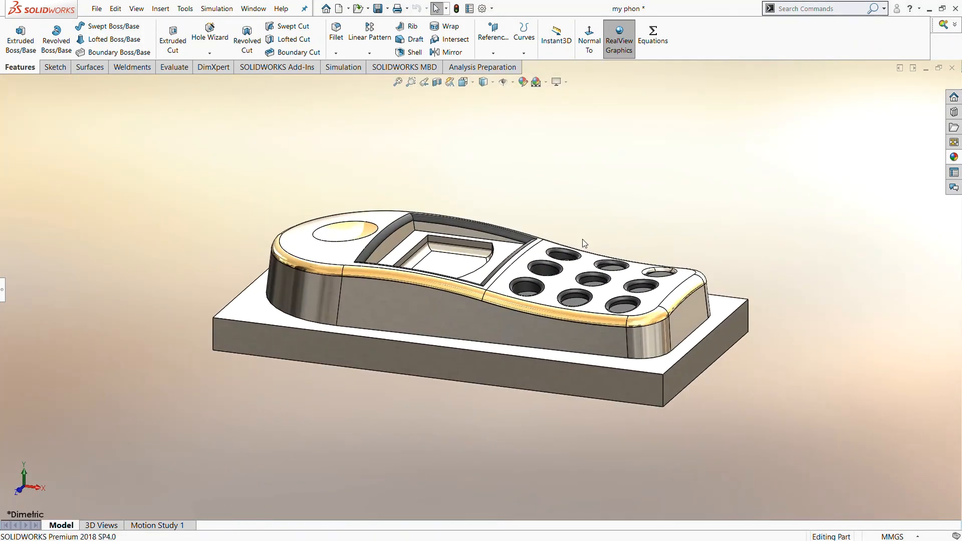
pyautogui.click(952, 157)
pyautogui.scroll(-3, 864, 431)
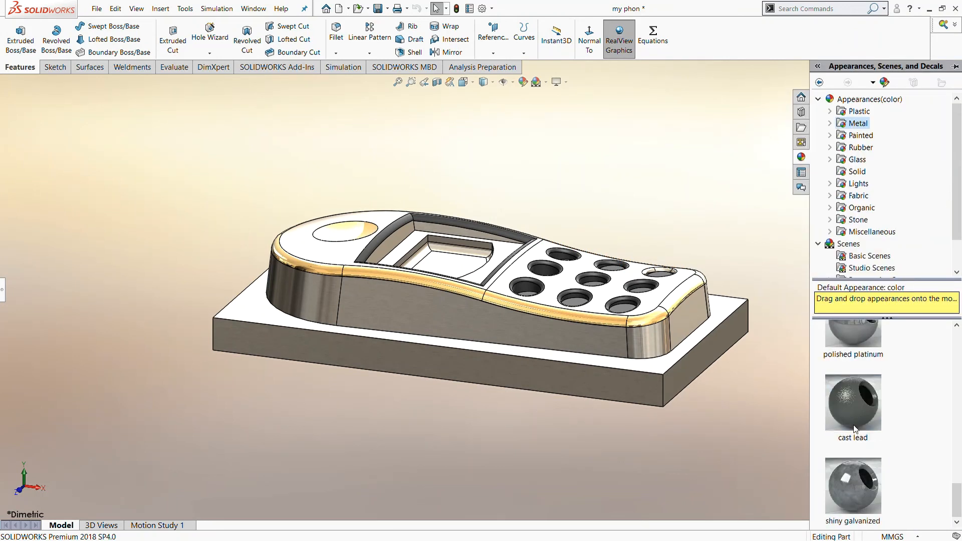
pyautogui.scroll(5, 855, 428)
pyautogui.moveTo(852, 381); pyautogui.dragTo(652, 270)
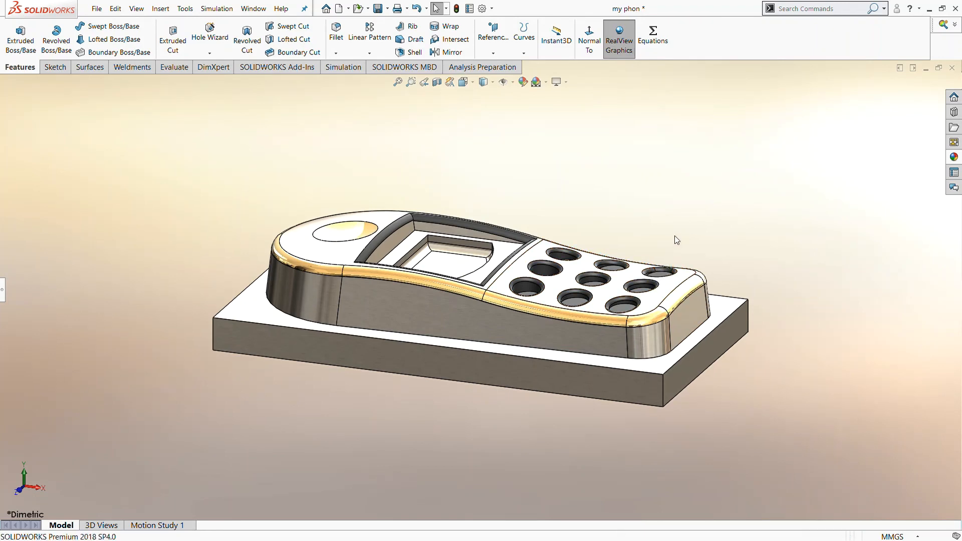
pyautogui.moveTo(675, 235); pyautogui.dragTo(666, 423, button='middle')
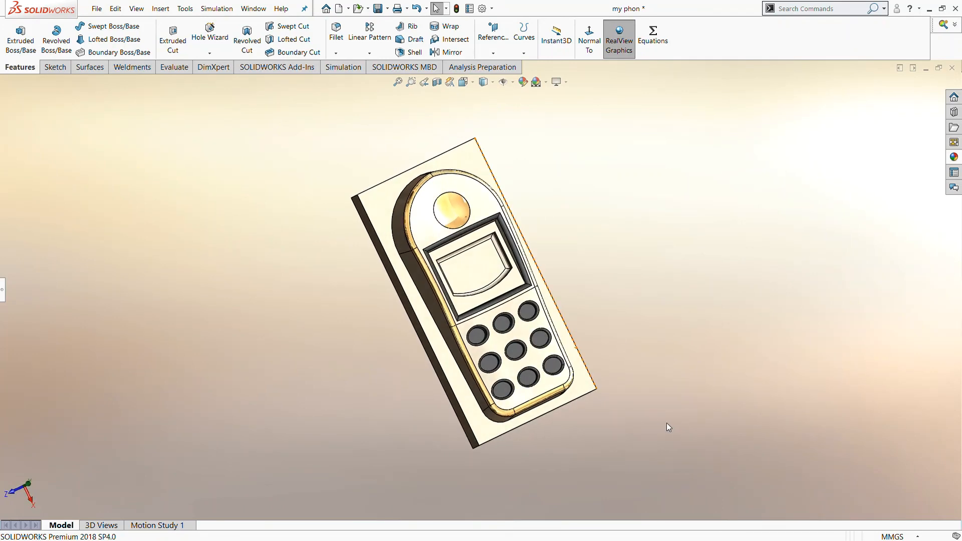